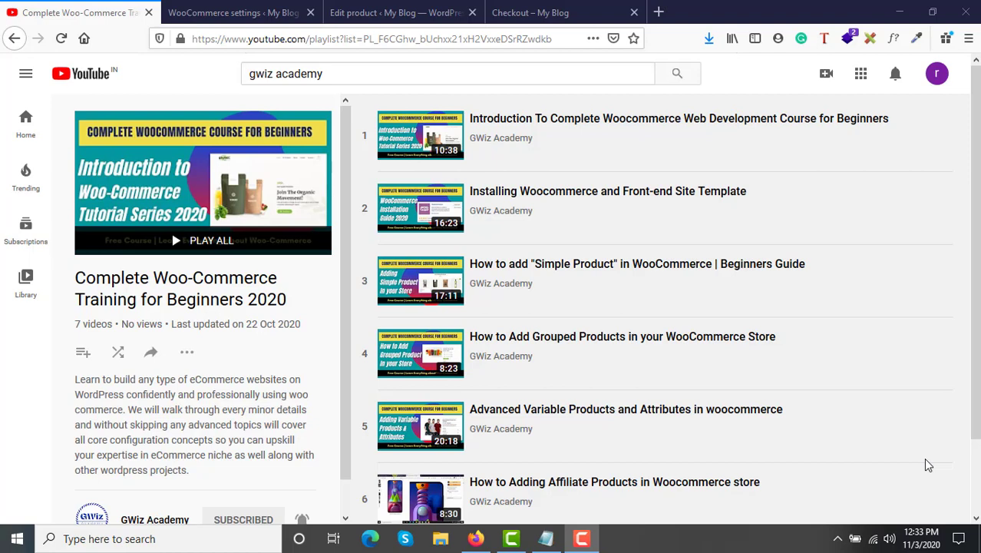
Look through the lessons in the Complete Woo-Commerce Training for Beginners 2020 playlist.
scroll(592, 200, down, 2)
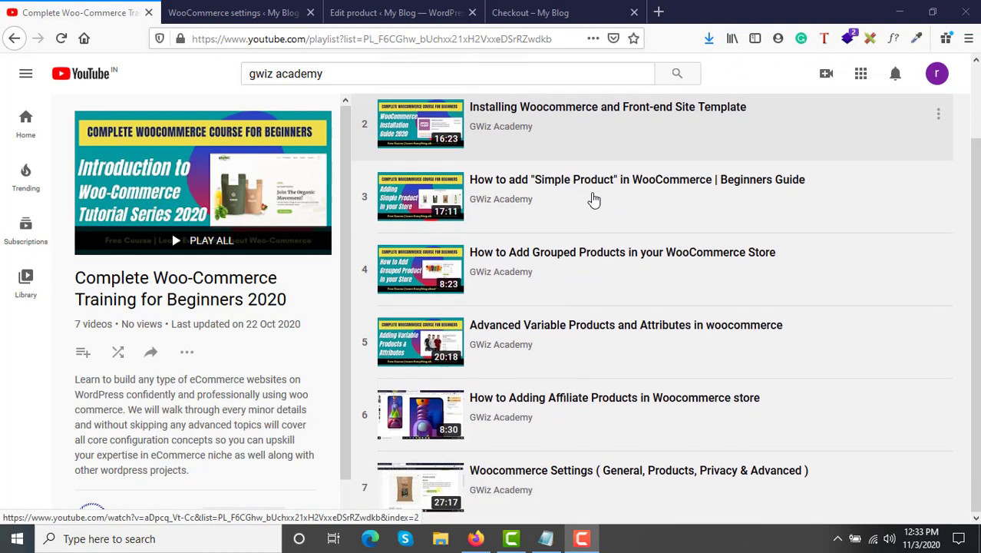
scroll(592, 200, up, 2)
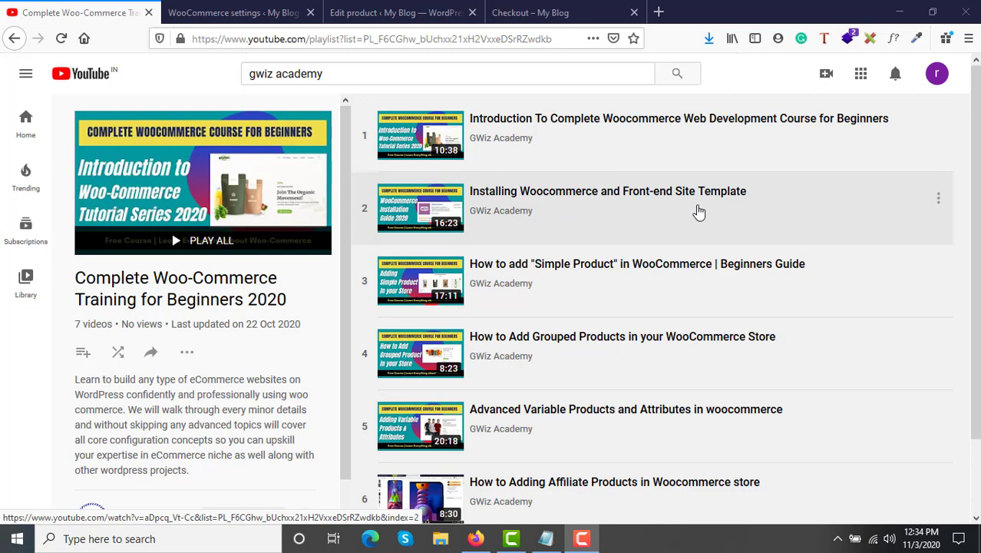
scroll(698, 212, down, 1)
scroll(698, 211, down, 1)
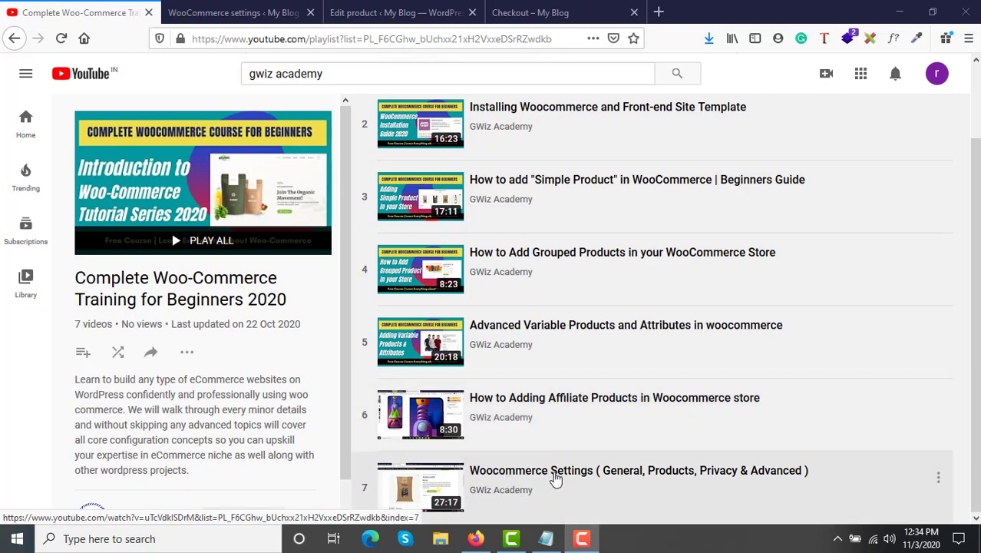
scroll(605, 482, up, 2)
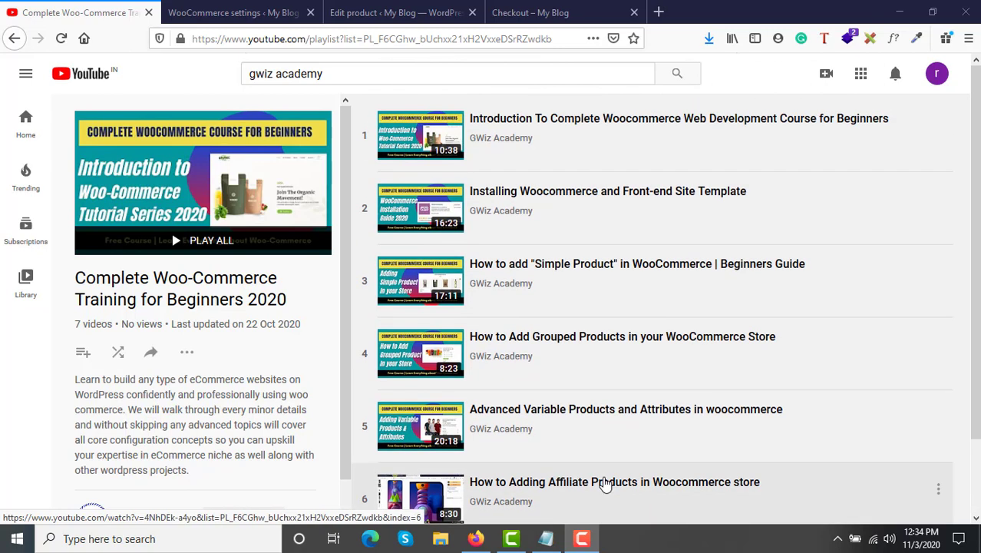
Switch to the WooCommerce settings and examine the Standard tax rates table.
click(203, 12)
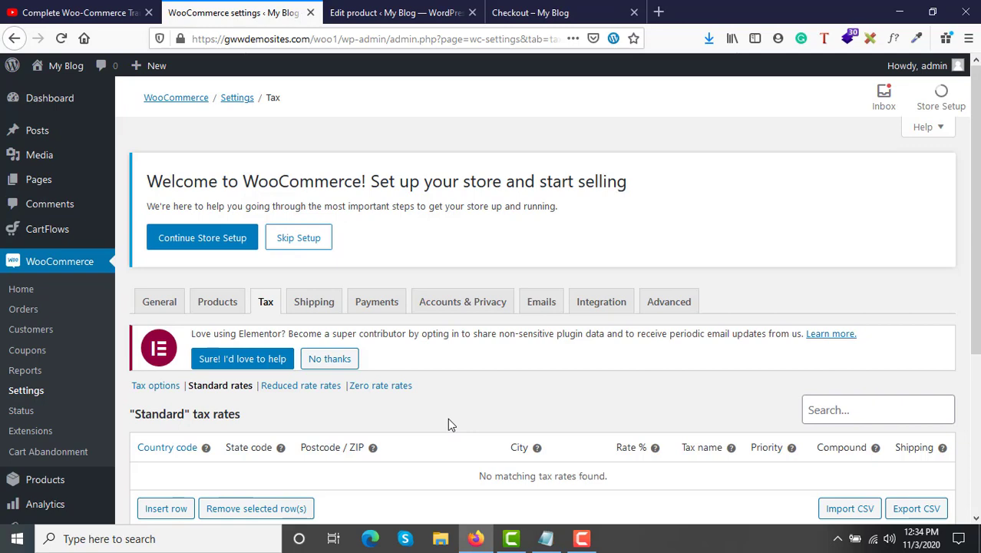
scroll(447, 418, down, 3)
scroll(448, 417, up, 3)
Go from the checkout page to the store's home page and add one Black Lentils to the cart.
click(515, 12)
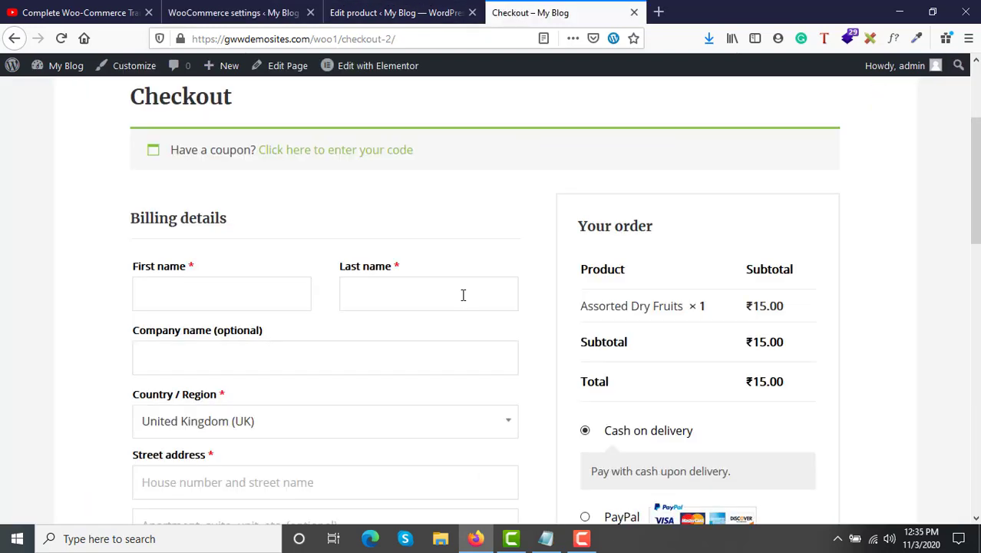
scroll(463, 295, up, 3)
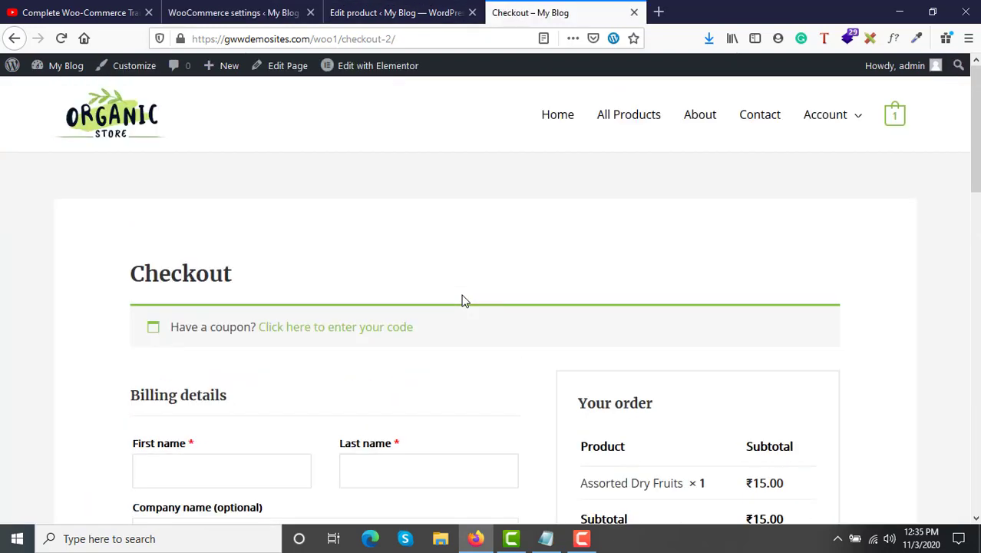
click(142, 125)
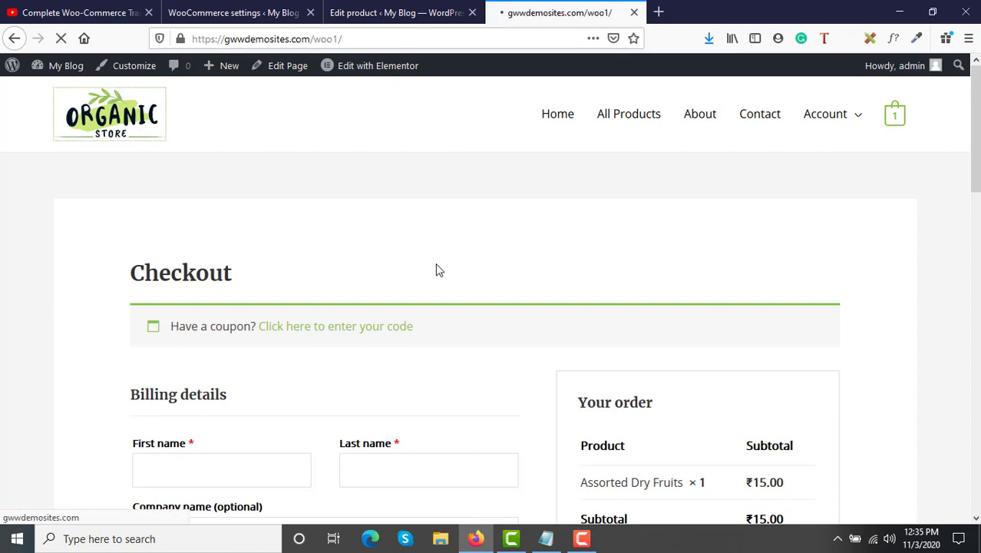
scroll(439, 271, down, 6)
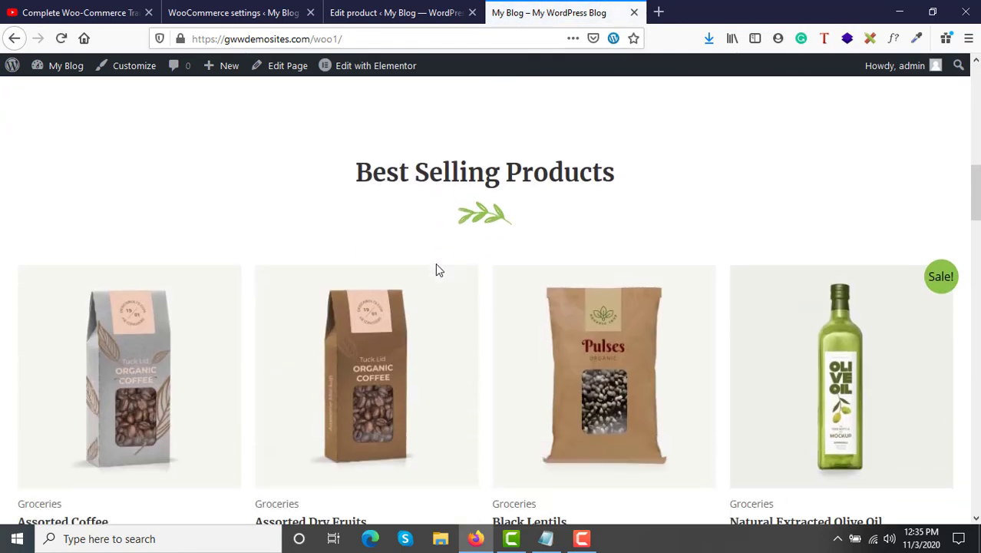
scroll(436, 265, down, 3)
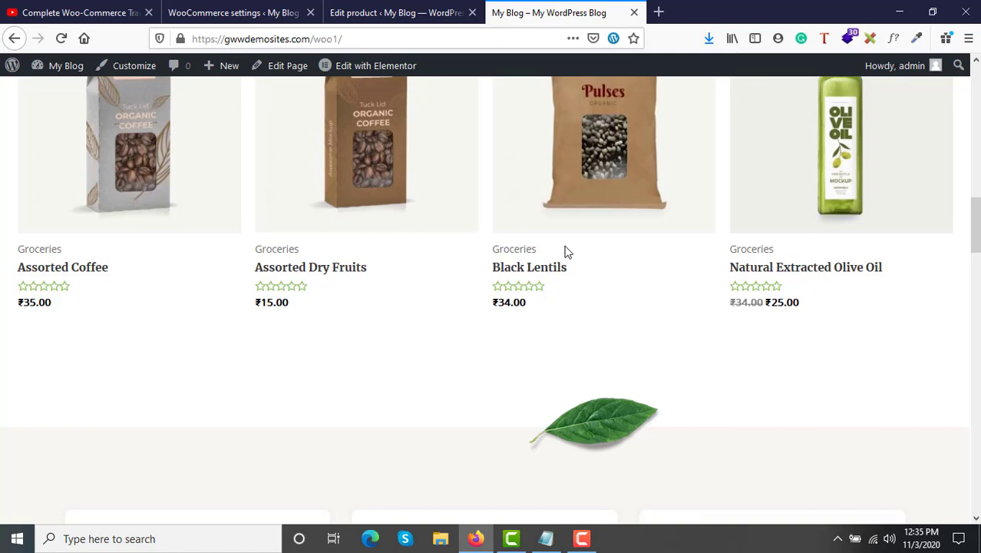
scroll(565, 247, up, 3)
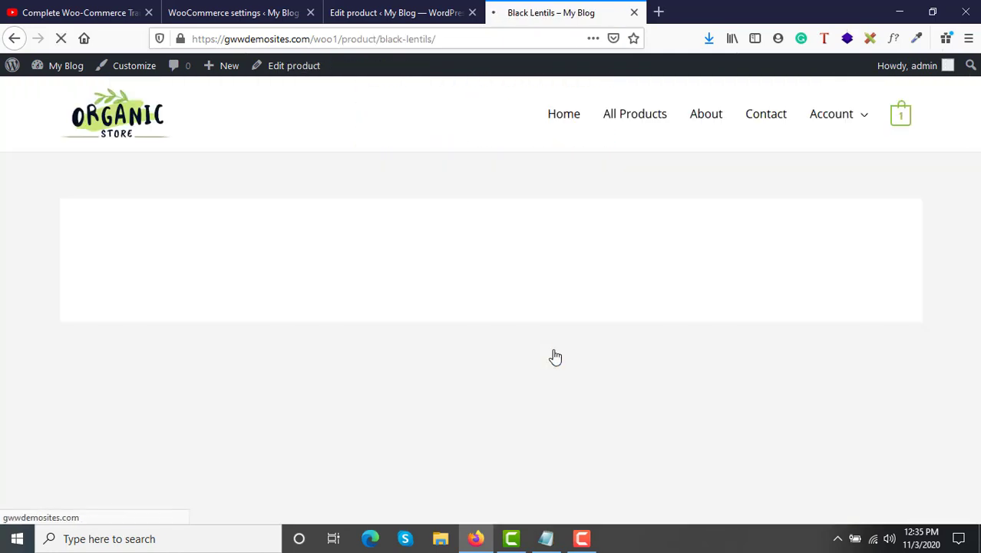
scroll(554, 350, down, 2)
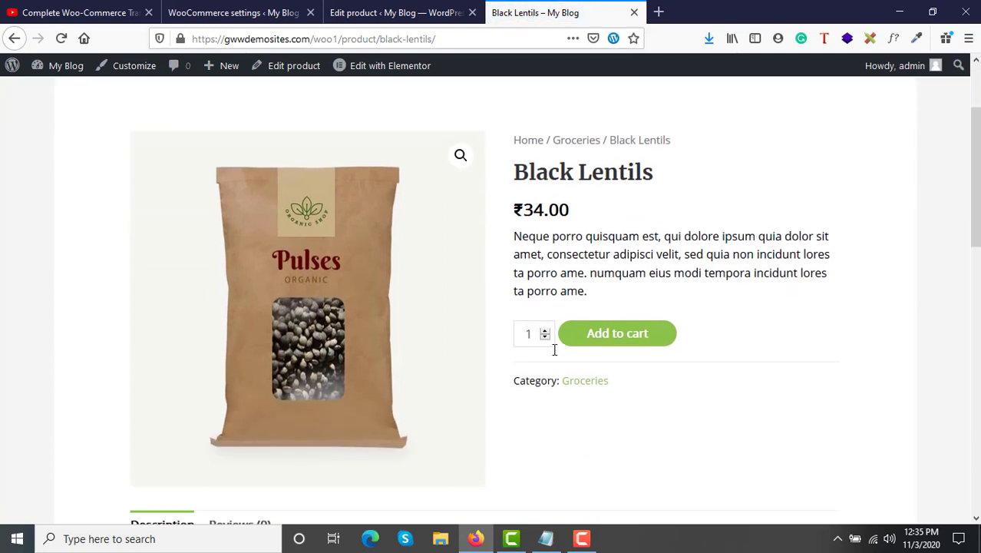
click(614, 338)
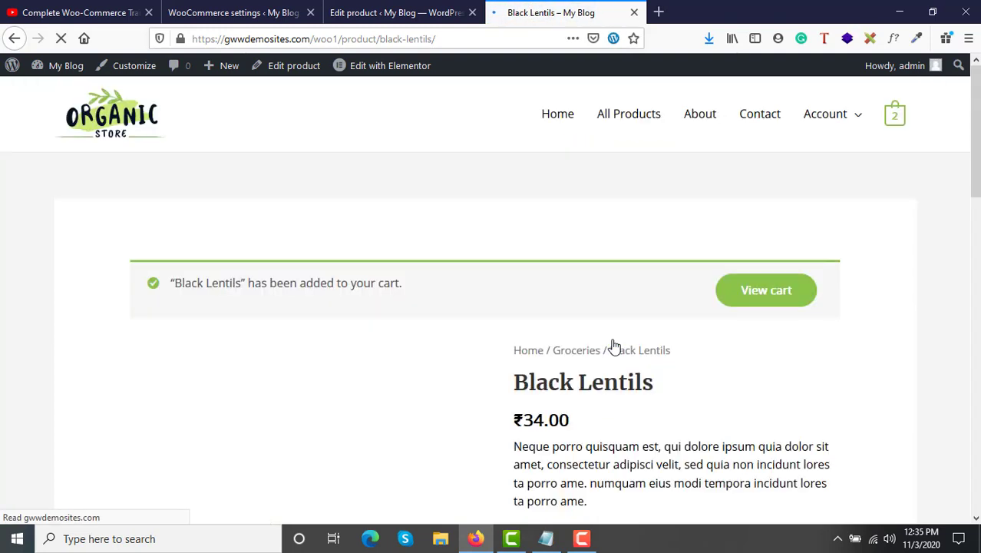
View the cart, set the Assorted Dry Fruits quantity to 4 and update the cart.
click(798, 297)
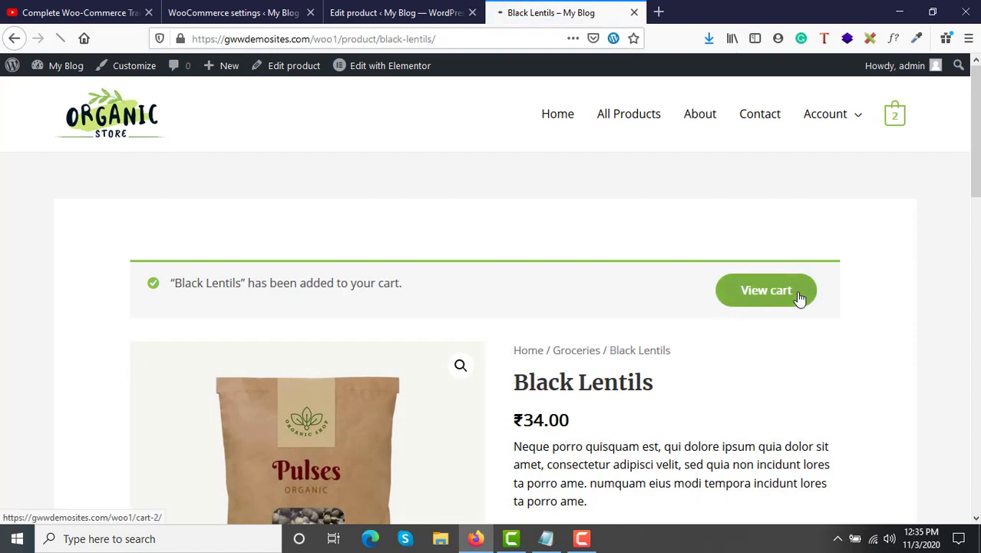
scroll(800, 297, down, 2)
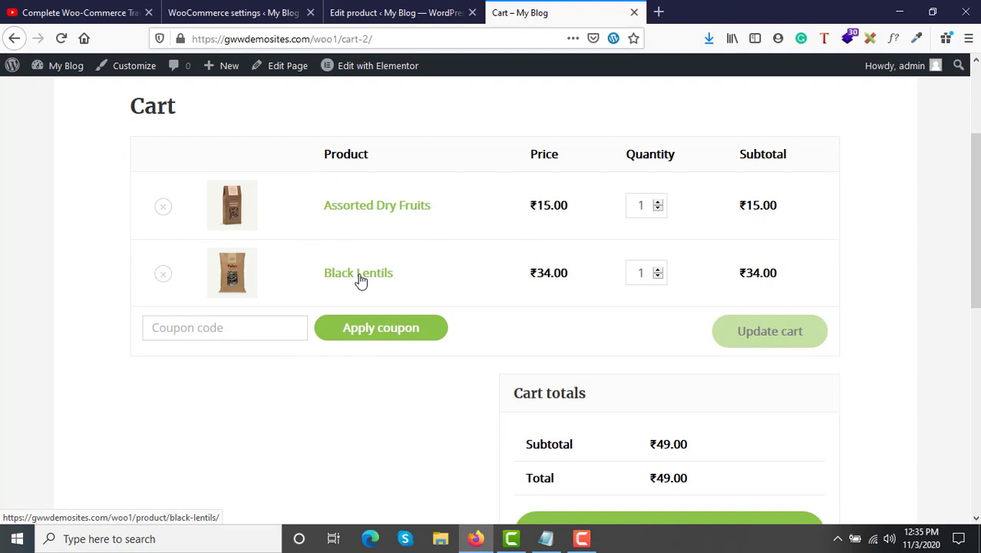
click(657, 203)
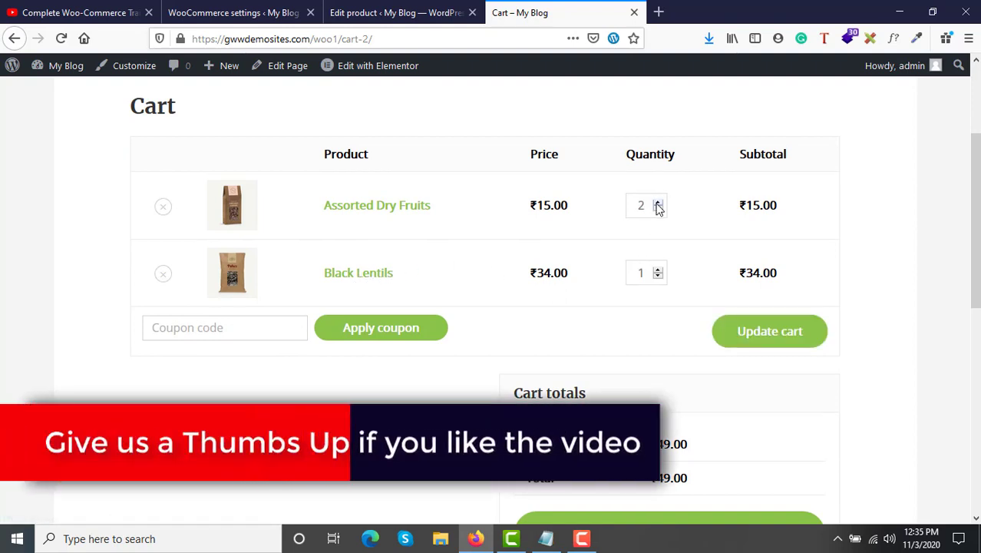
click(656, 202)
click(657, 203)
click(771, 333)
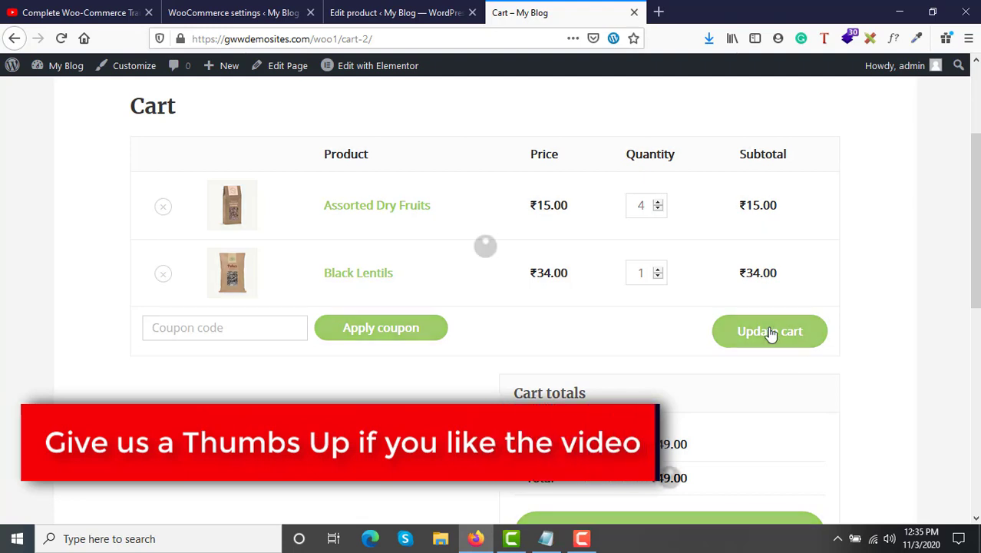
Check the cart totals and proceed to checkout.
scroll(768, 324, down, 3)
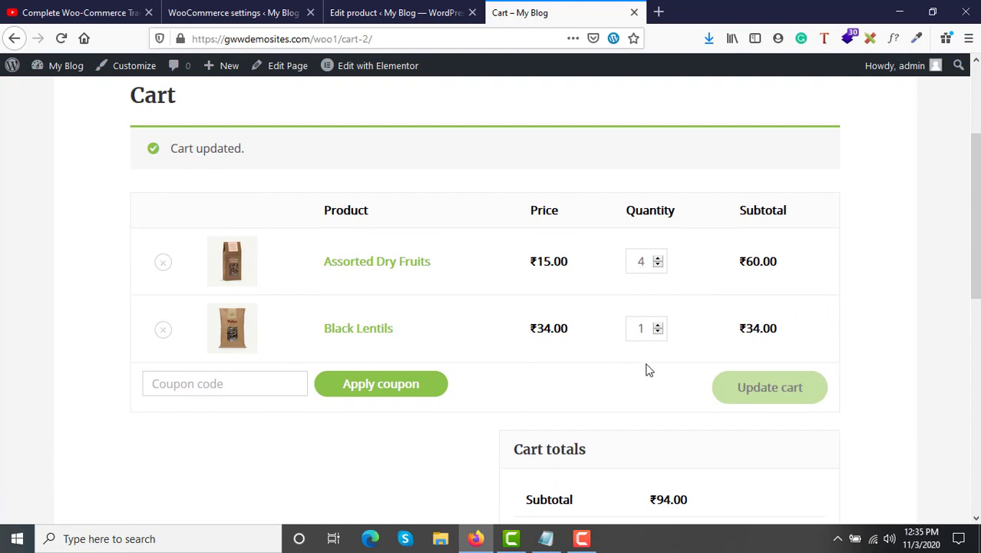
scroll(630, 357, down, 2)
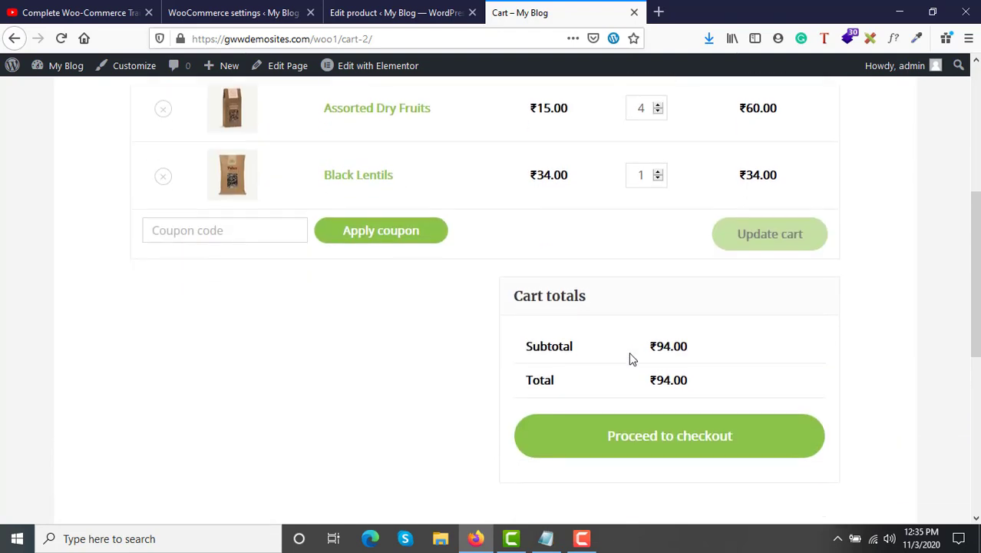
double_click(693, 357)
click(698, 358)
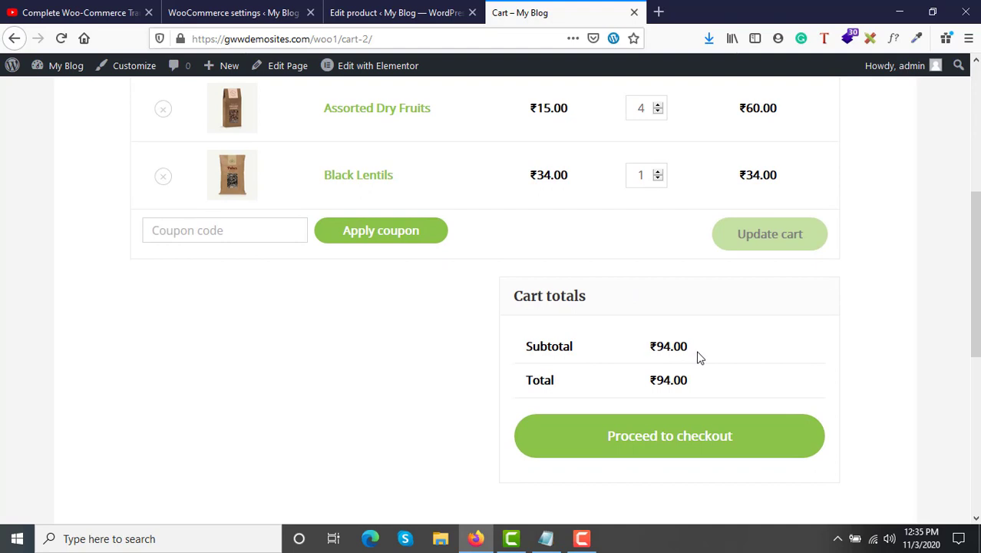
click(605, 451)
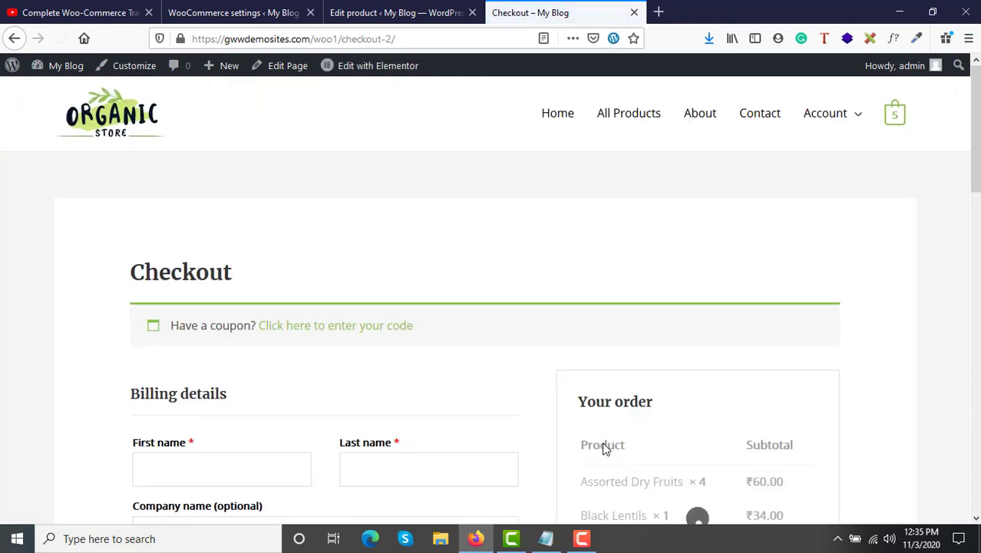
Examine the checkout page's order summary, comparing the item prices with the subtotal and total.
scroll(605, 448, down, 4)
scroll(605, 448, down, 2)
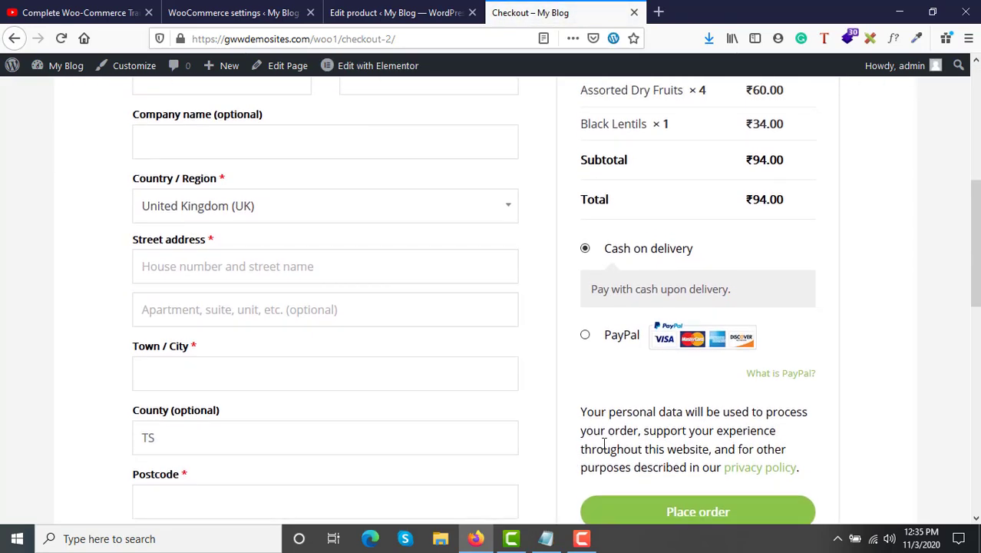
scroll(604, 444, up, 3)
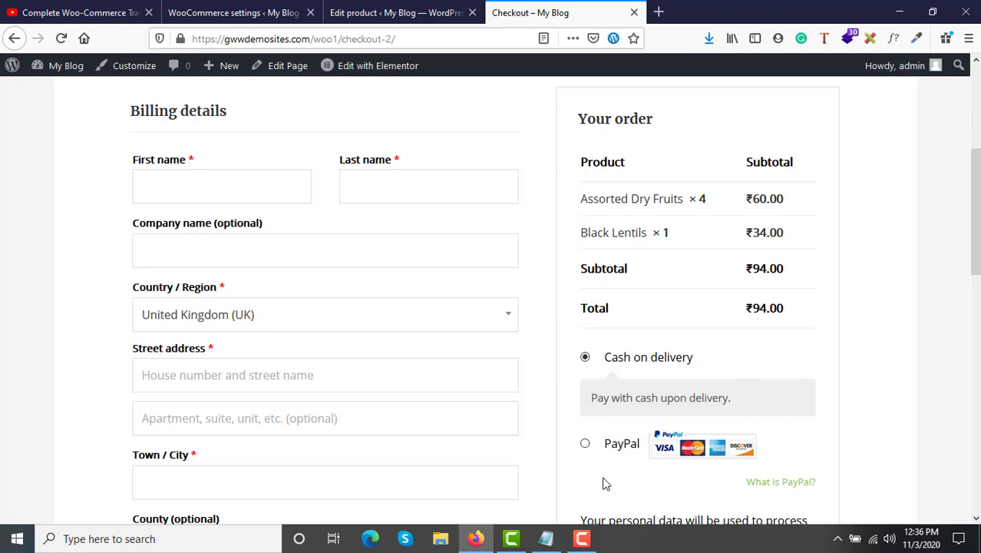
scroll(603, 483, up, 2)
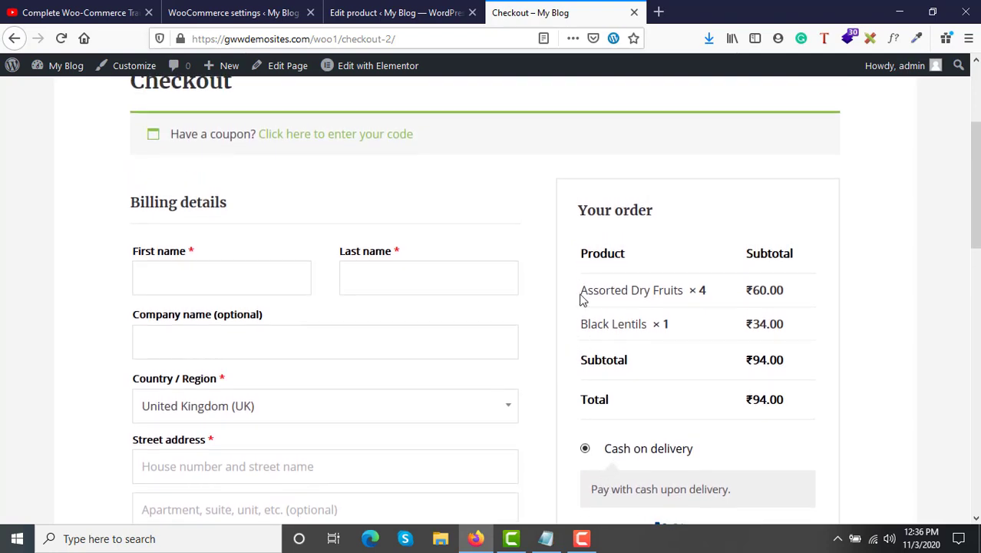
drag(583, 294, 788, 400)
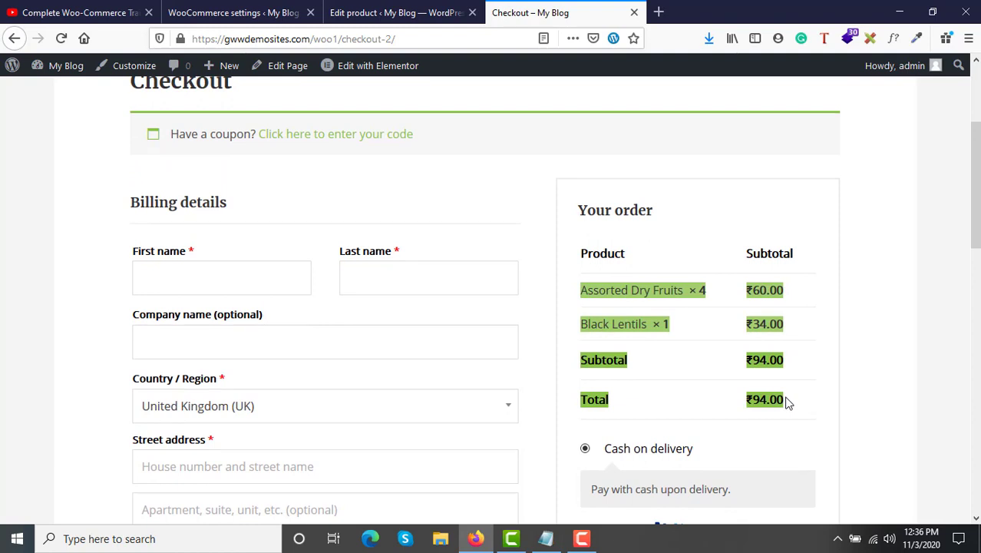
click(787, 402)
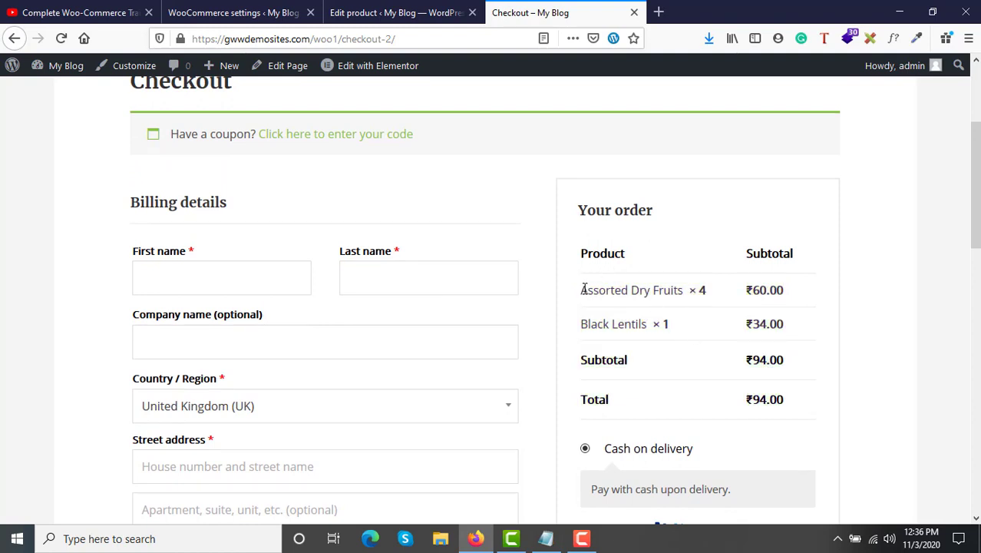
drag(581, 290, 787, 298)
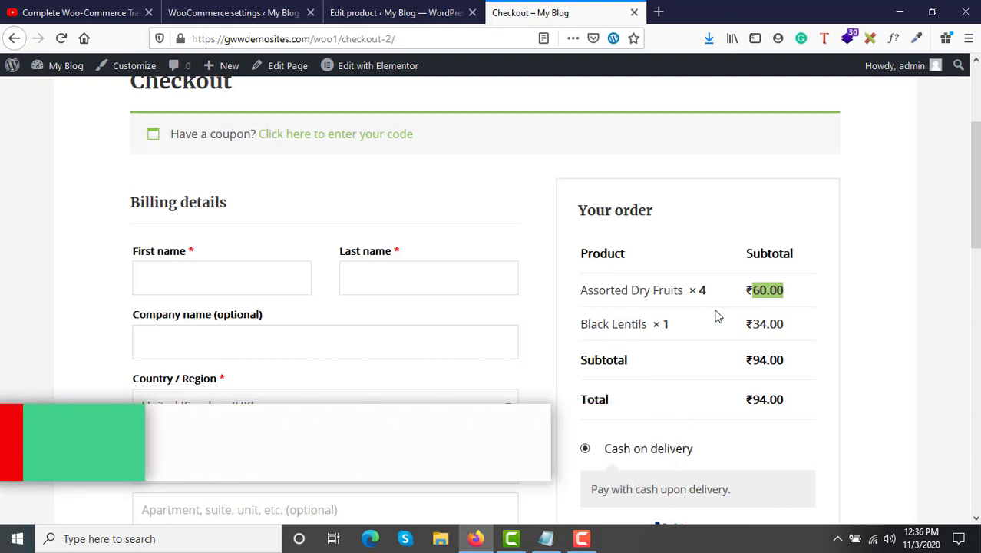
drag(742, 328, 788, 330)
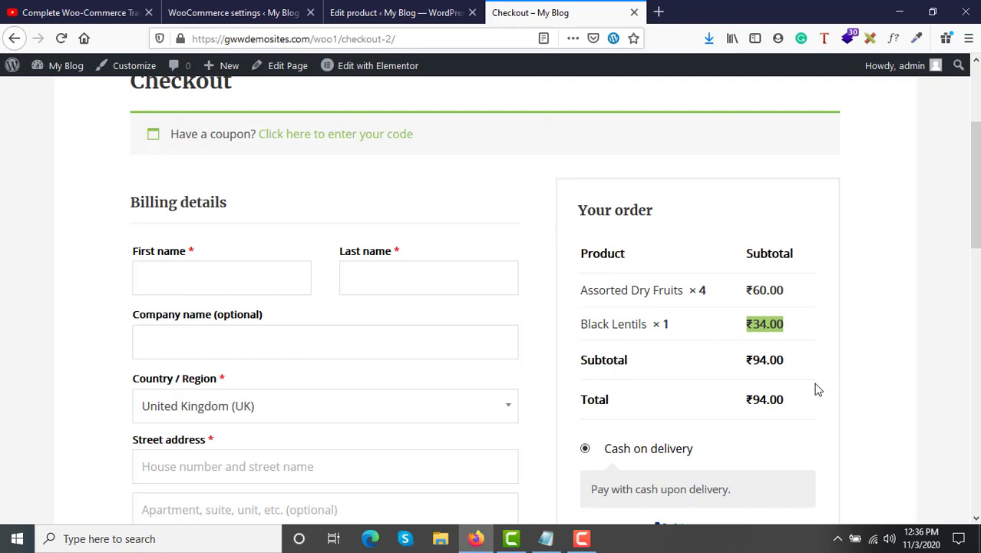
scroll(818, 390, up, 4)
scroll(818, 390, down, 14)
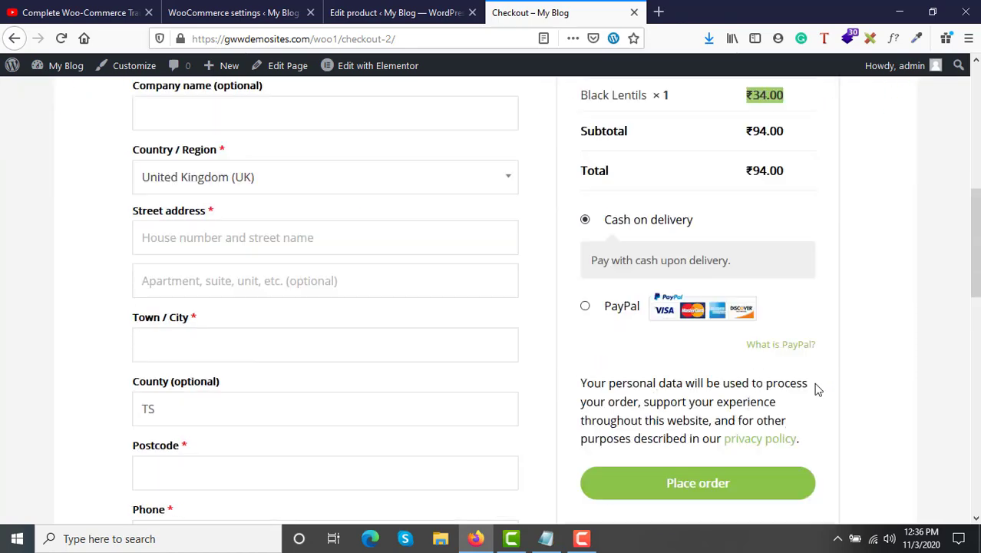
scroll(818, 390, up, 14)
scroll(818, 390, down, 7)
scroll(818, 390, up, 4)
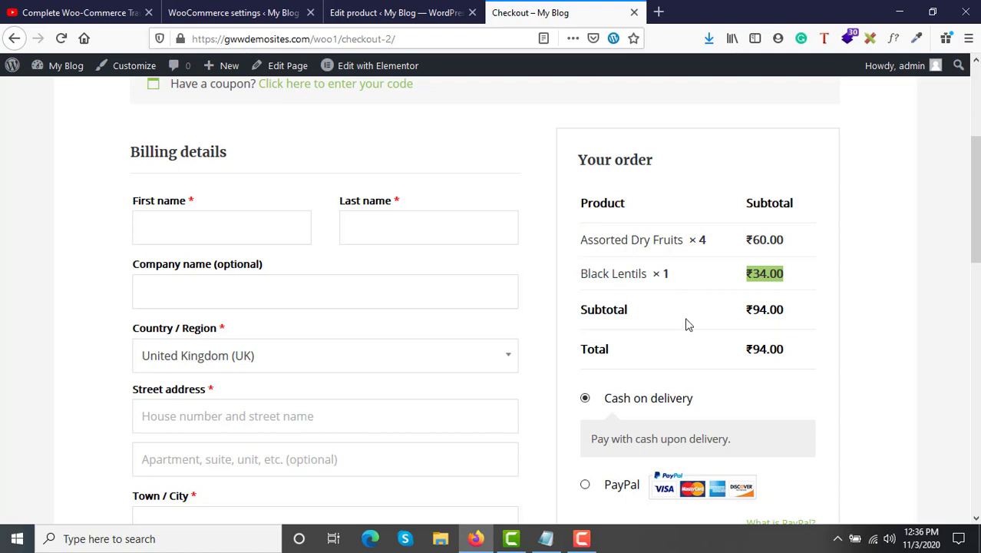
Open the General section of the WooCommerce settings and find the Enable taxes option.
click(296, 9)
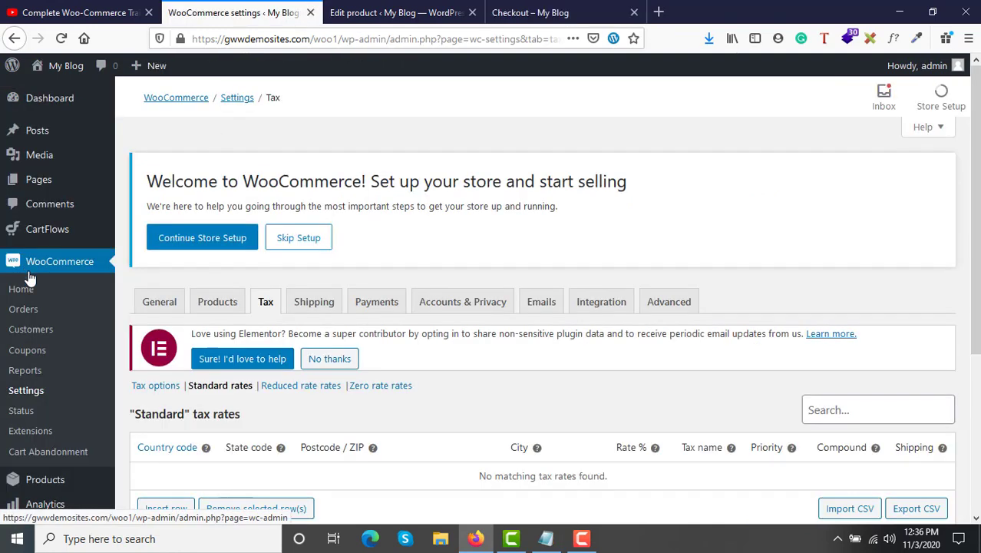
click(25, 392)
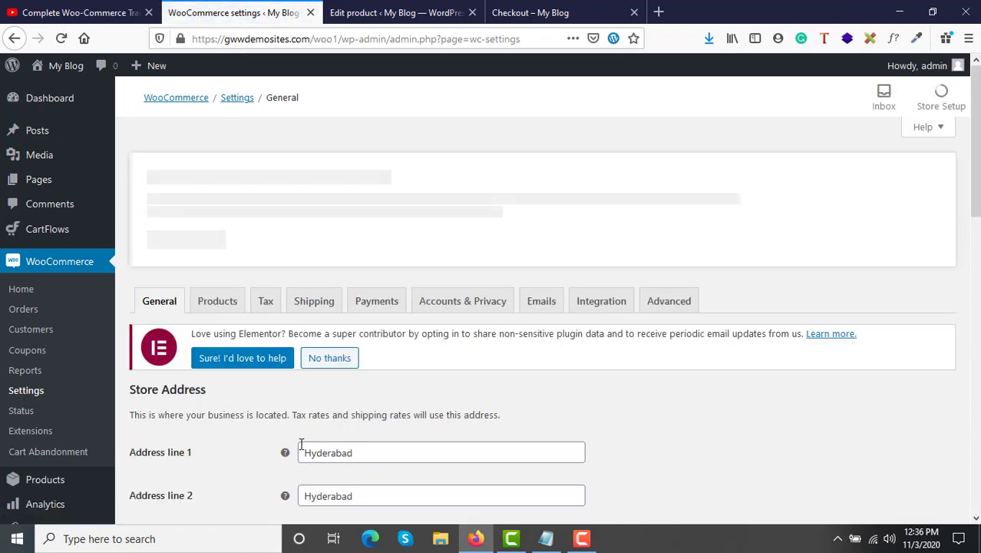
scroll(300, 443, down, 2)
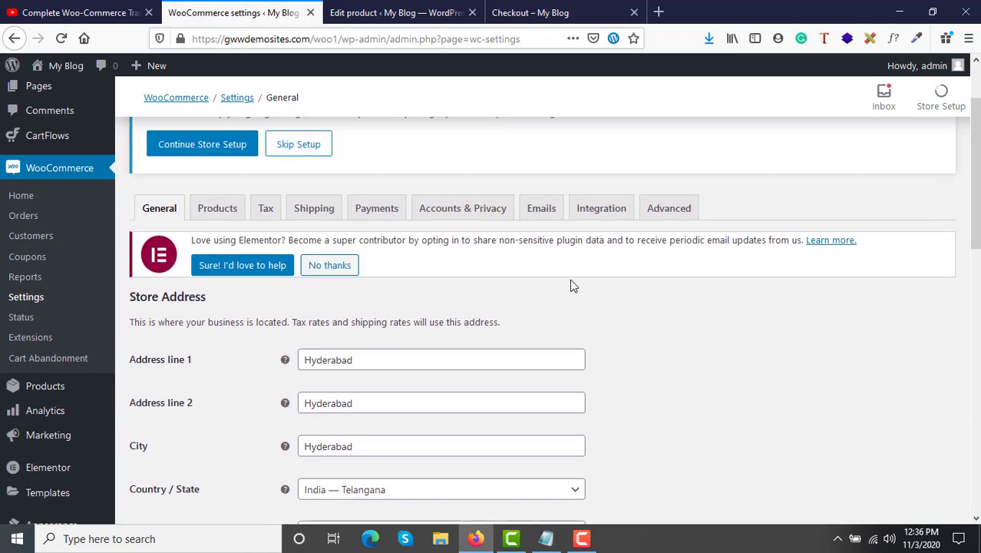
scroll(569, 285, down, 4)
scroll(571, 282, up, 5)
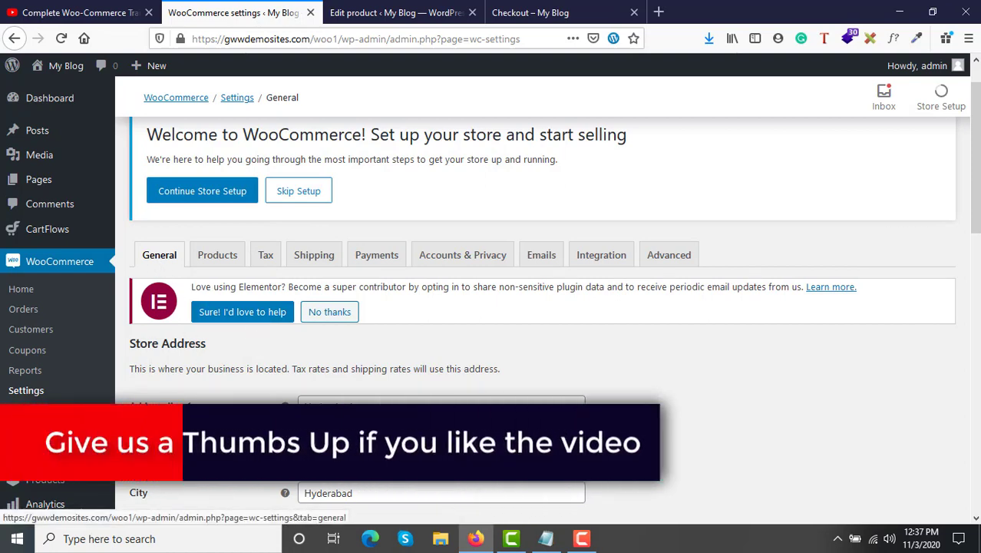
scroll(157, 270, down, 5)
scroll(163, 355, down, 3)
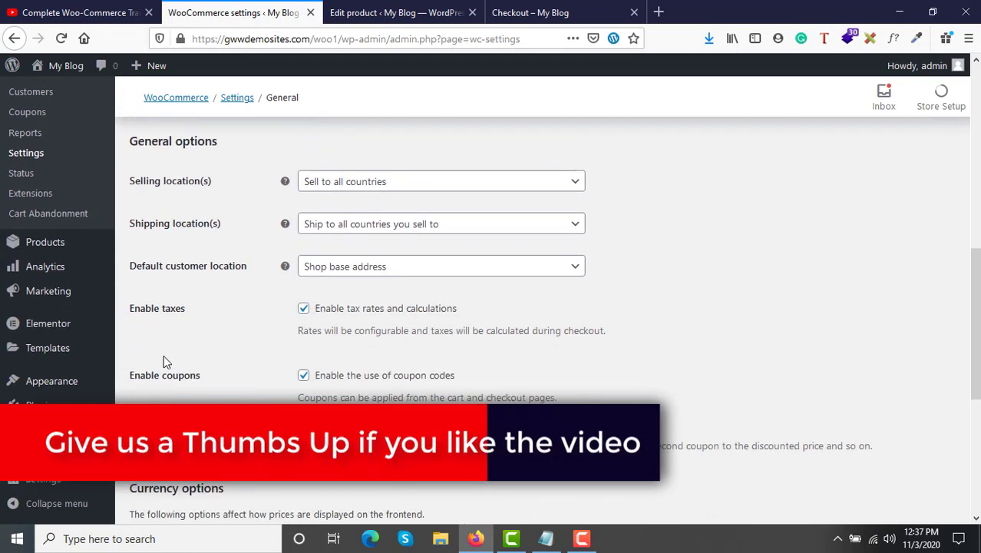
Turn off tax rates and calculations in the general options and save the settings.
drag(131, 307, 194, 306)
click(193, 307)
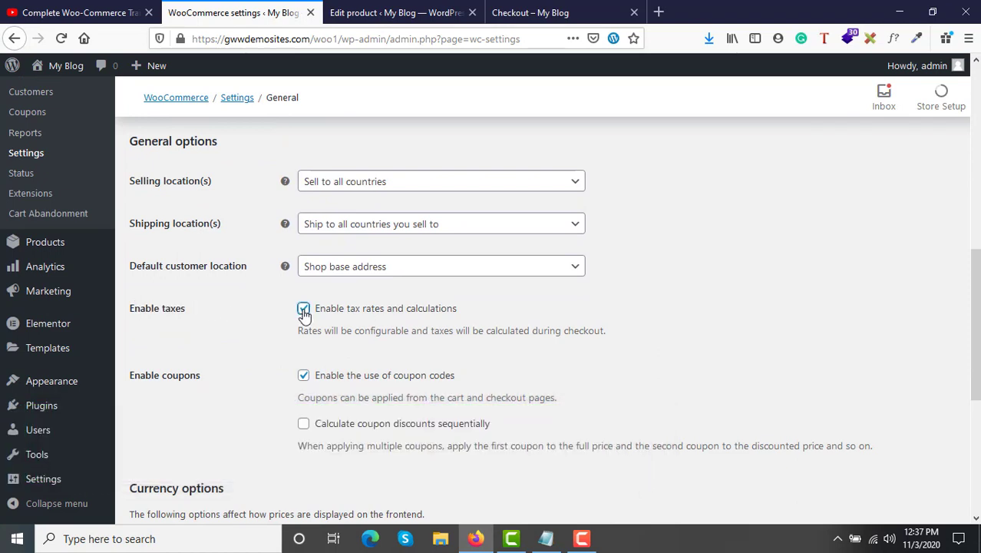
scroll(304, 314, down, 4)
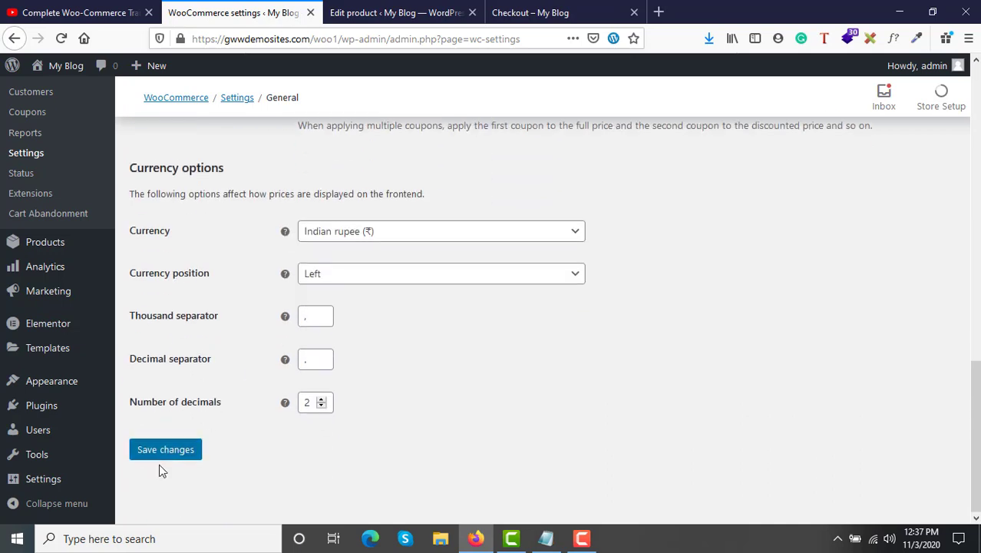
click(154, 457)
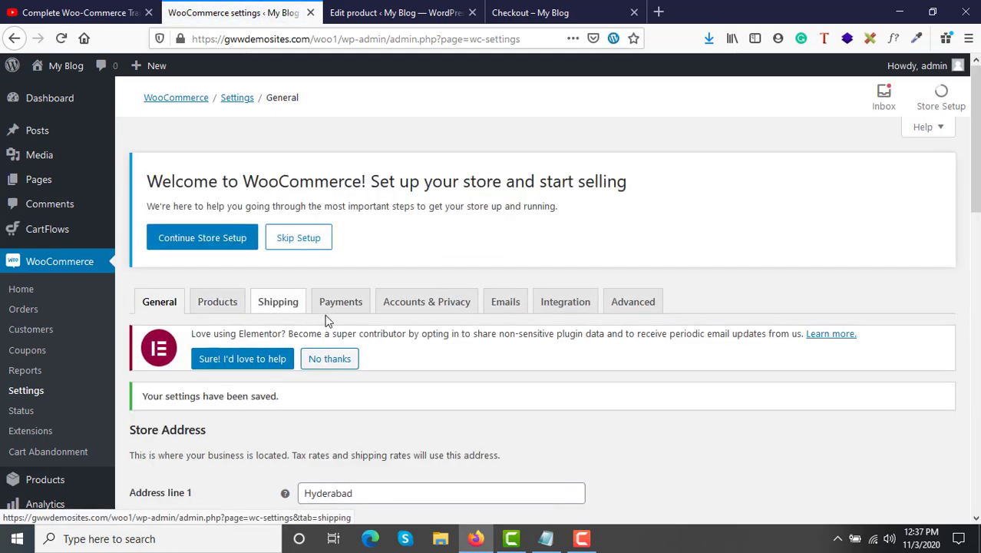
Enable tax rates and calculations in the general options, save the settings and open the Tax settings.
scroll(431, 428, down, 7)
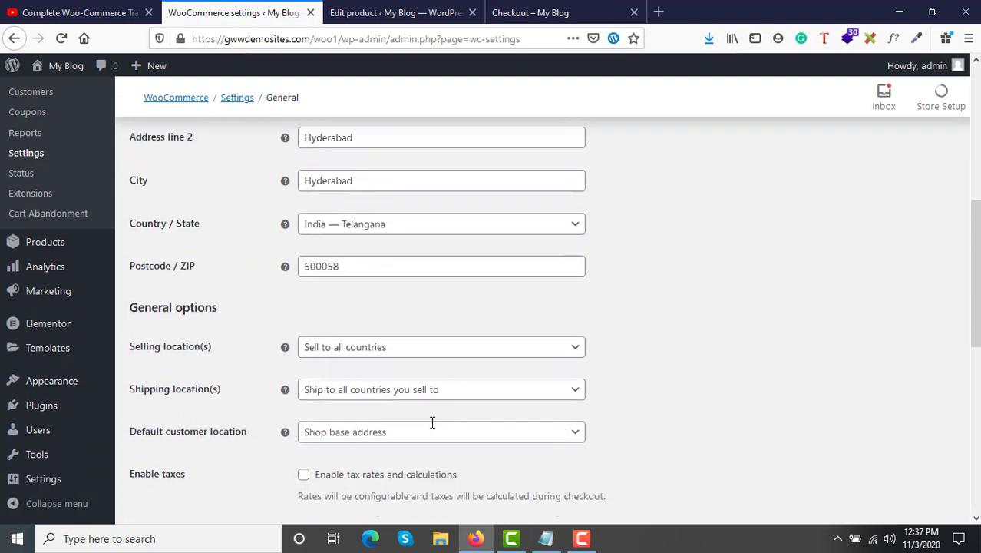
scroll(432, 427, down, 2)
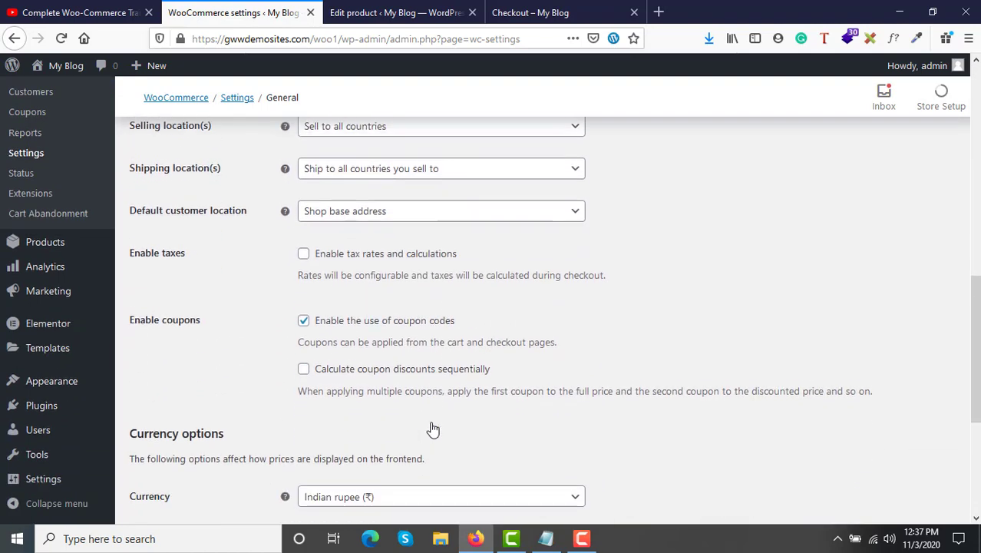
click(304, 253)
scroll(305, 257, down, 3)
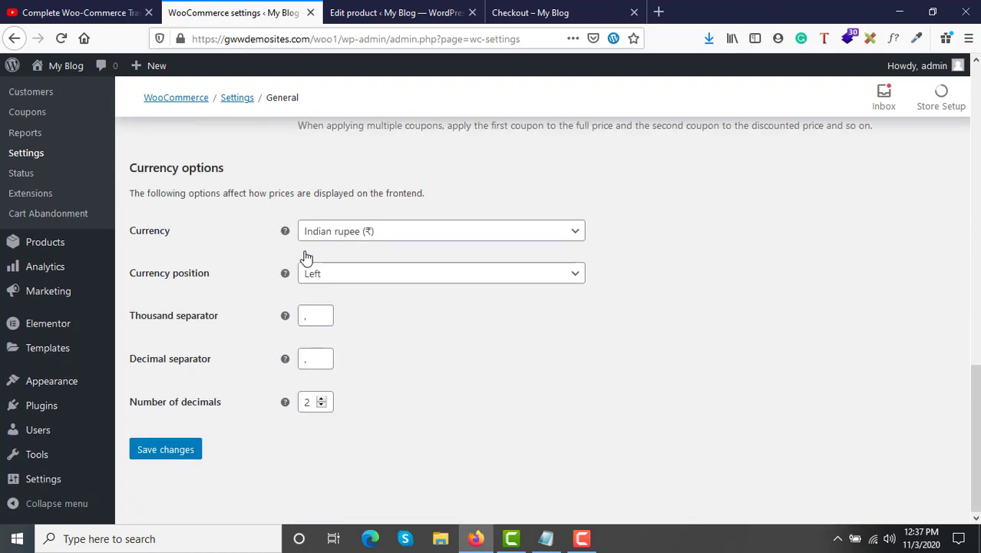
click(185, 449)
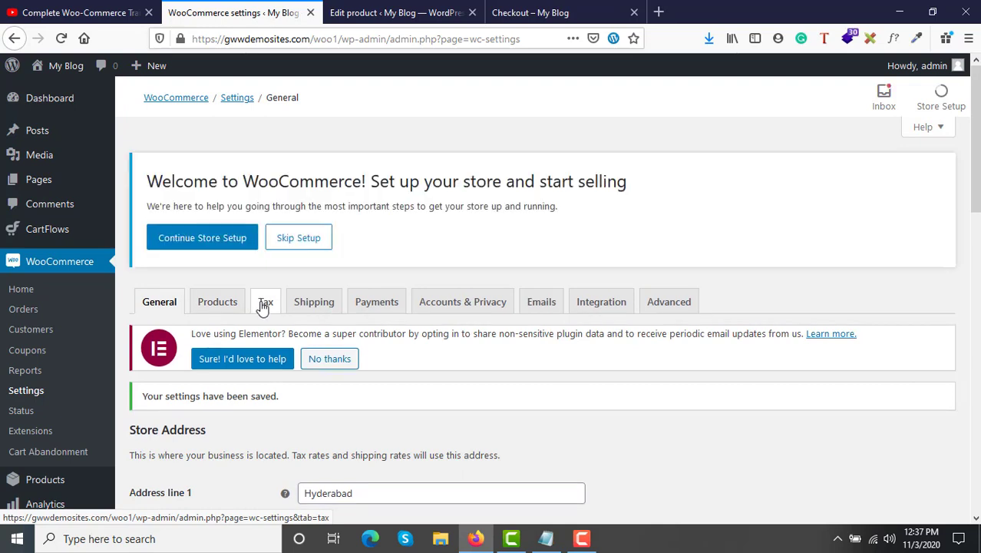
click(264, 303)
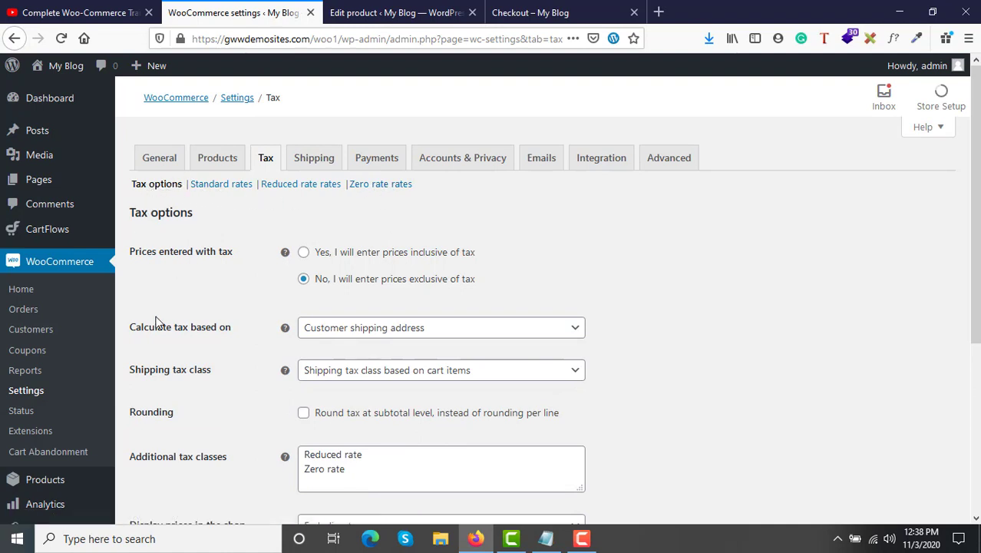
Examine the Prices entered with tax option, then the regular price and tax fields on the product being edited.
scroll(156, 323, down, 2)
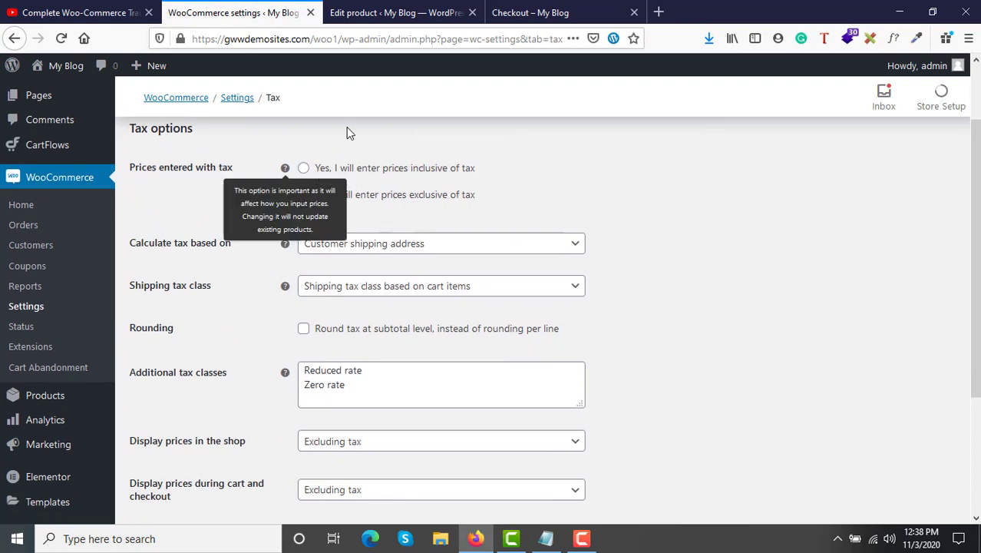
click(433, 12)
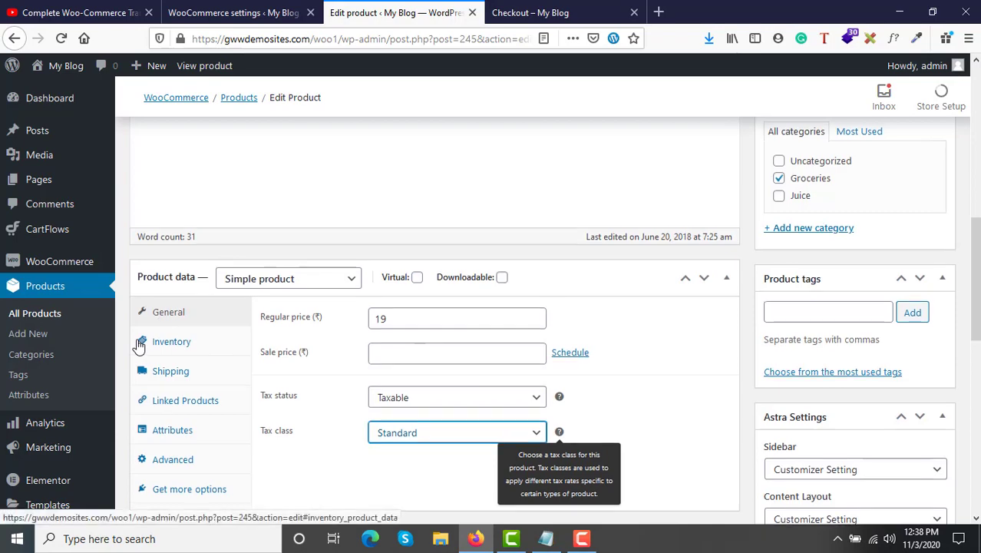
scroll(223, 157, up, 10)
scroll(448, 369, down, 4)
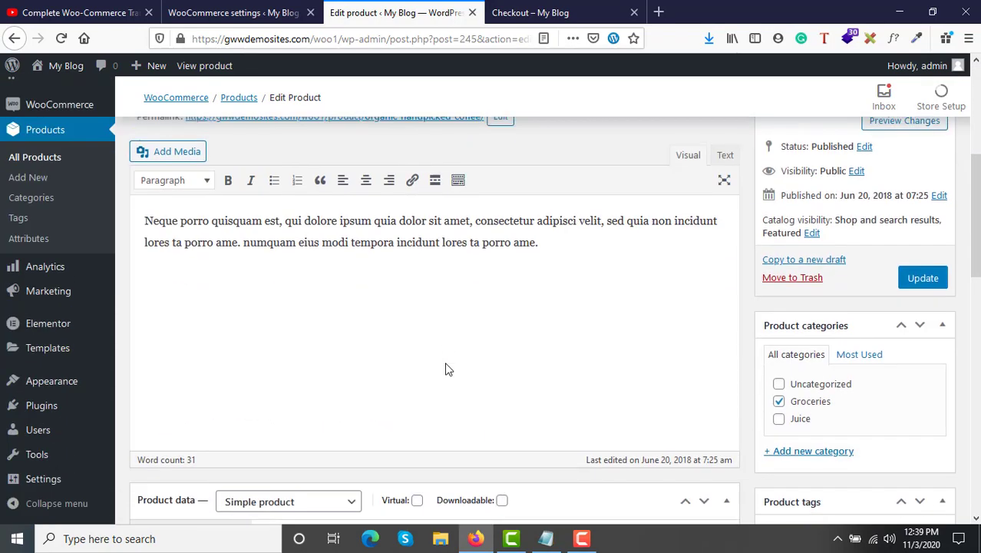
scroll(448, 368, up, 2)
scroll(448, 368, down, 3)
scroll(449, 368, down, 1)
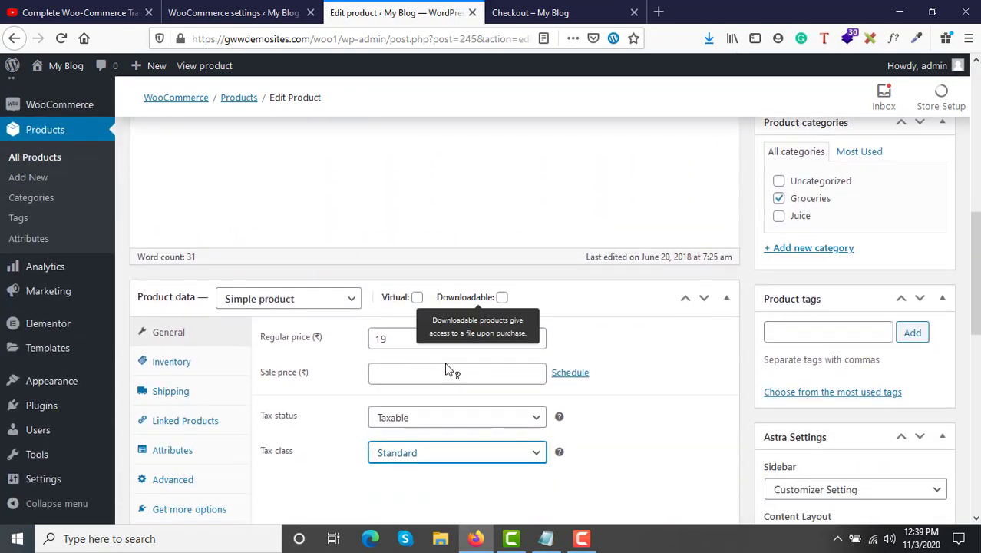
drag(382, 338, 367, 337)
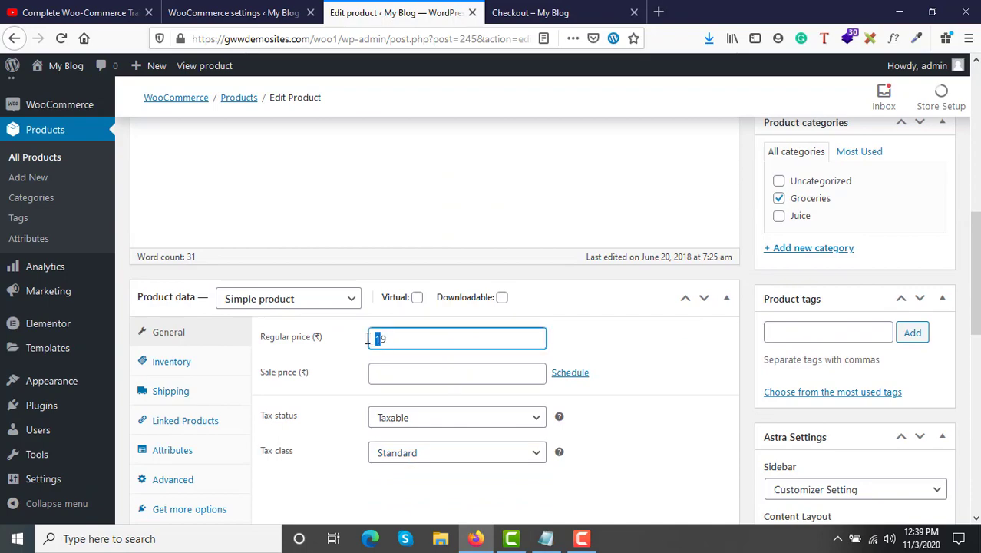
double_click(375, 338)
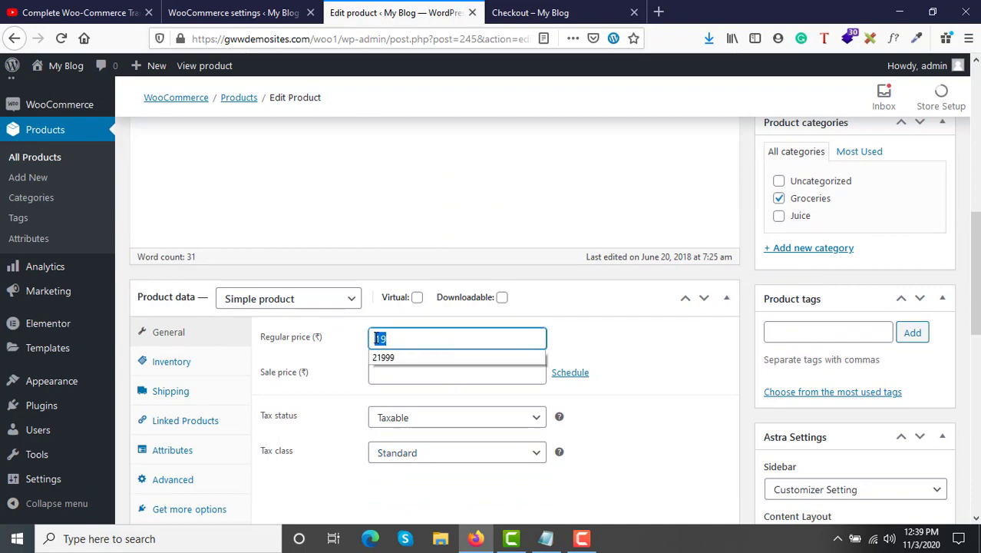
scroll(298, 103, down, 10)
scroll(491, 414, up, 15)
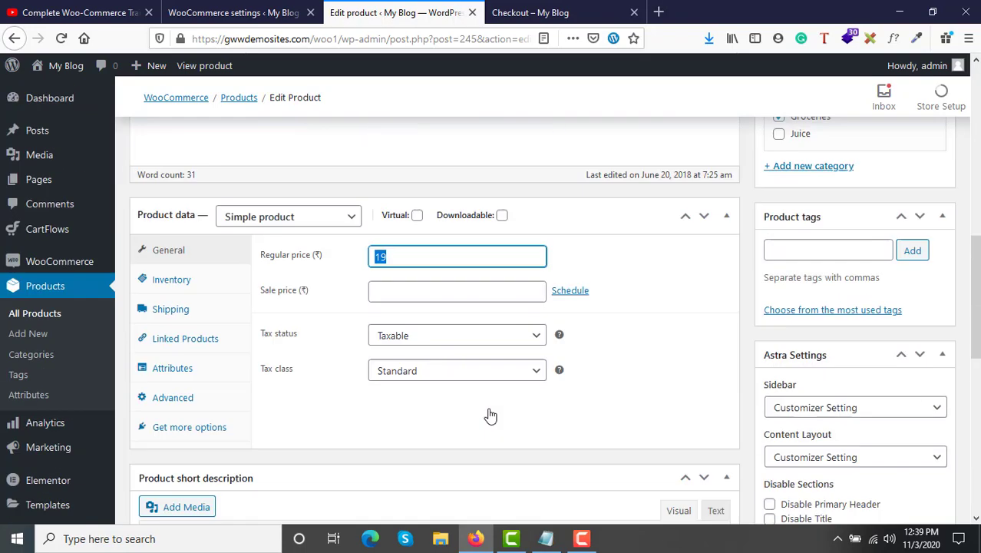
Return to the Tax settings, review the bases for calculating tax and choose Customer shipping address.
click(244, 12)
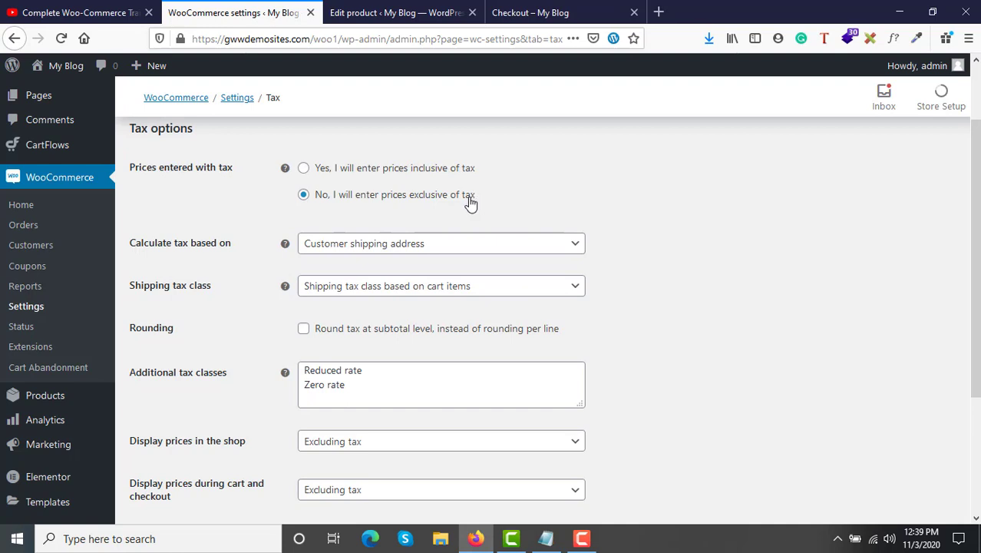
scroll(468, 206, down, 1)
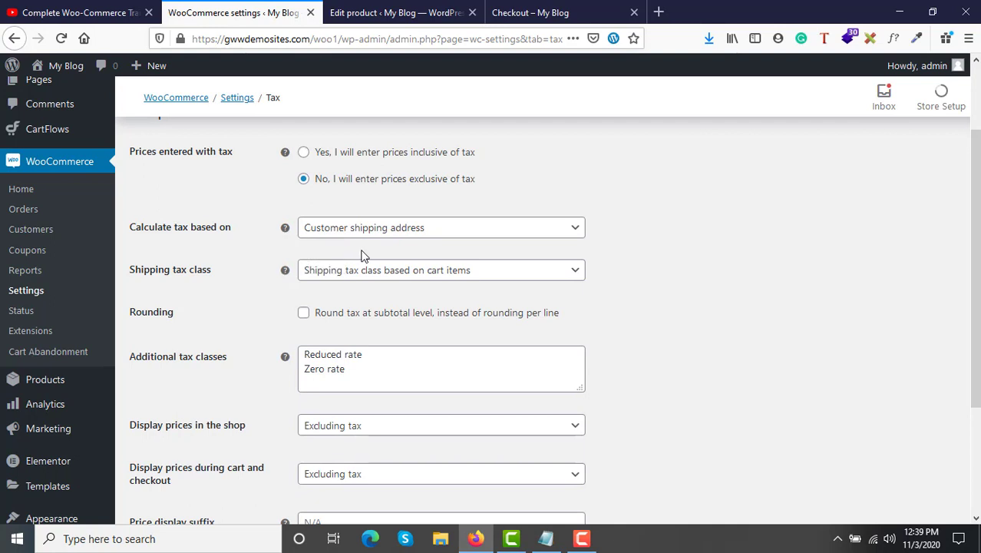
click(405, 241)
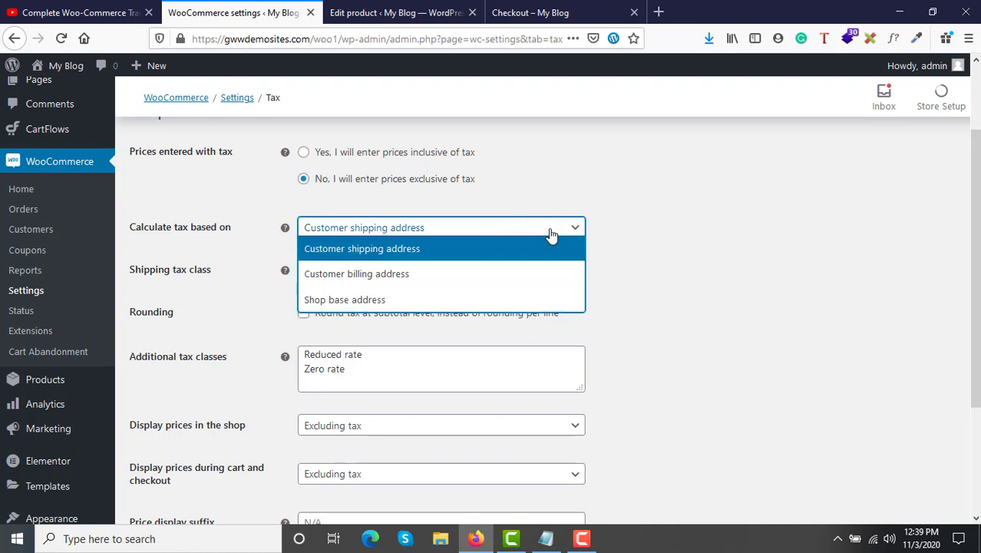
click(701, 211)
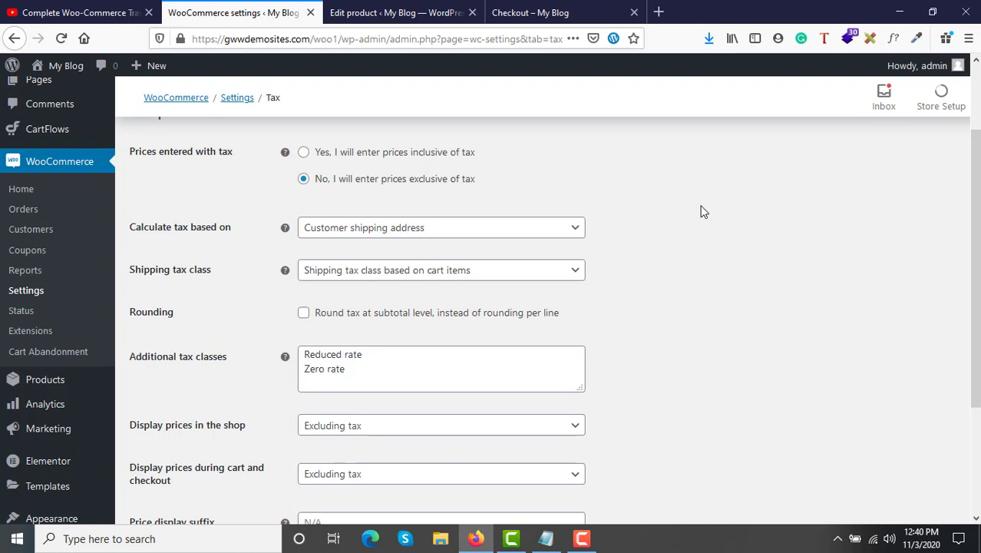
click(547, 230)
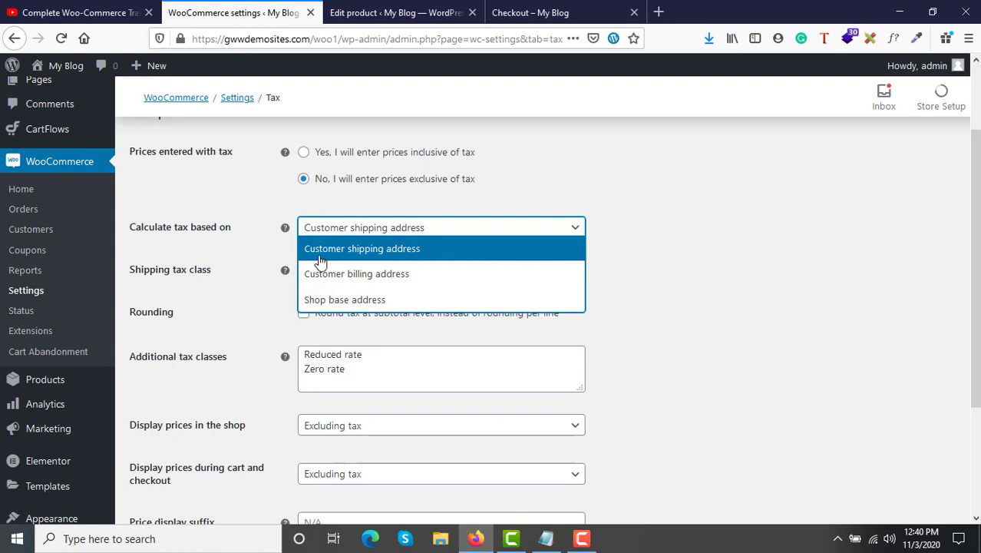
click(405, 261)
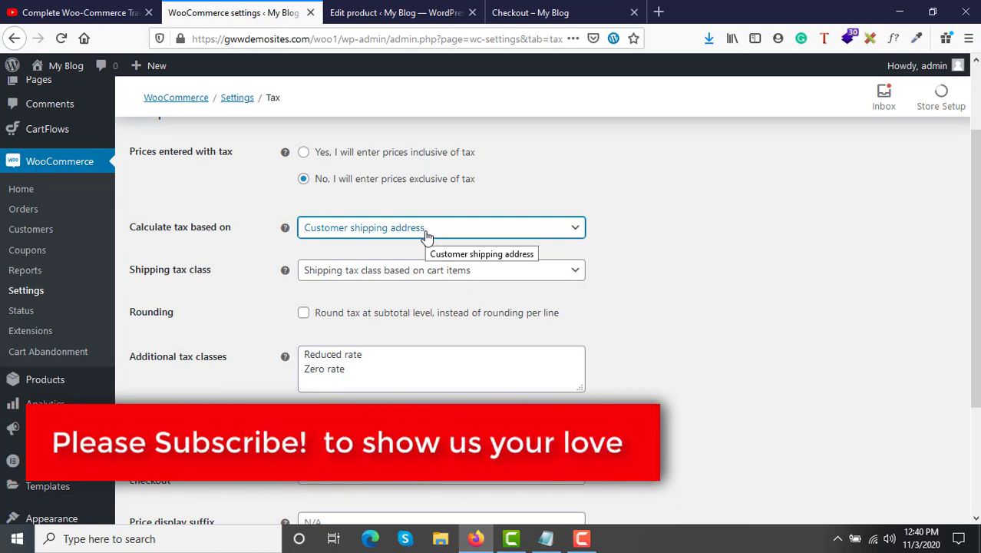
click(428, 236)
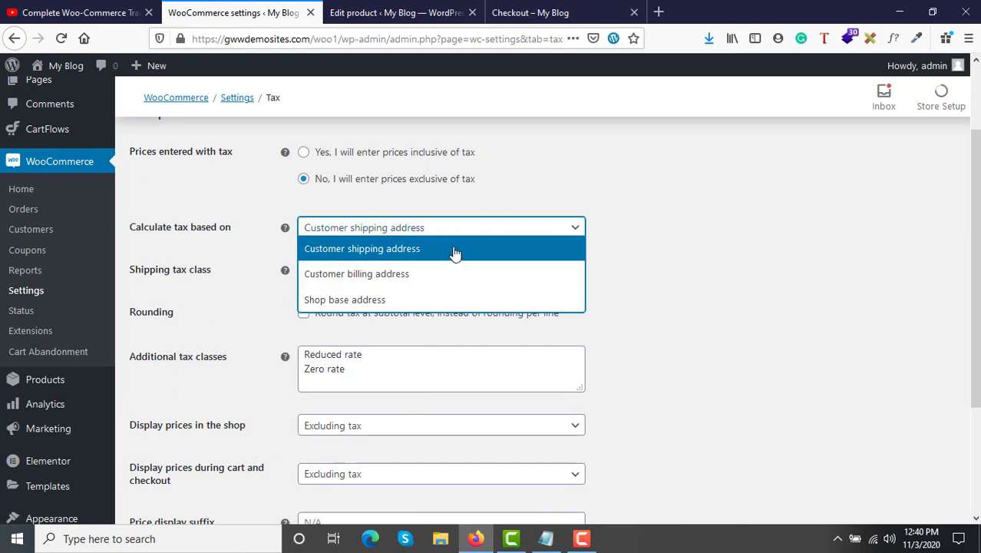
click(454, 251)
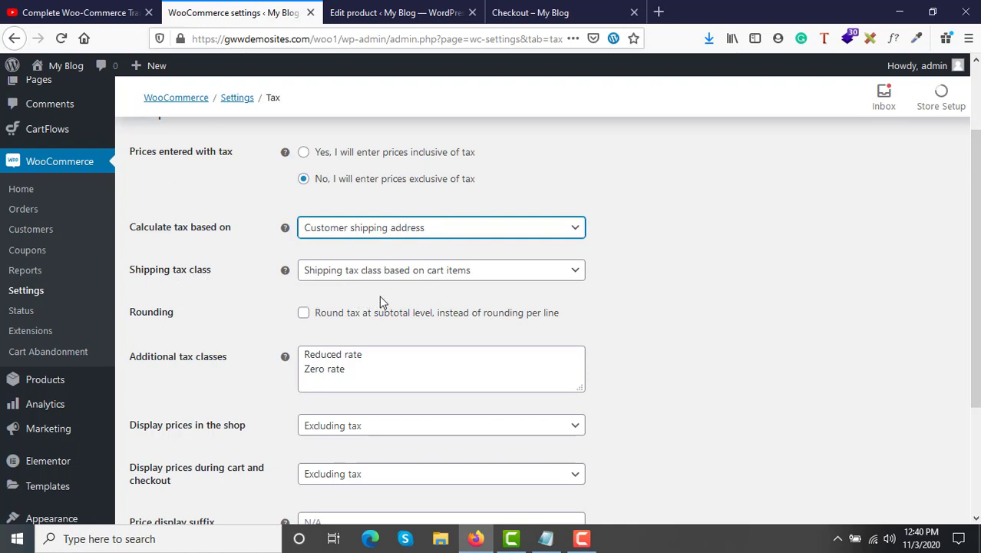
Review the shipping tax class choices and select Shipping tax class based on cart items.
click(311, 278)
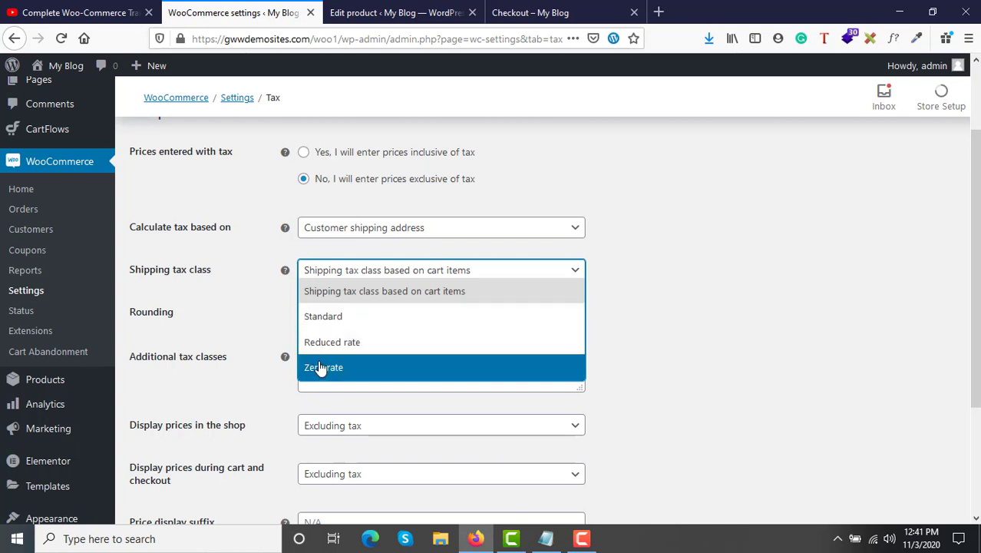
scroll(163, 301, up, 3)
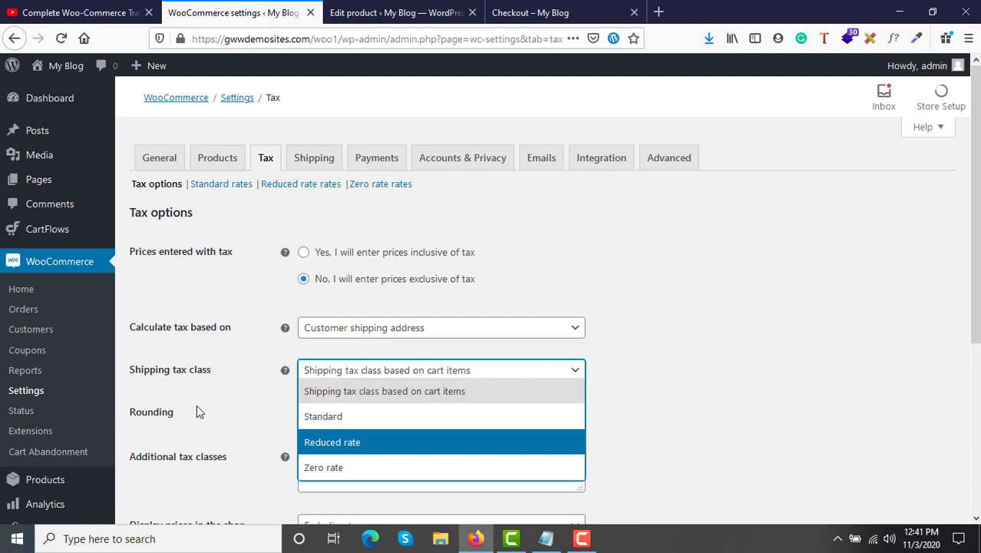
scroll(263, 368, down, 2)
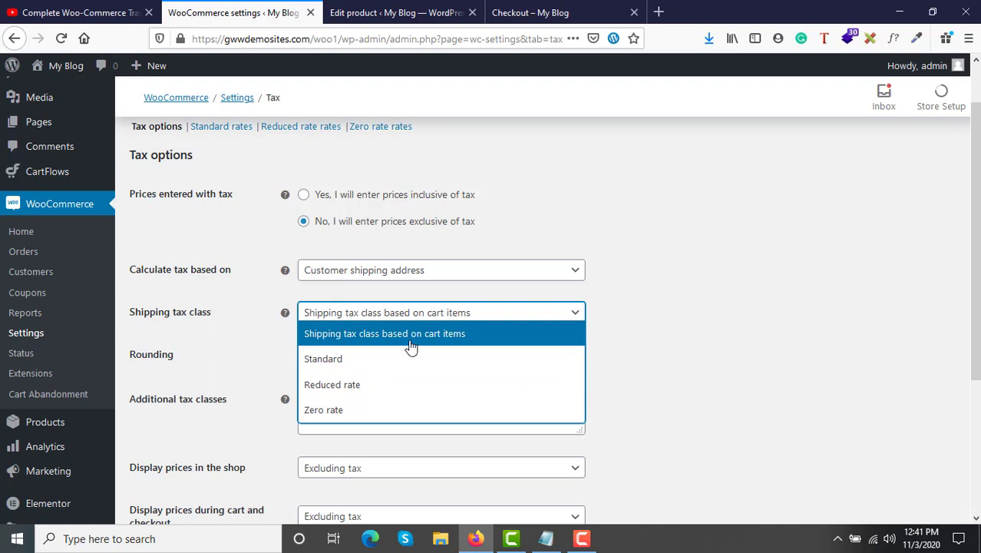
click(435, 343)
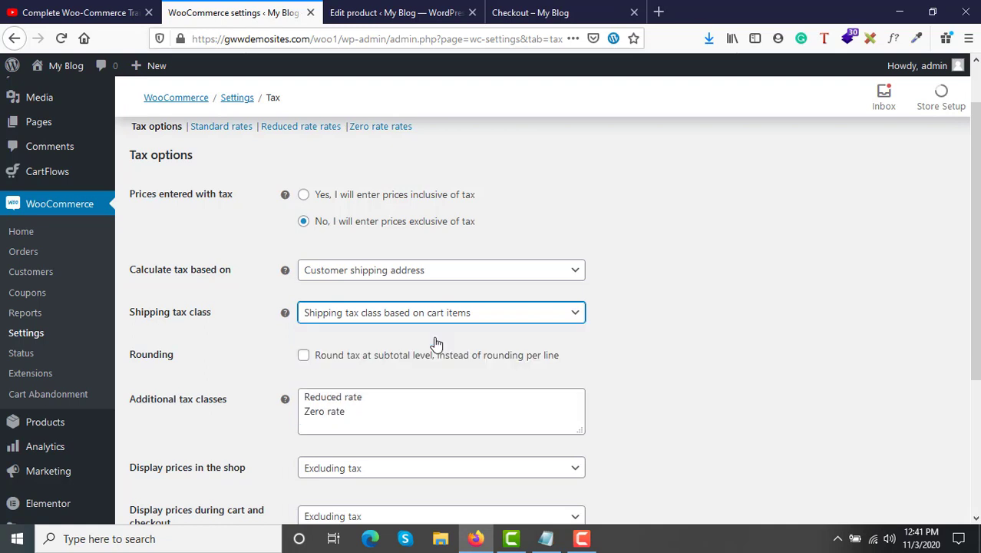
click(430, 318)
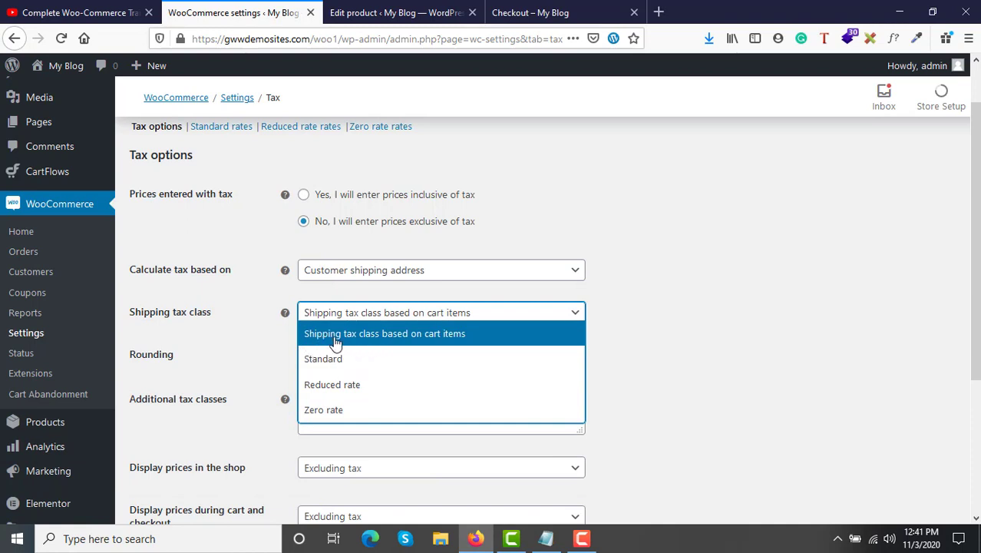
click(450, 340)
click(499, 317)
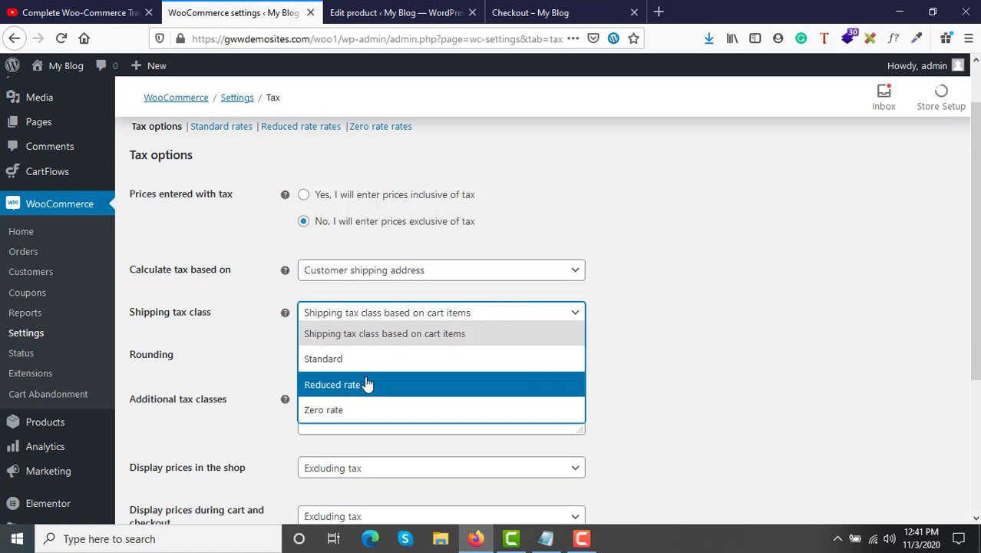
click(285, 356)
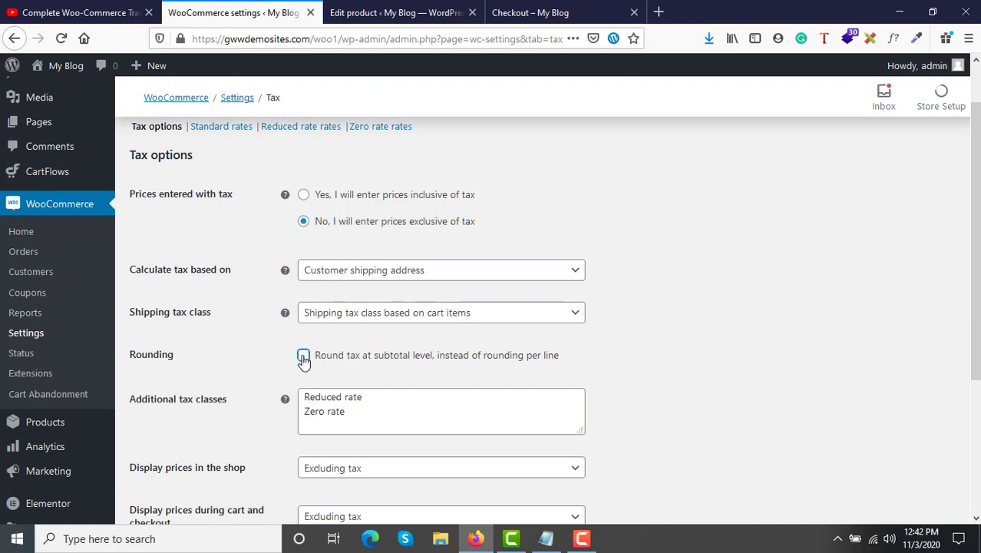
Add IGST on a new line of the additional tax classes and save the tax options.
scroll(304, 361, down, 3)
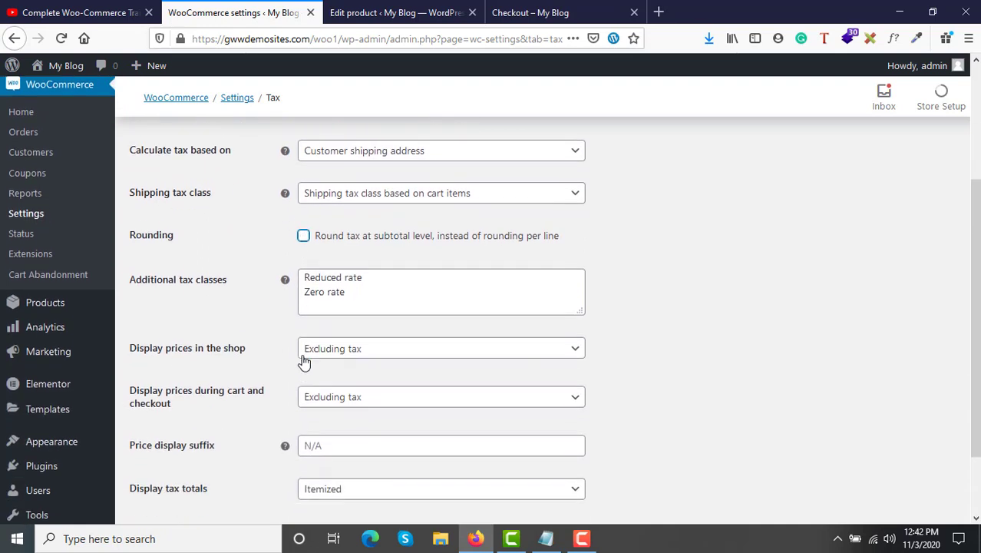
click(344, 287)
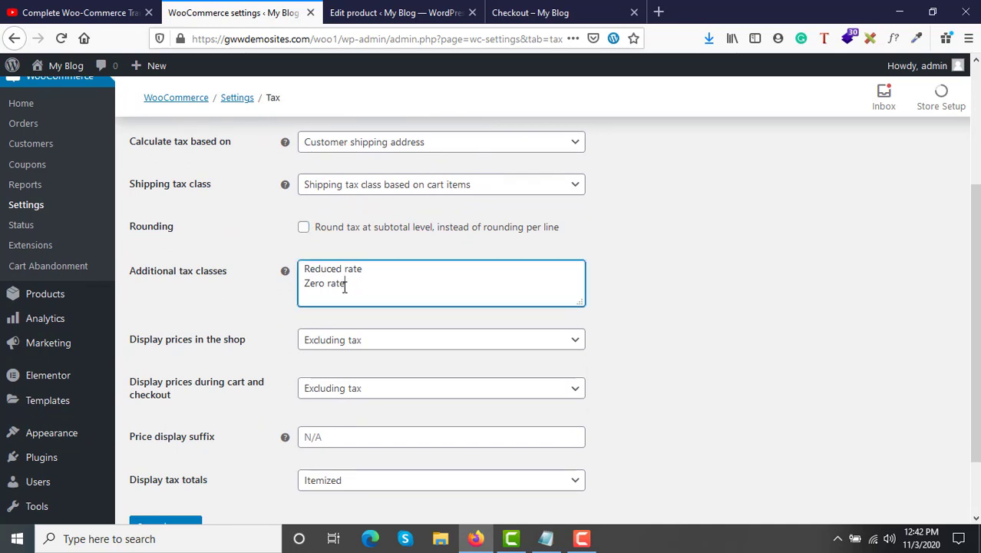
scroll(345, 287, up, 2)
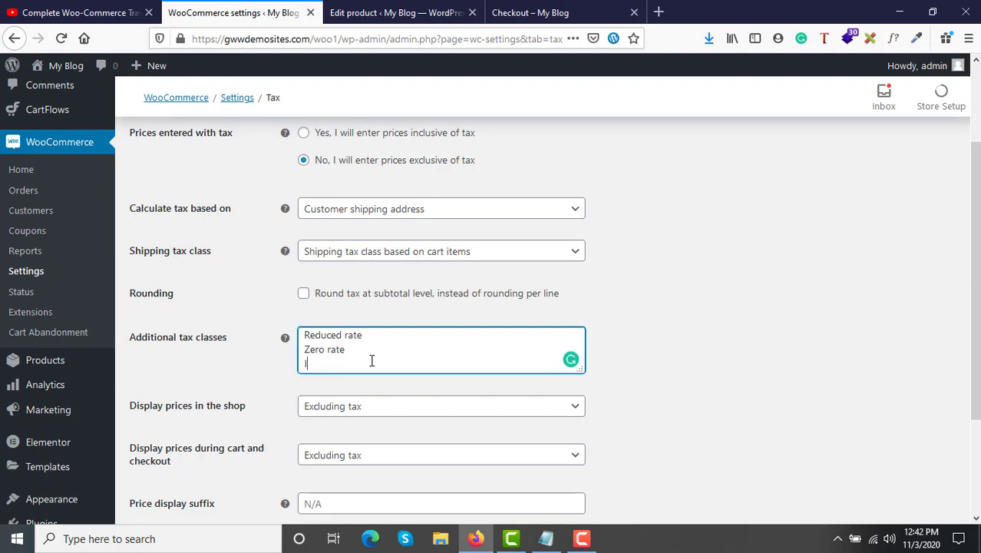
scroll(372, 359, down, 4)
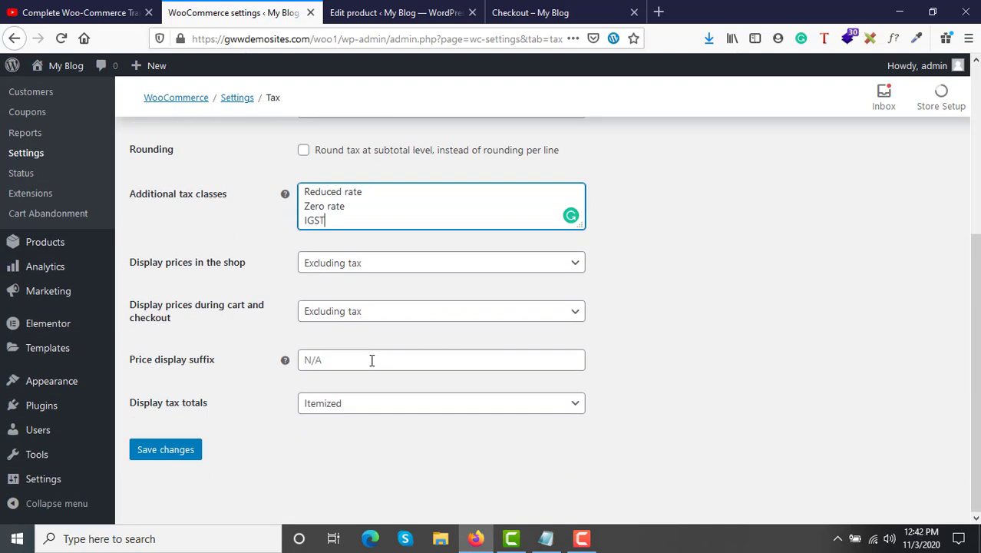
click(154, 459)
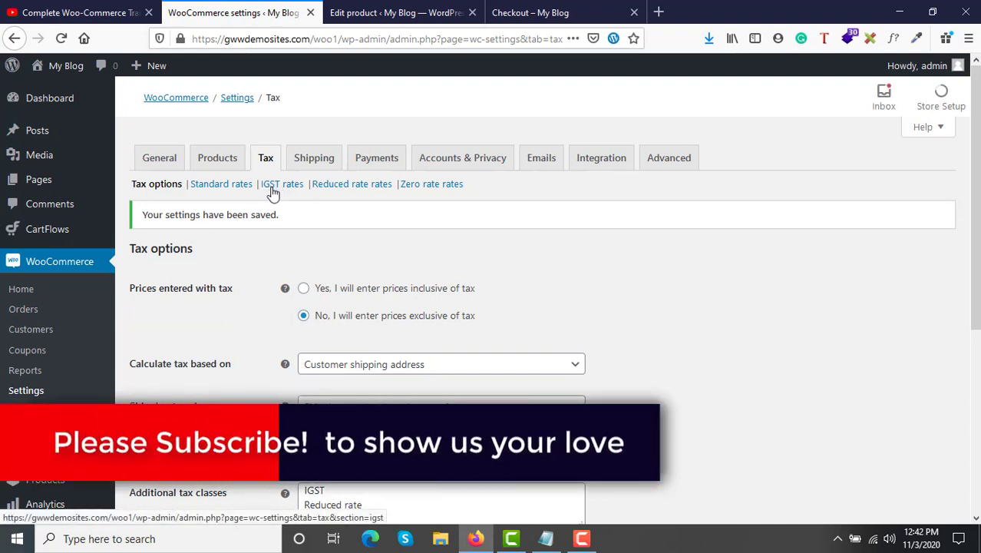
Add CGST on a new line of the additional tax classes and save the tax options.
scroll(288, 115, down, 3)
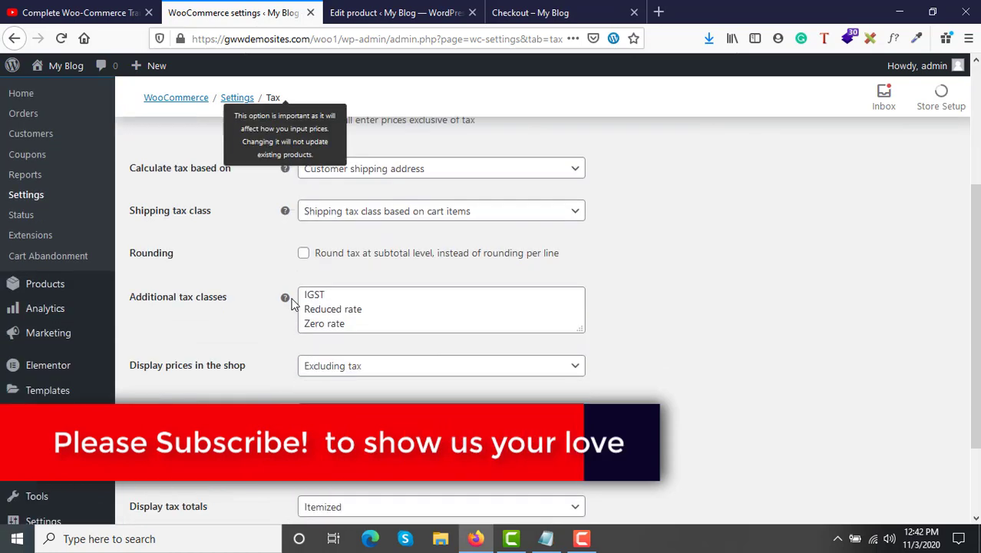
click(350, 258)
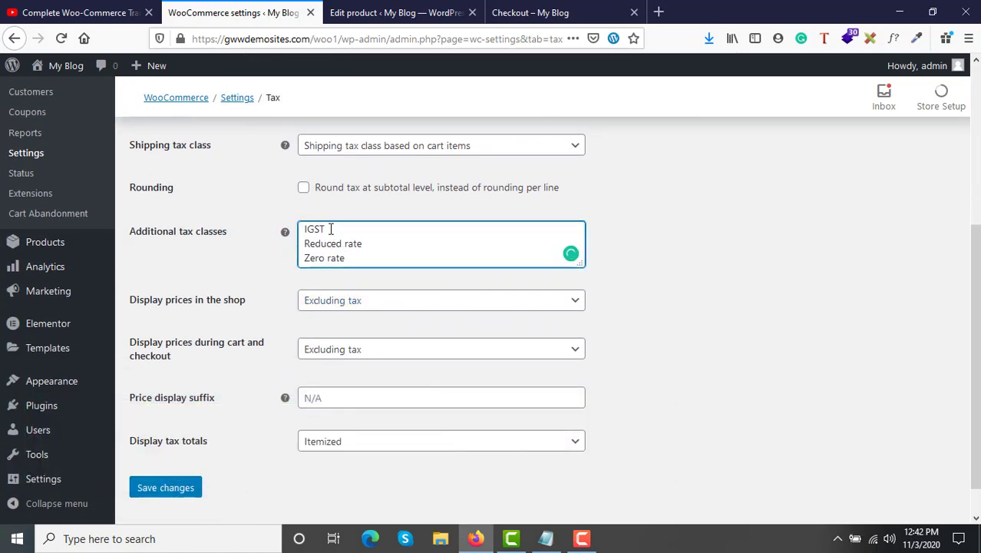
key(Return)
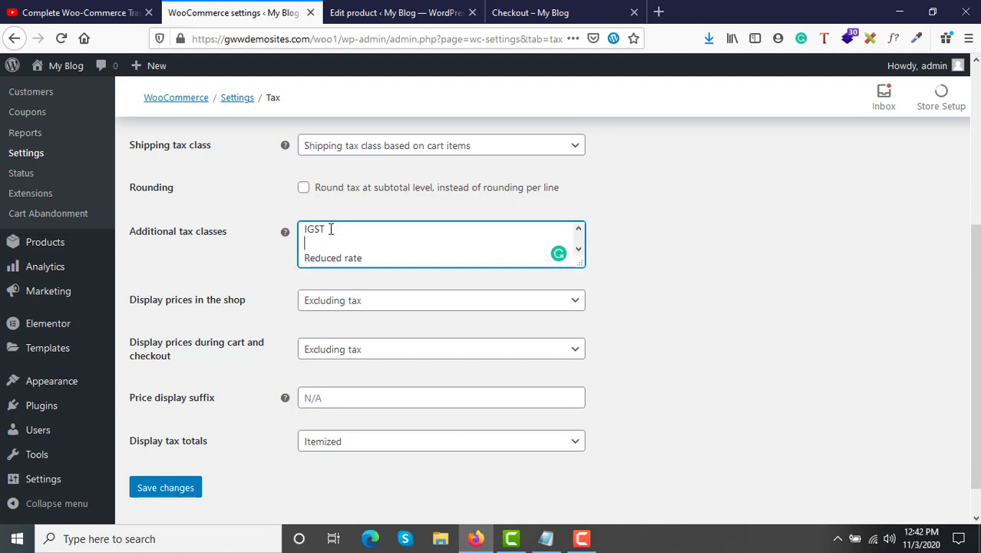
text(CGST)
click(154, 492)
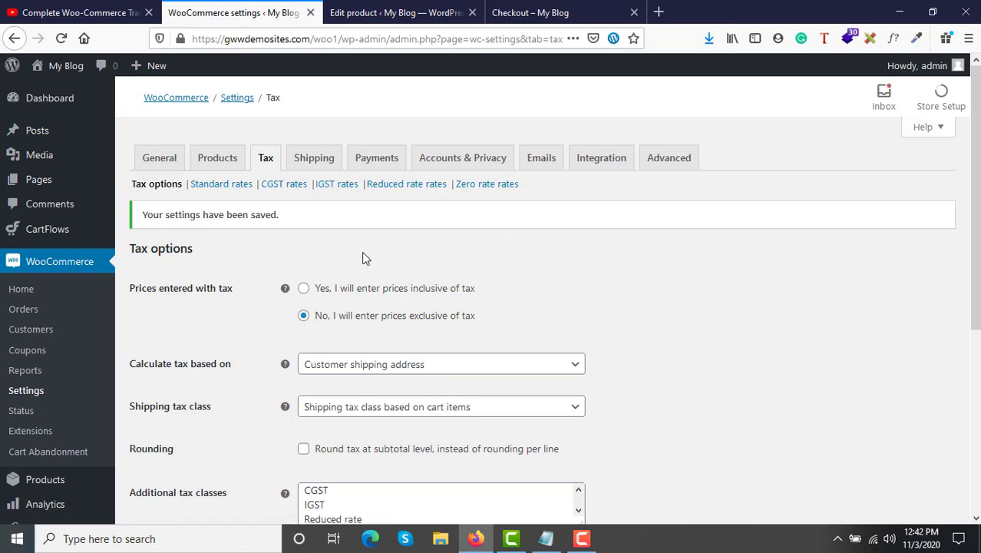
Remove CGST and IGST from the additional tax classes and save the tax options.
scroll(364, 258, down, 2)
scroll(365, 253, up, 2)
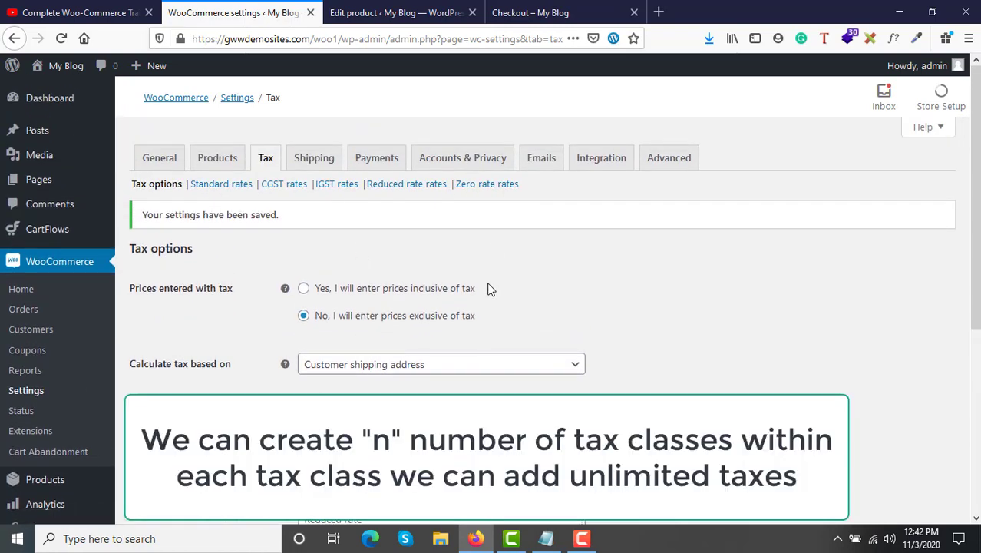
scroll(490, 289, down, 2)
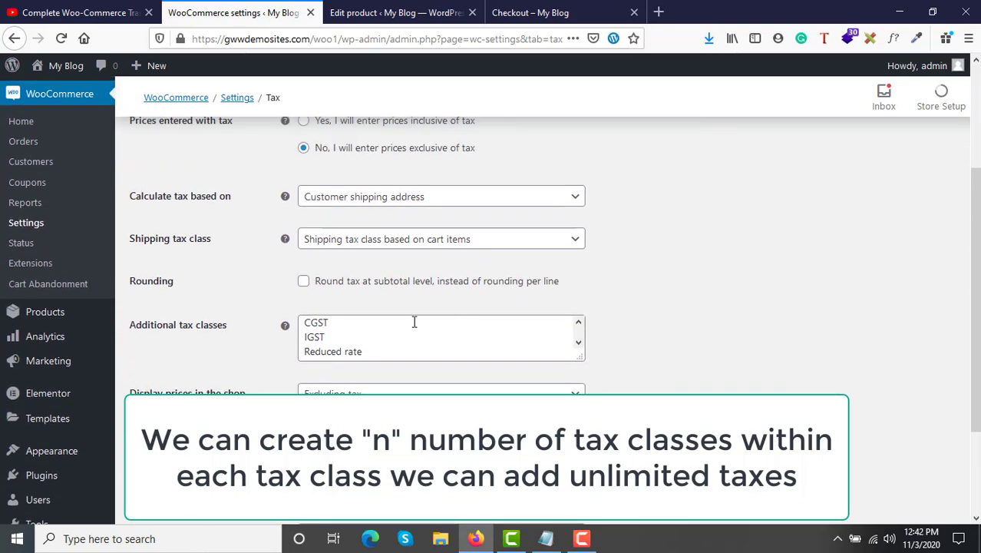
click(326, 338)
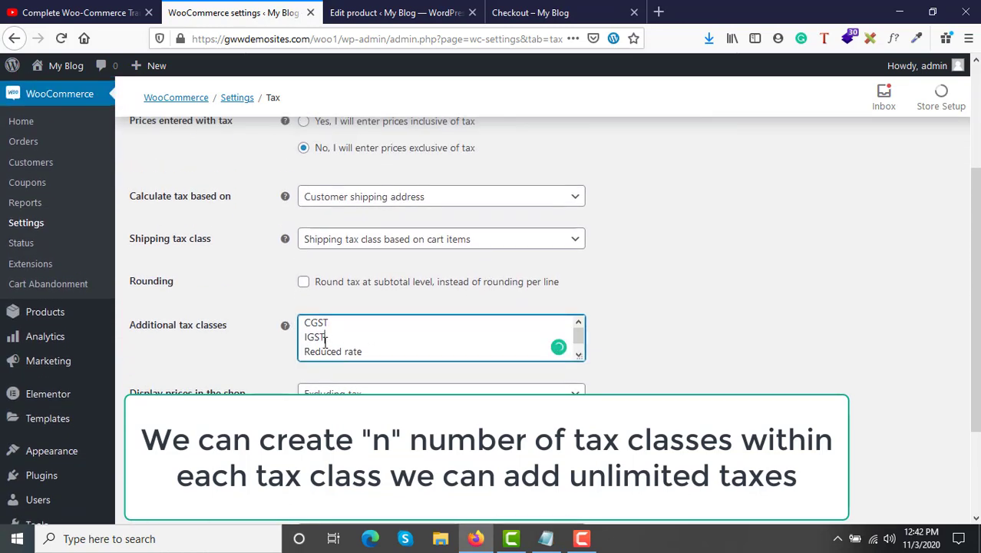
drag(325, 340, 301, 323)
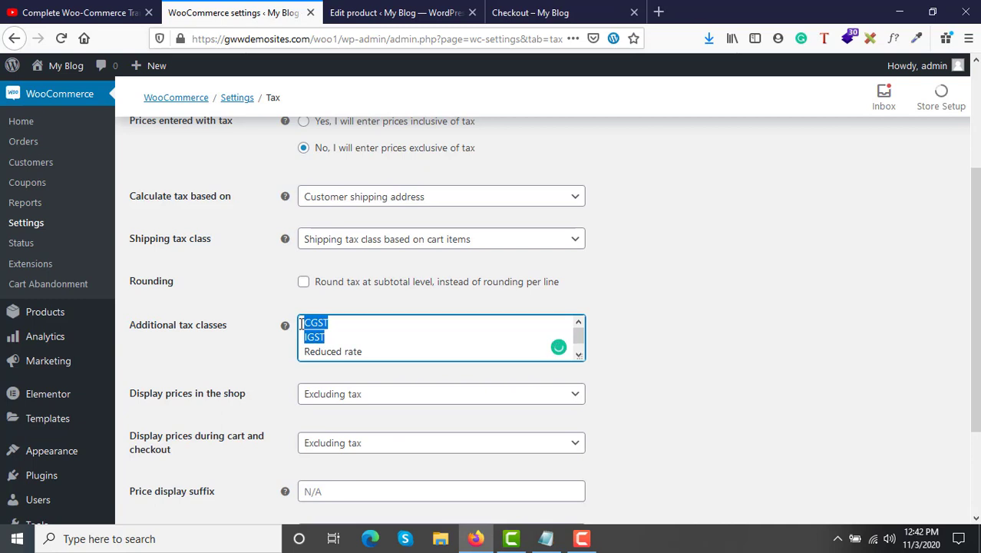
key(BackSpace)
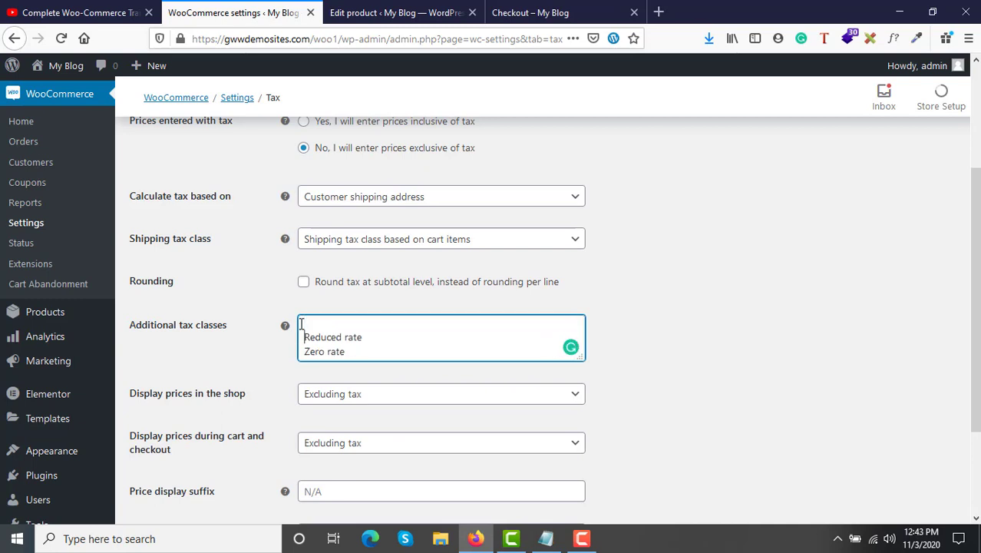
key(Delete)
mouse_move(251, 352)
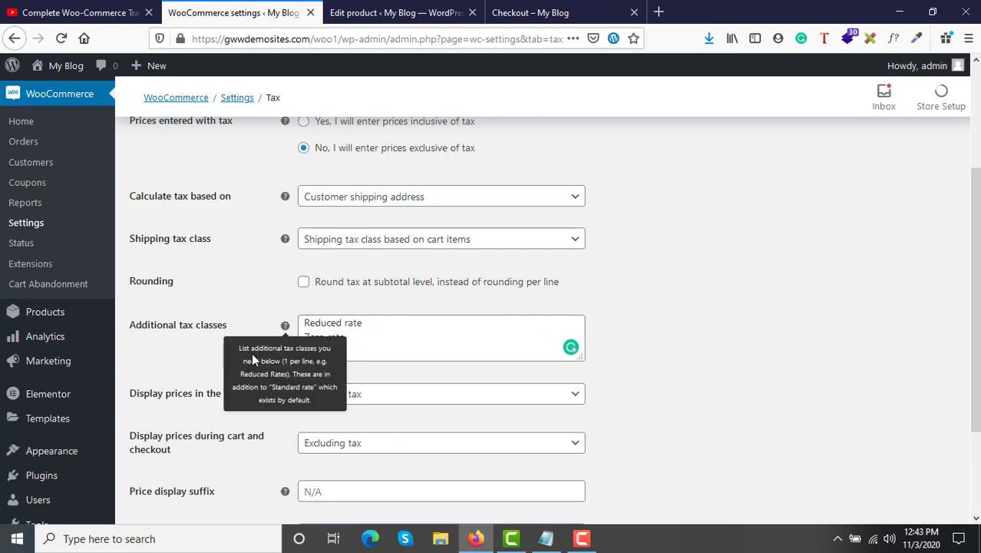
scroll(183, 355, down, 3)
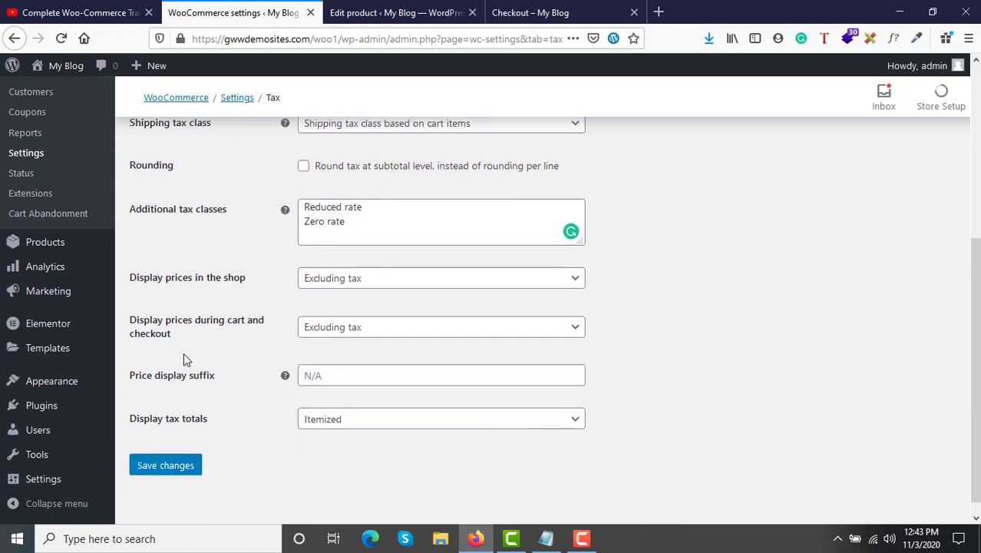
click(164, 473)
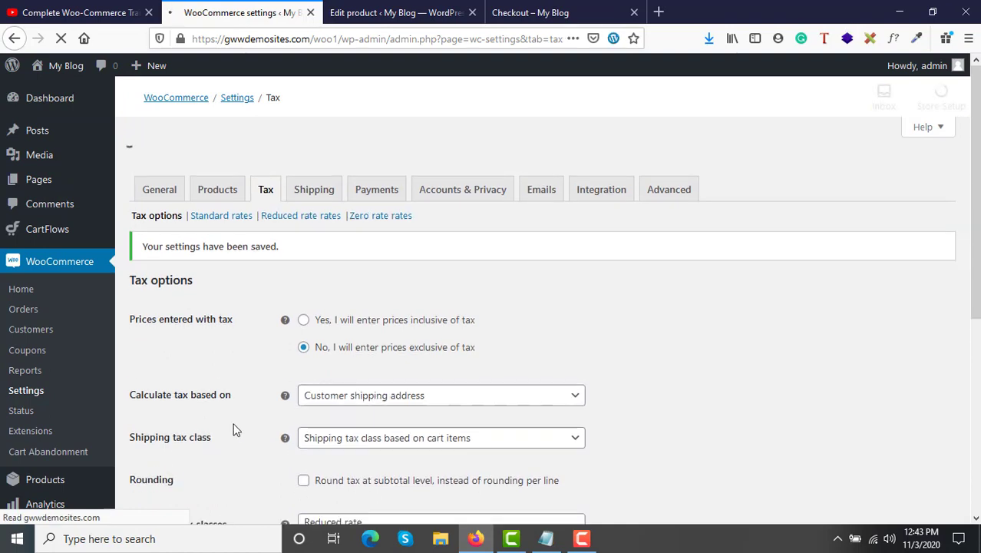
Review the Display prices in the shop choices, then visit the store's All Products page and examine the Fresh Orange Juice price.
scroll(402, 465, down, 4)
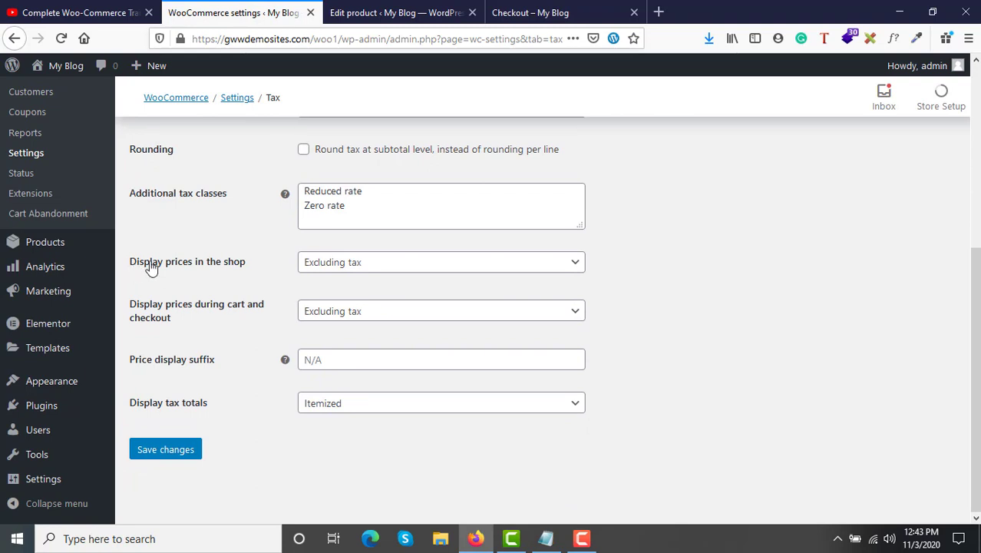
click(405, 272)
click(388, 11)
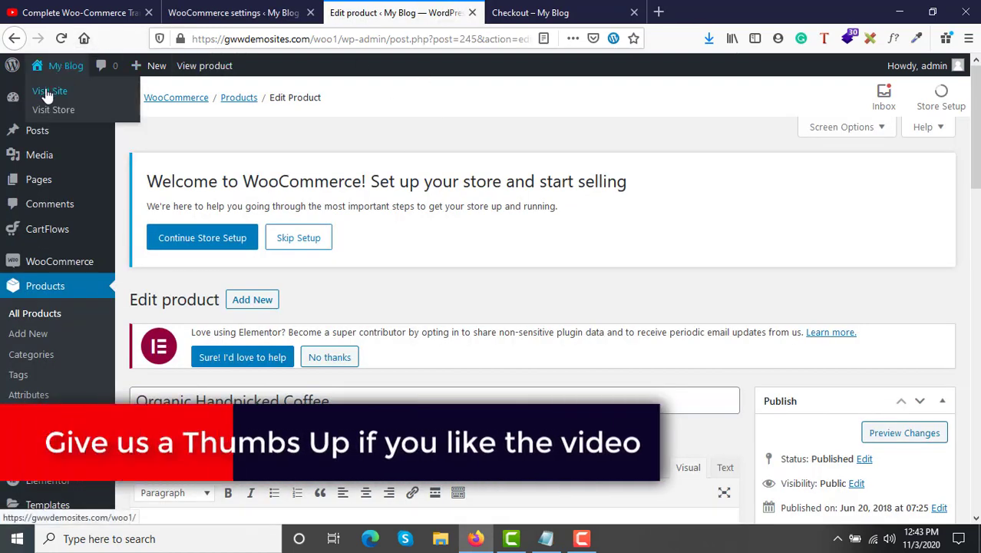
click(47, 92)
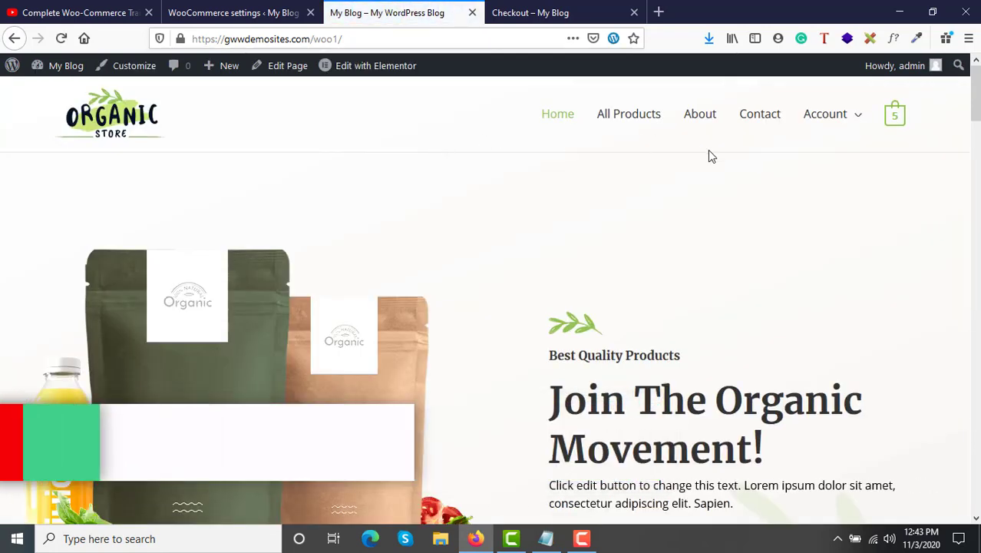
click(615, 123)
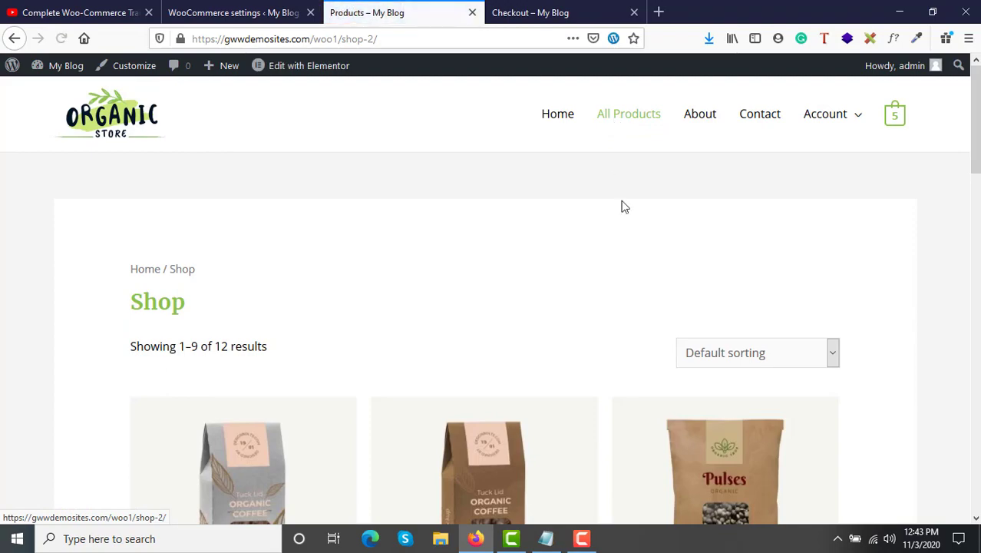
scroll(647, 317, down, 15)
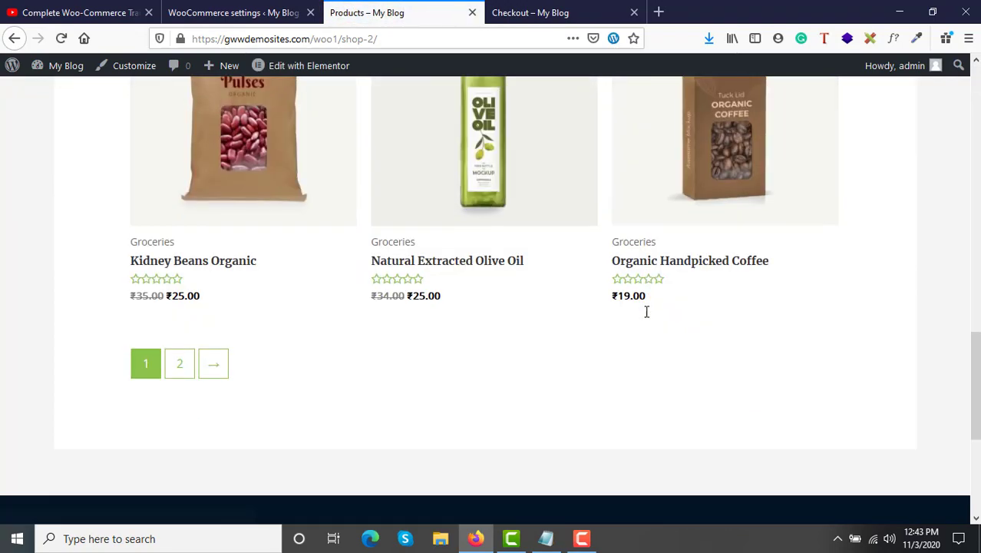
scroll(647, 317, up, 10)
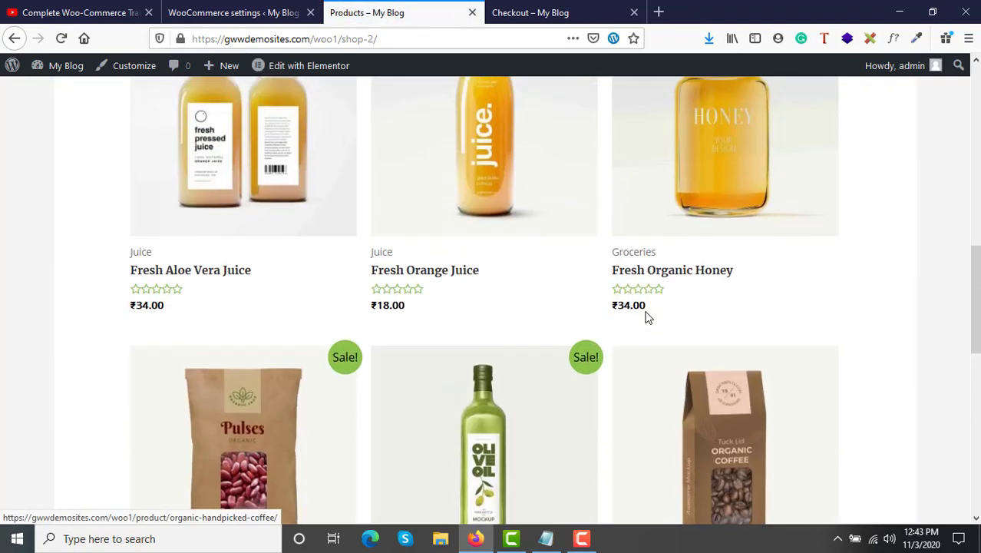
double_click(388, 305)
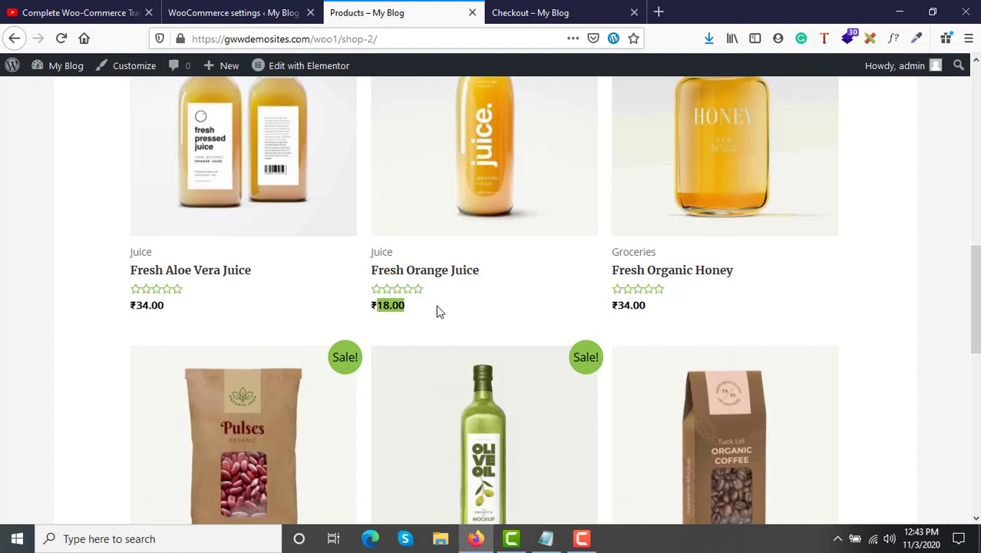
click(436, 309)
drag(374, 305, 423, 313)
Return to the Tax settings and choose Excluding tax for prices in the shop and during cart and checkout.
click(208, 6)
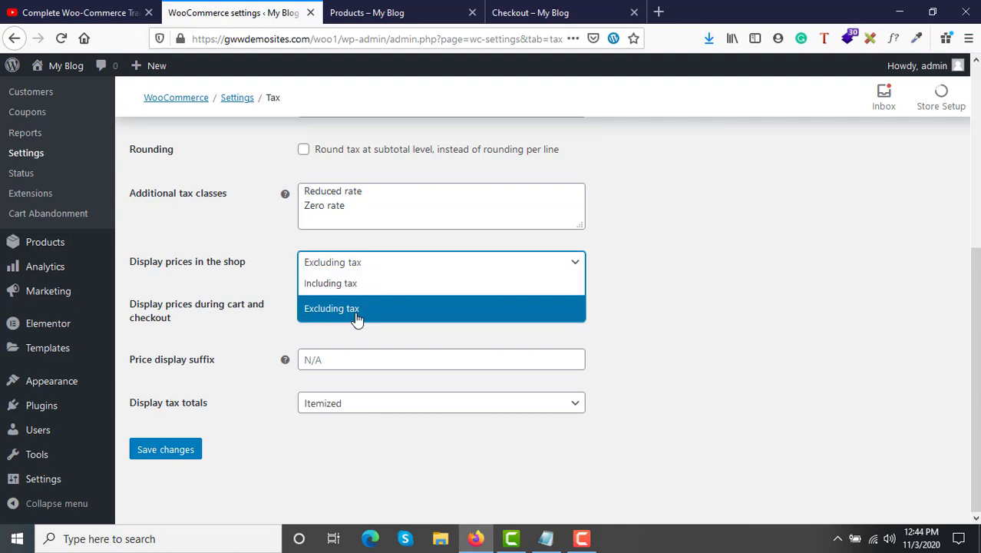
click(407, 307)
click(634, 293)
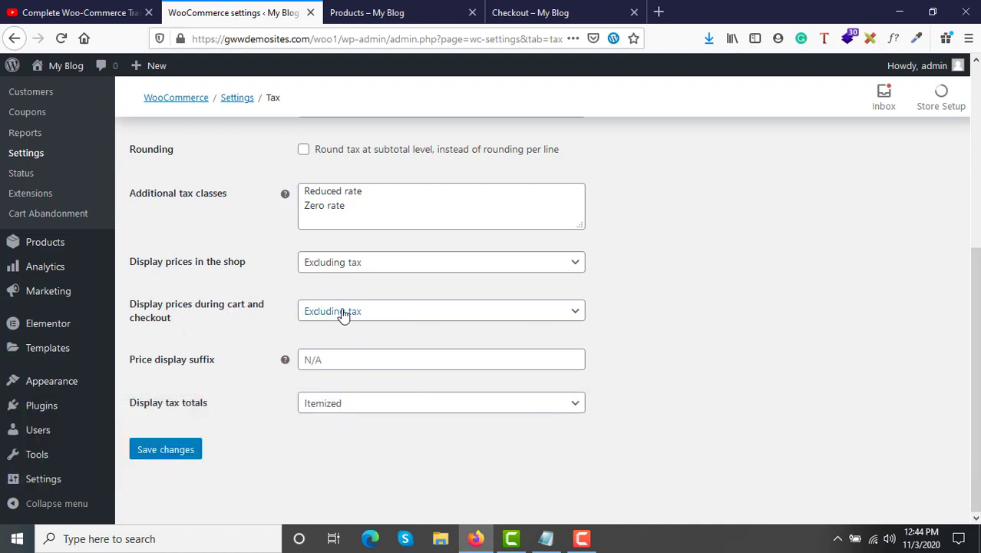
click(309, 311)
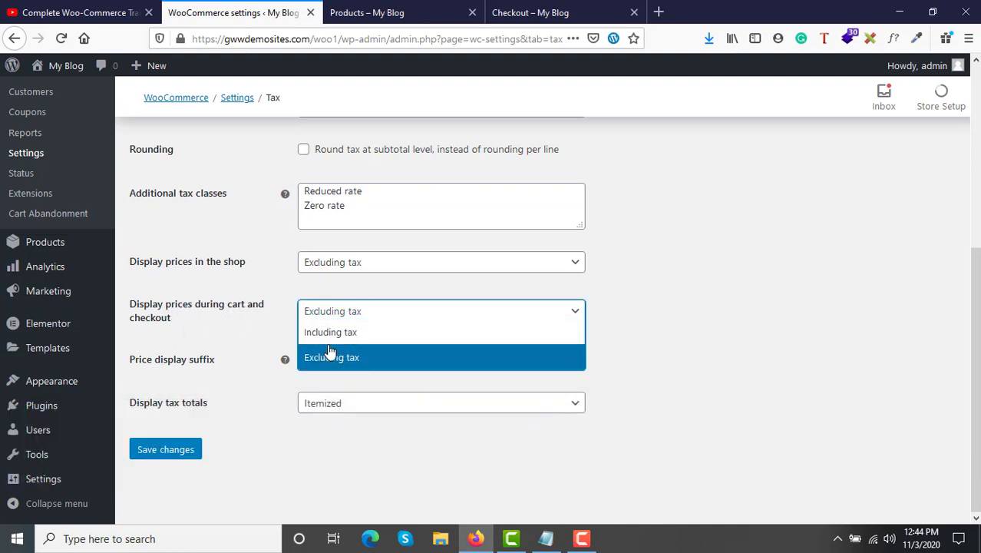
click(396, 364)
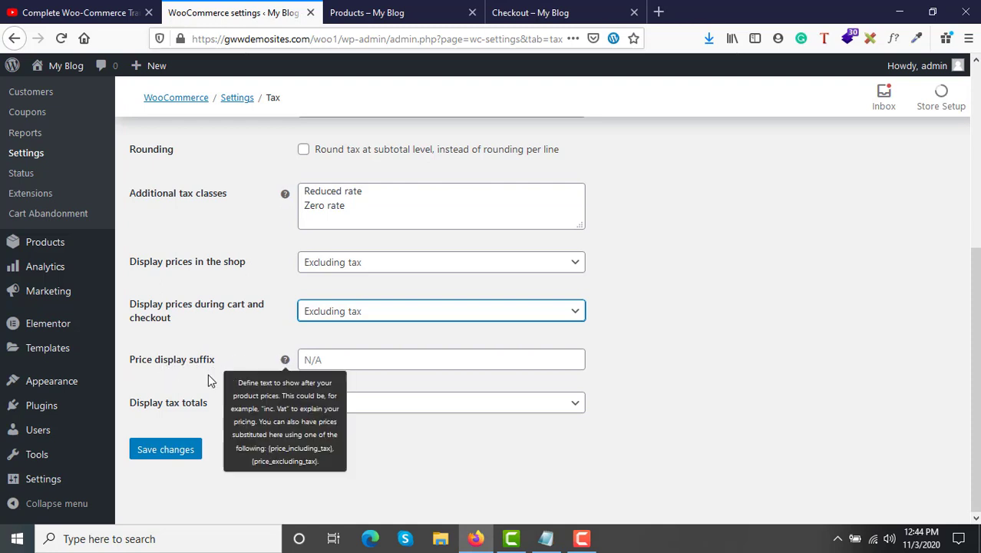
Read the Price display suffix help and examine where the suffix would follow the Fresh Orange Juice price on the shop page.
mouse_move(286, 362)
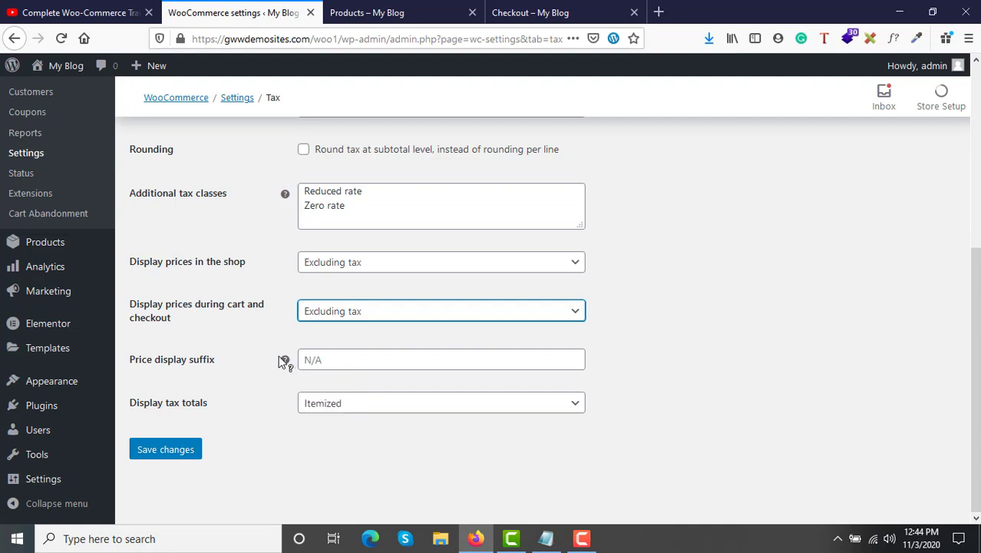
click(221, 335)
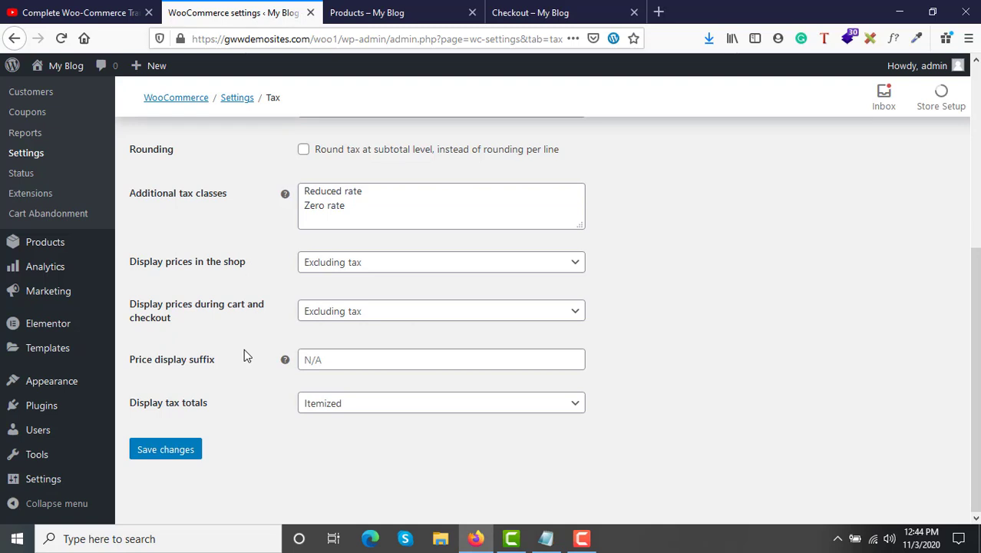
click(357, 10)
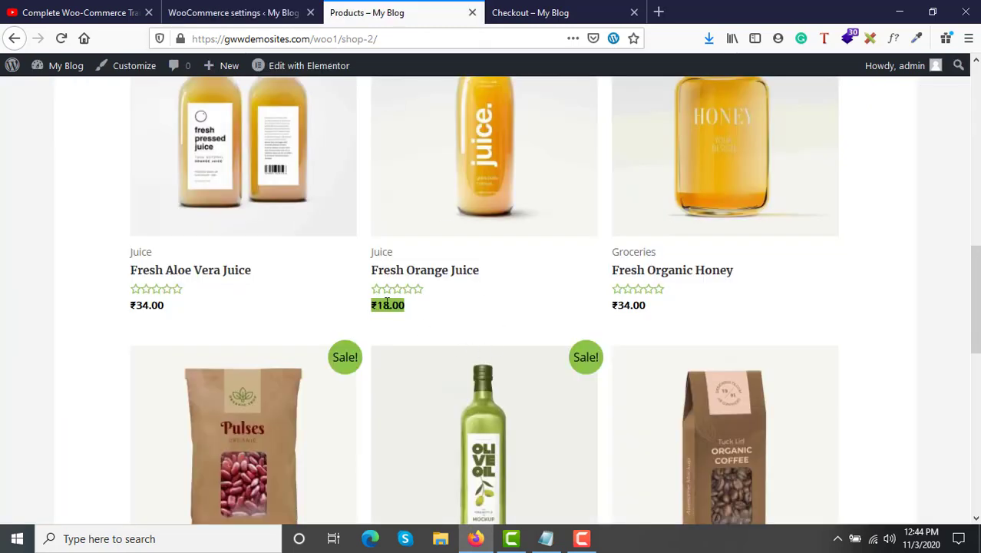
click(422, 310)
drag(376, 307, 406, 307)
click(406, 307)
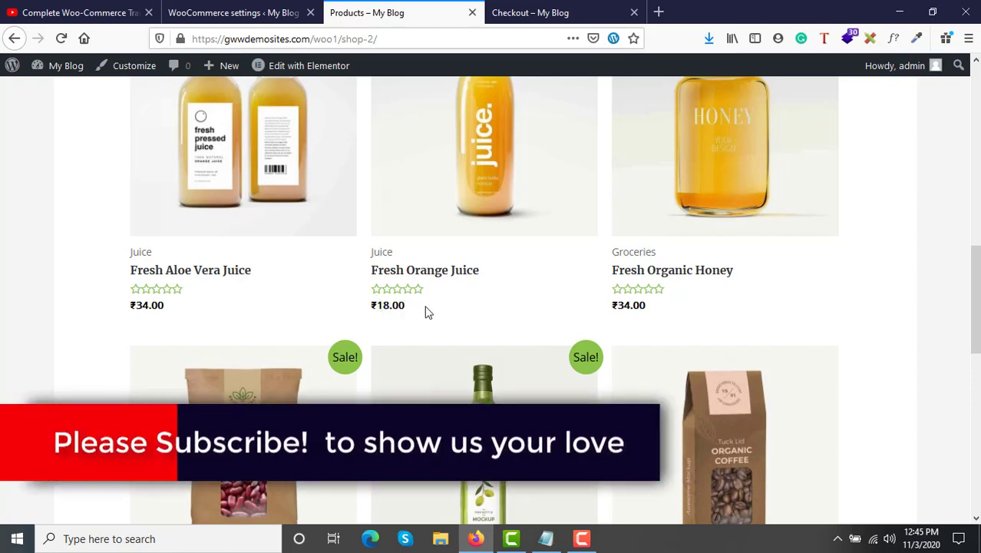
click(263, 10)
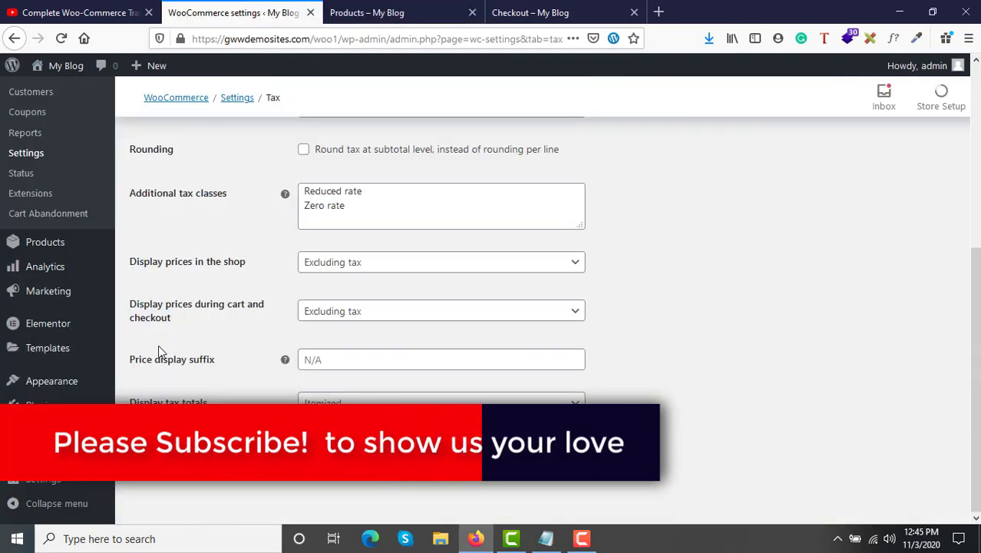
click(366, 12)
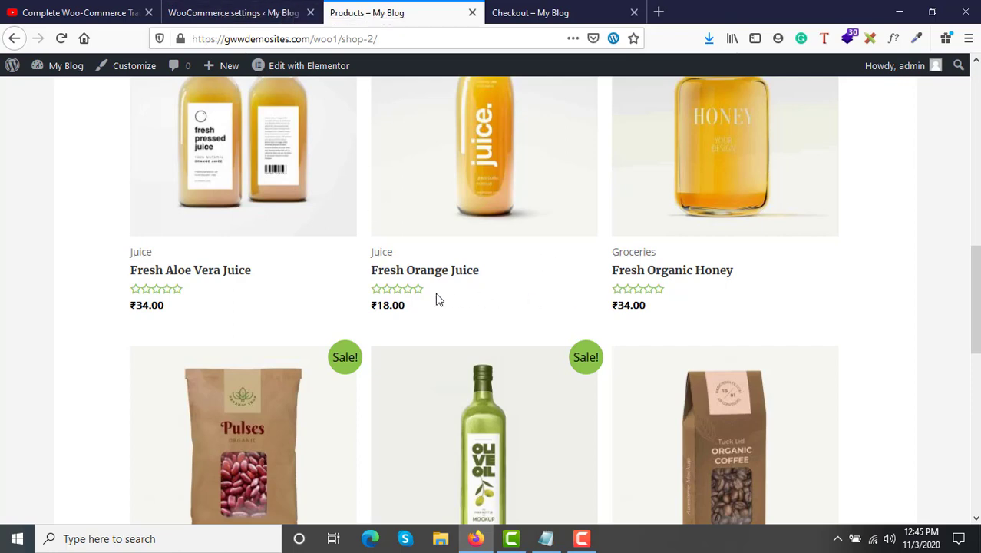
Return to the Tax settings, review the Display tax totals choices, select Itemized and save the tax options.
click(244, 10)
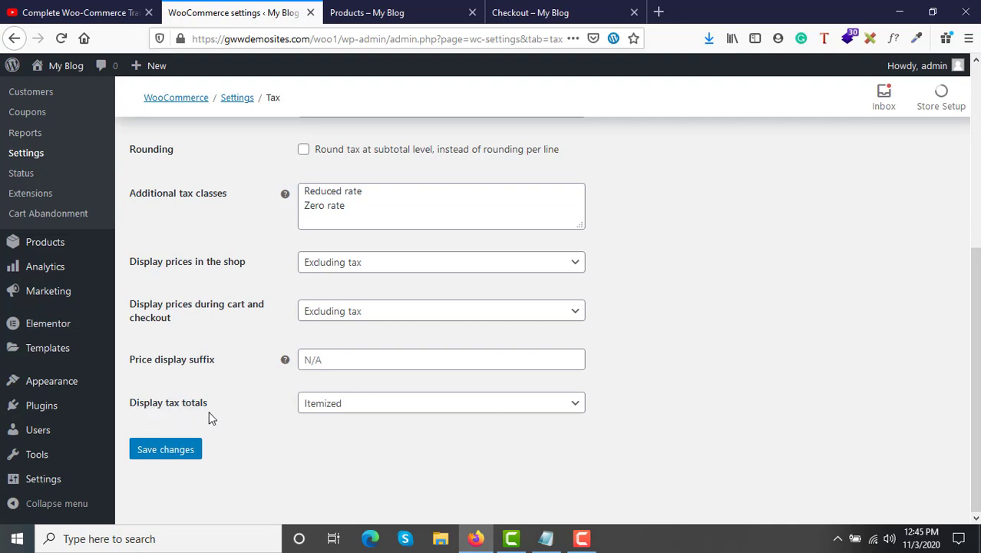
click(363, 409)
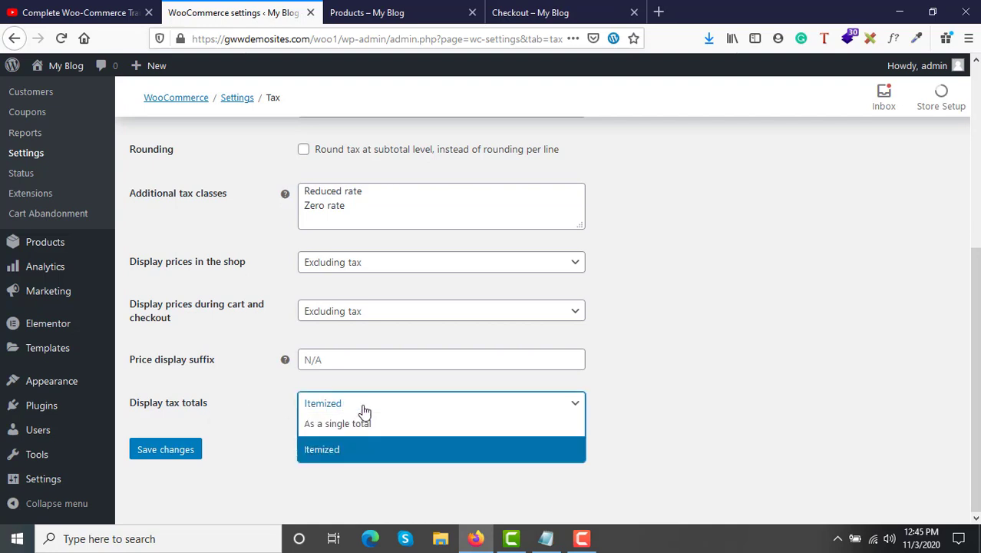
click(358, 453)
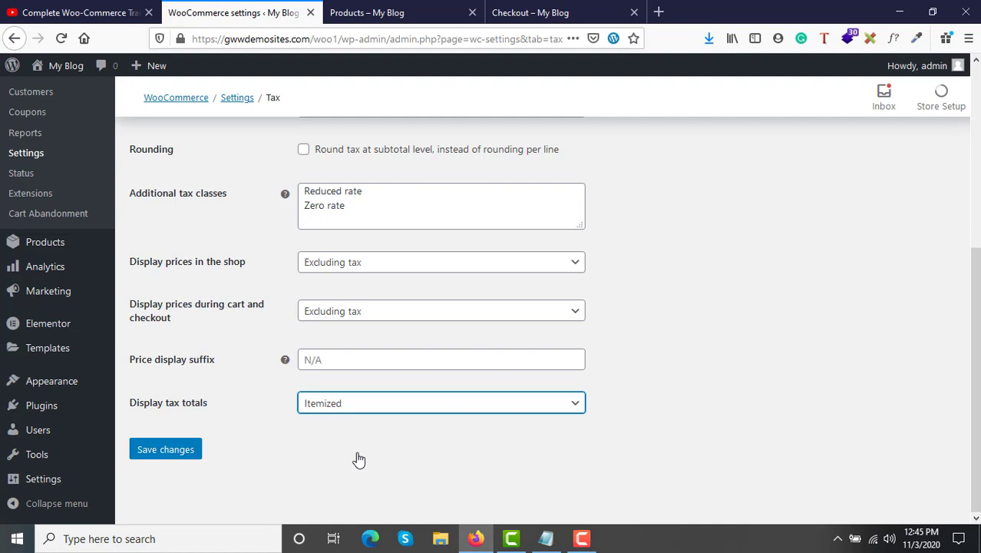
click(391, 406)
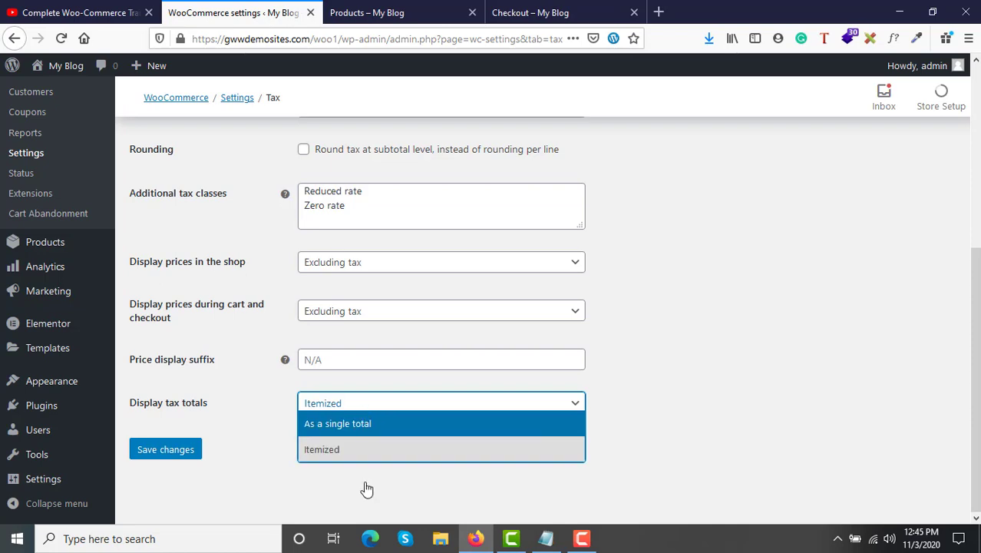
click(266, 442)
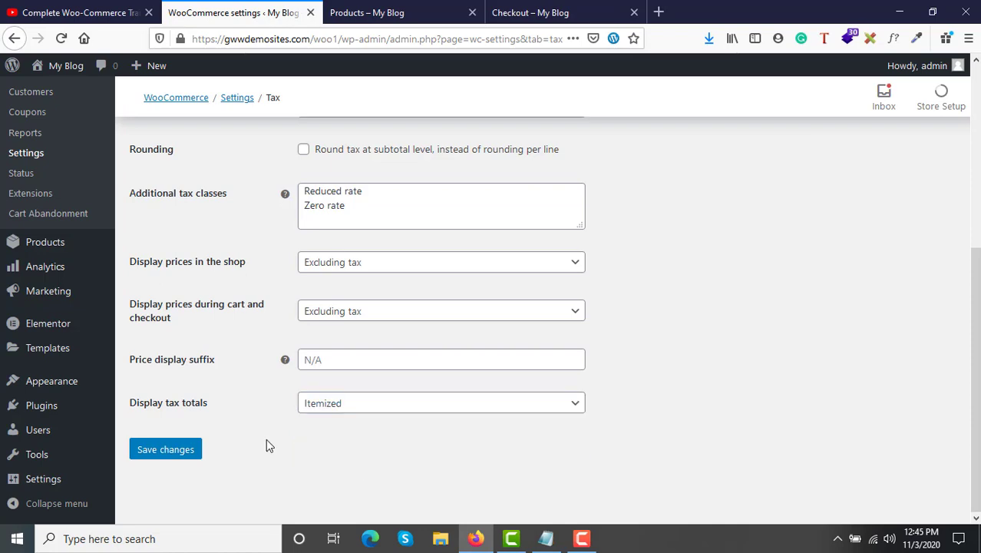
click(197, 453)
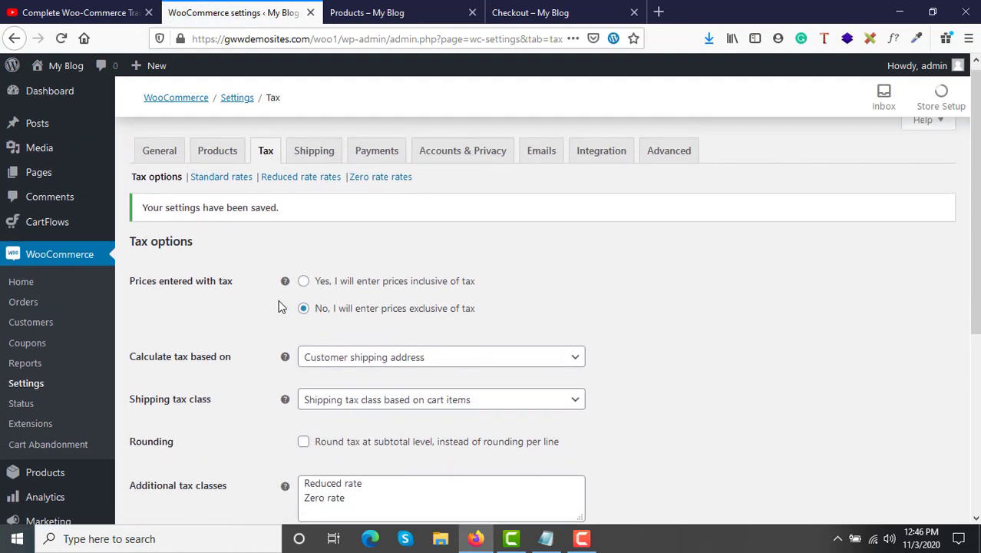
Review the Standard, Reduced rate and Zero rate tax tables and return to the Standard rates.
click(205, 188)
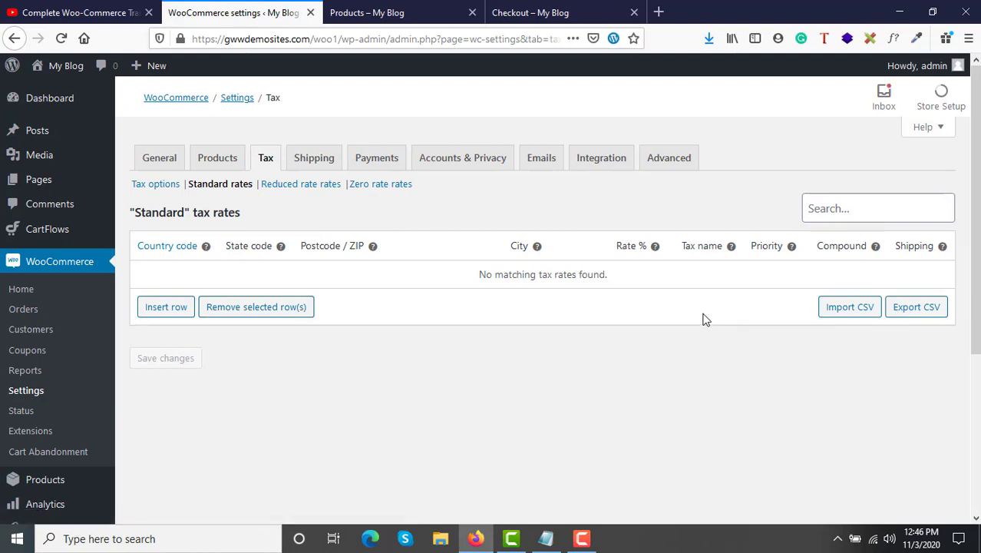
click(282, 187)
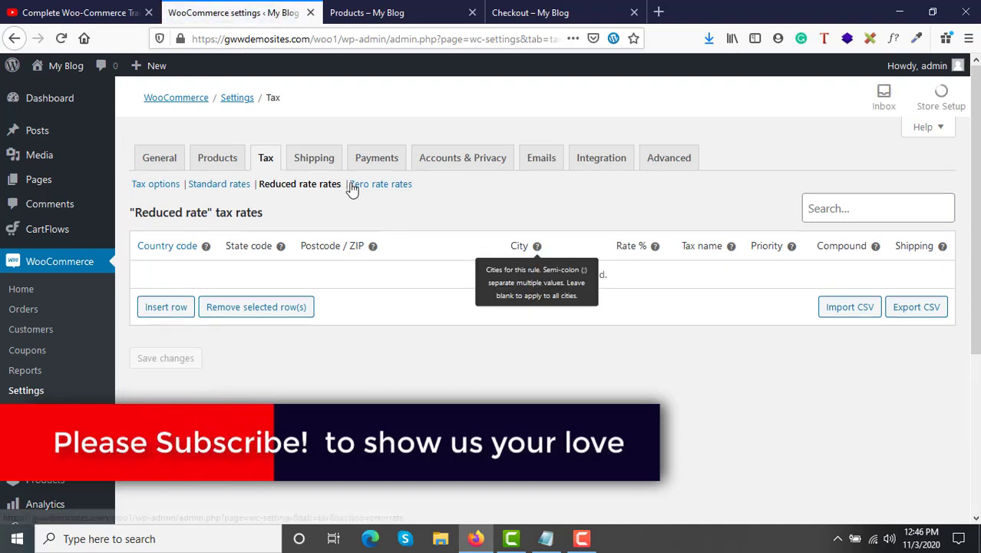
click(377, 185)
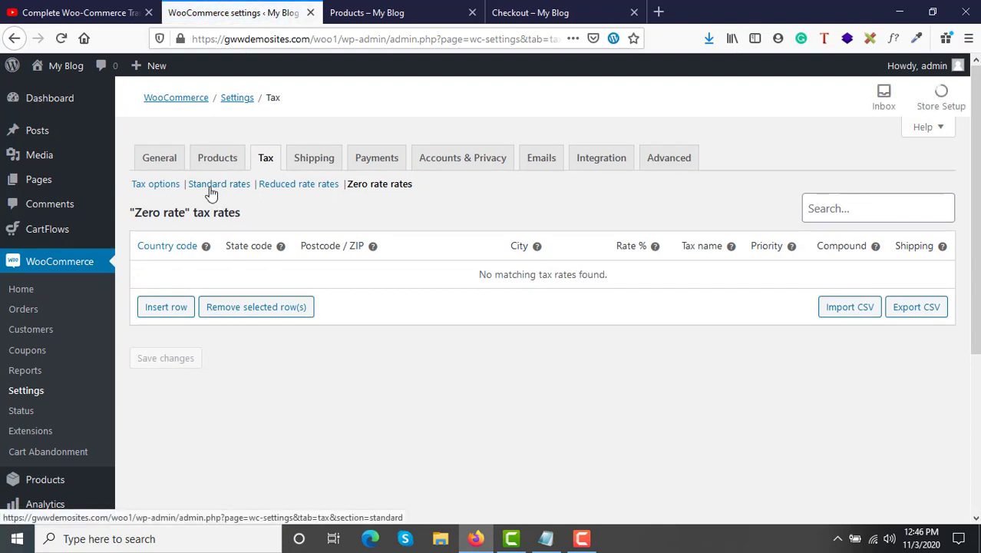
click(211, 192)
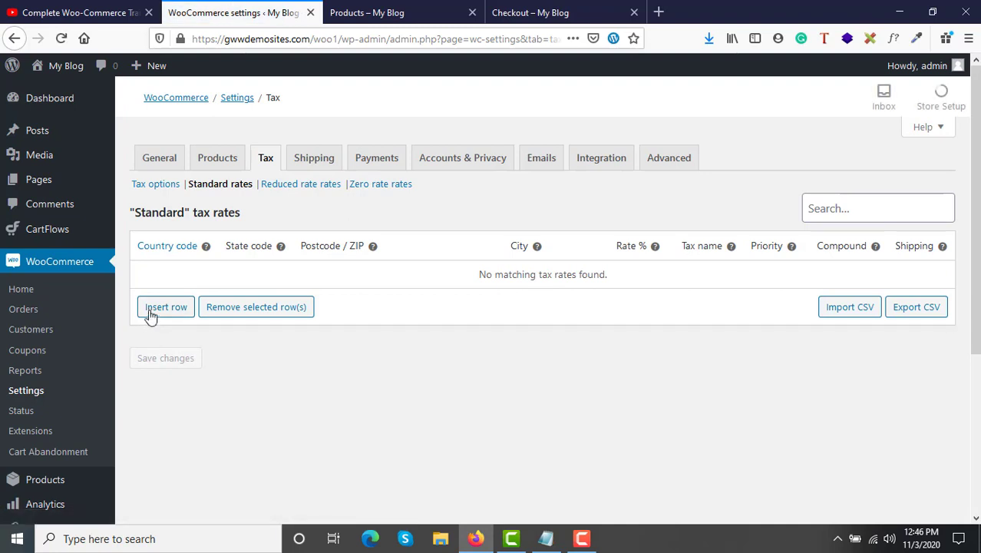
Insert a row in the Standard tax rates and set its country code to IN.
click(167, 307)
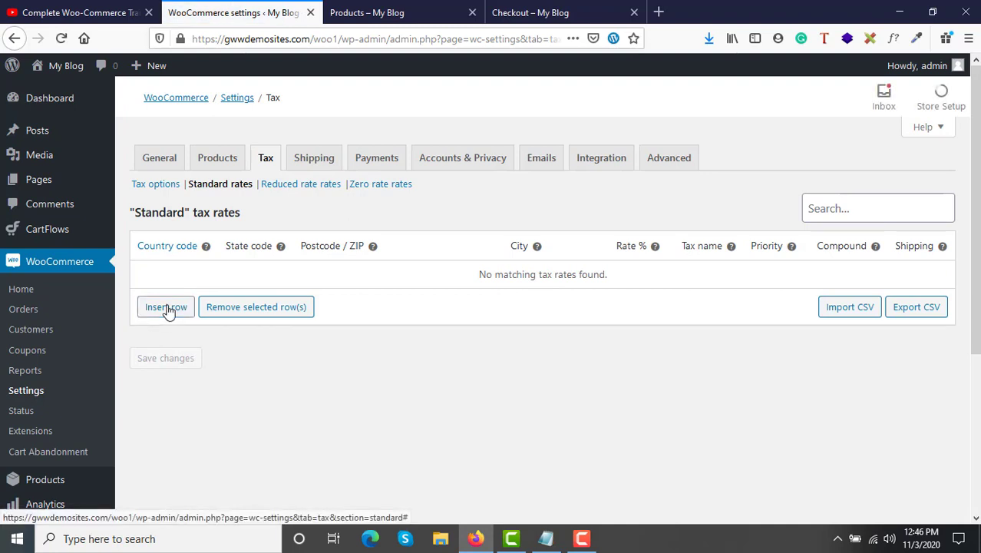
click(152, 269)
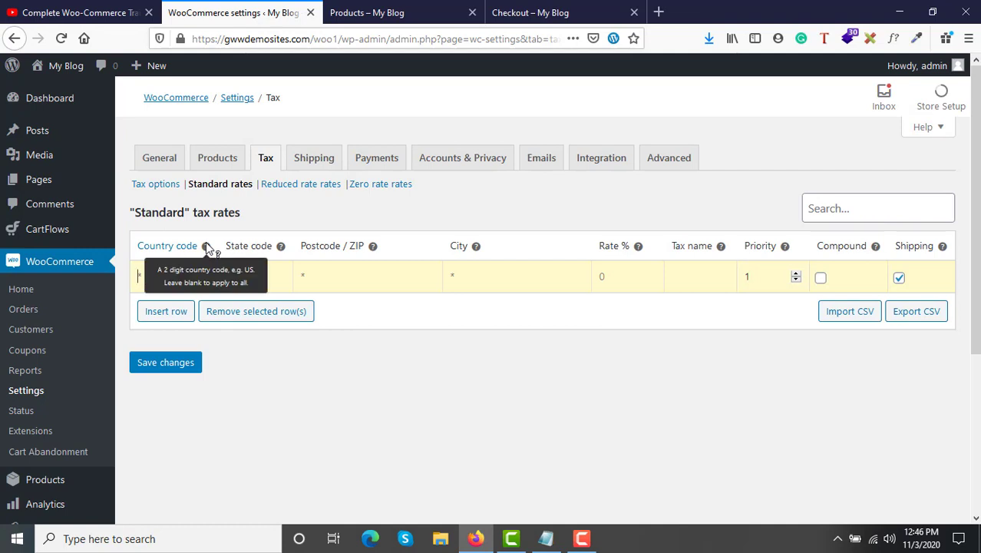
text(IND)
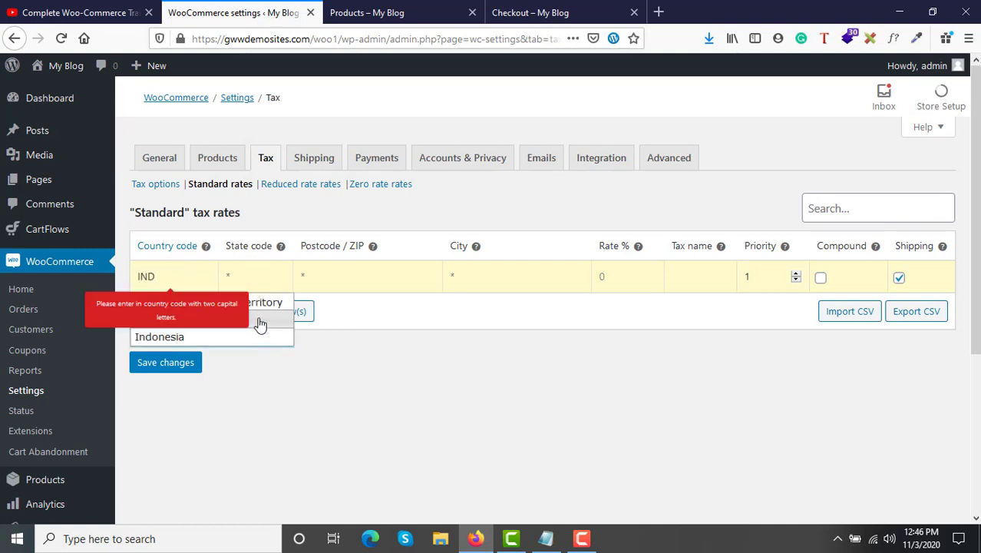
key(BackSpace)
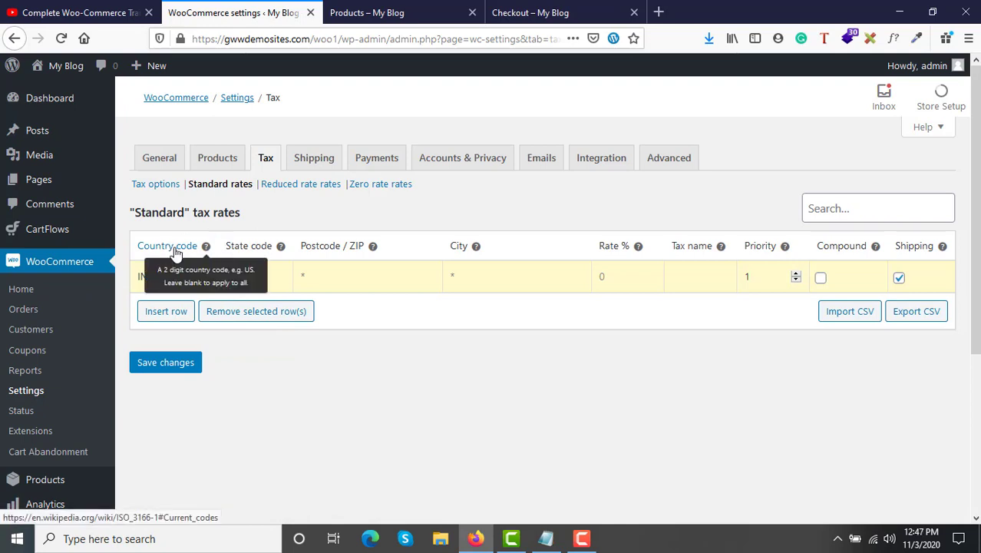
Look up India's Alpha-2 code in the linked ISO 3166-1 country code list and return to the Standard tax rates.
click(176, 250)
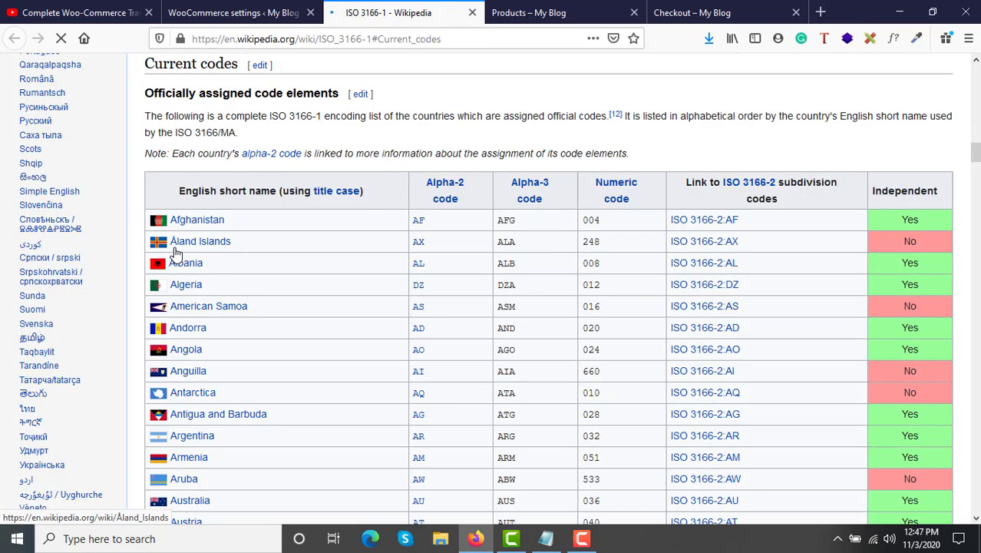
scroll(675, 346, down, 10)
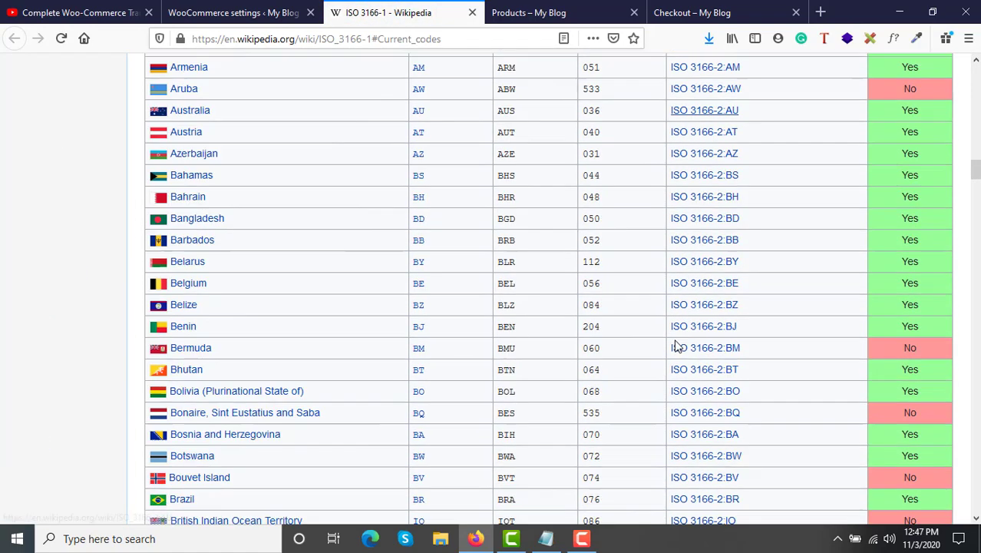
scroll(676, 345, down, 5)
scroll(675, 346, up, 10)
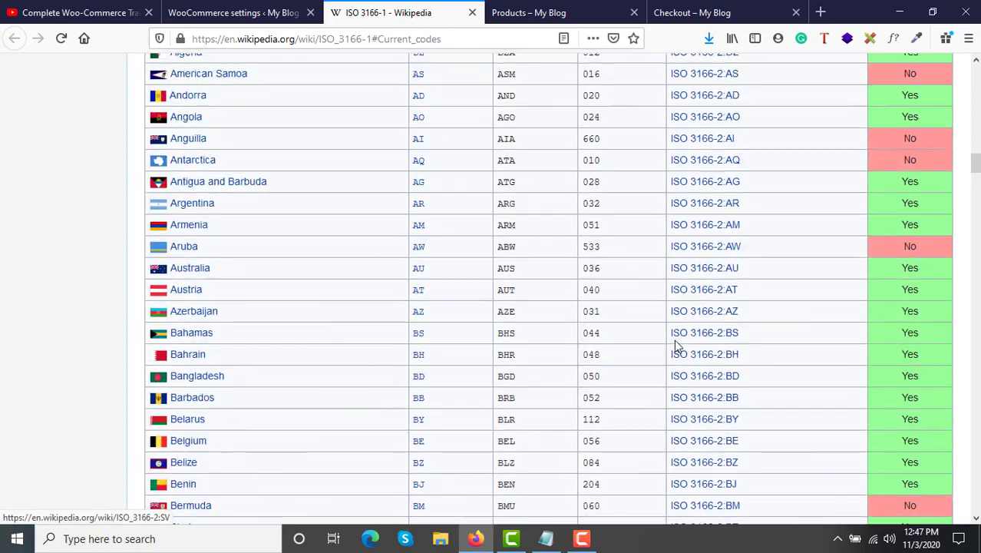
scroll(675, 346, down, 15)
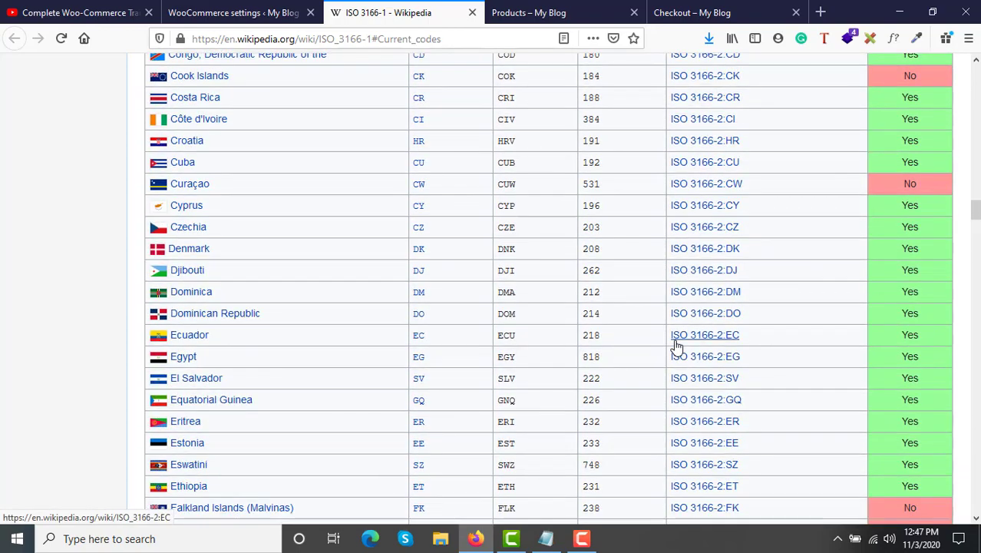
scroll(675, 345, down, 15)
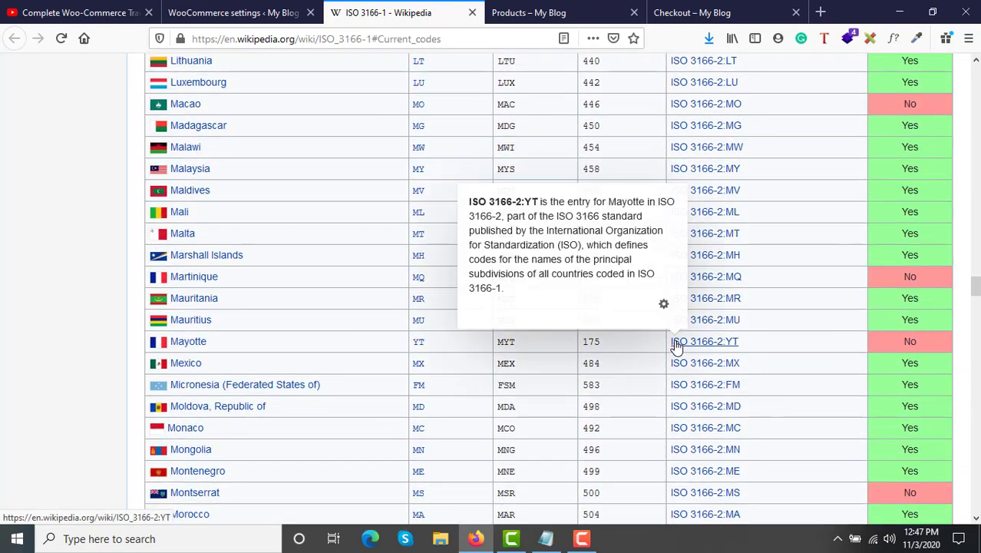
scroll(675, 345, down, 15)
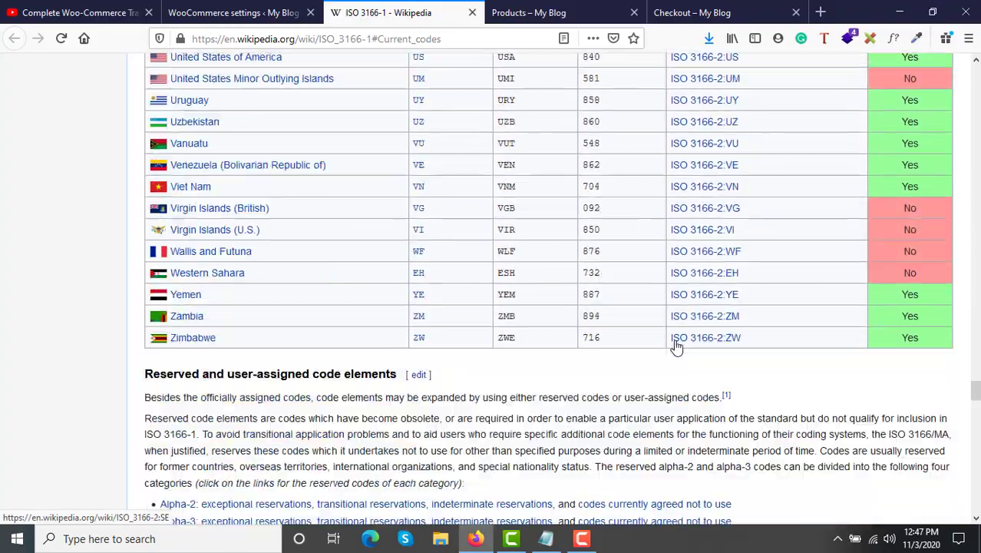
scroll(675, 340, up, 10)
scroll(675, 345, down, 6)
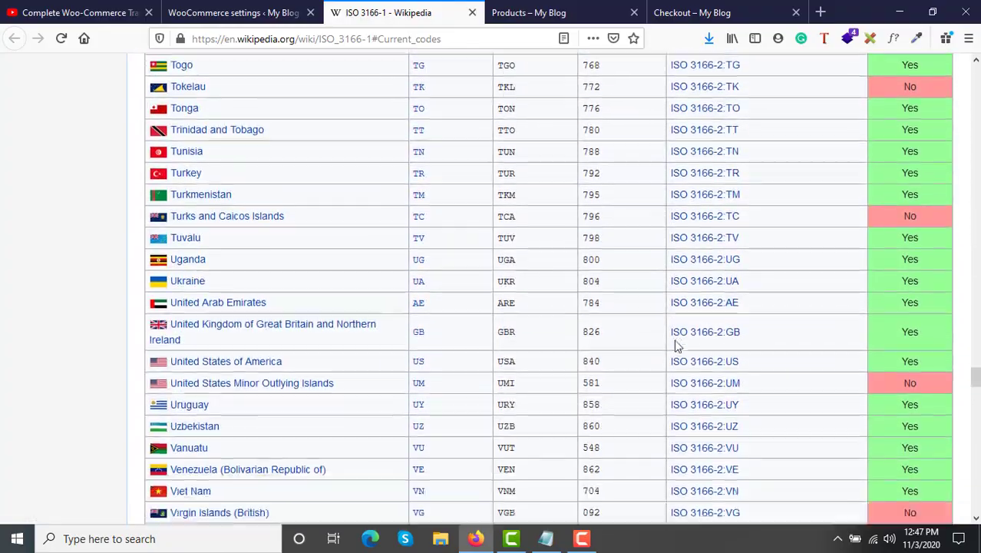
scroll(676, 345, down, 4)
scroll(675, 345, up, 12)
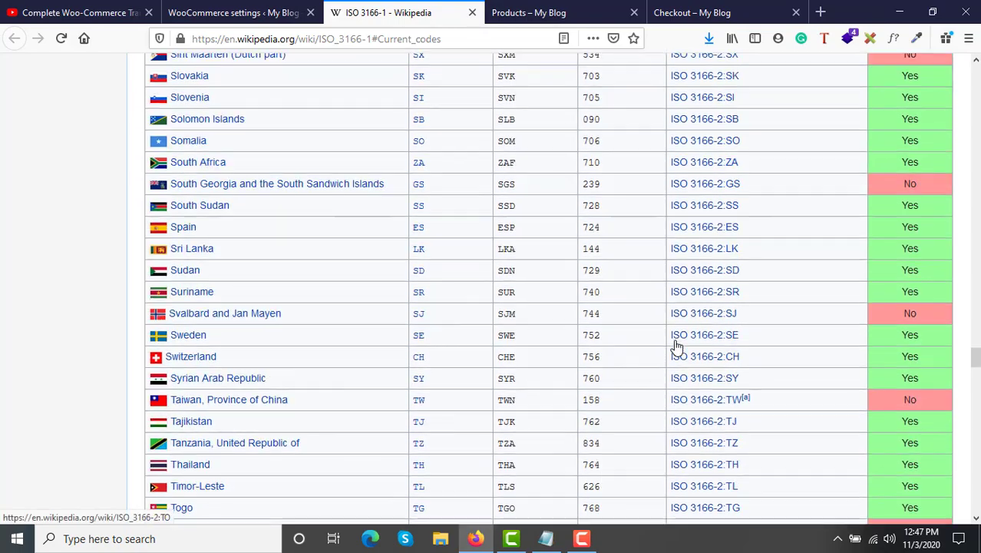
scroll(676, 346, up, 10)
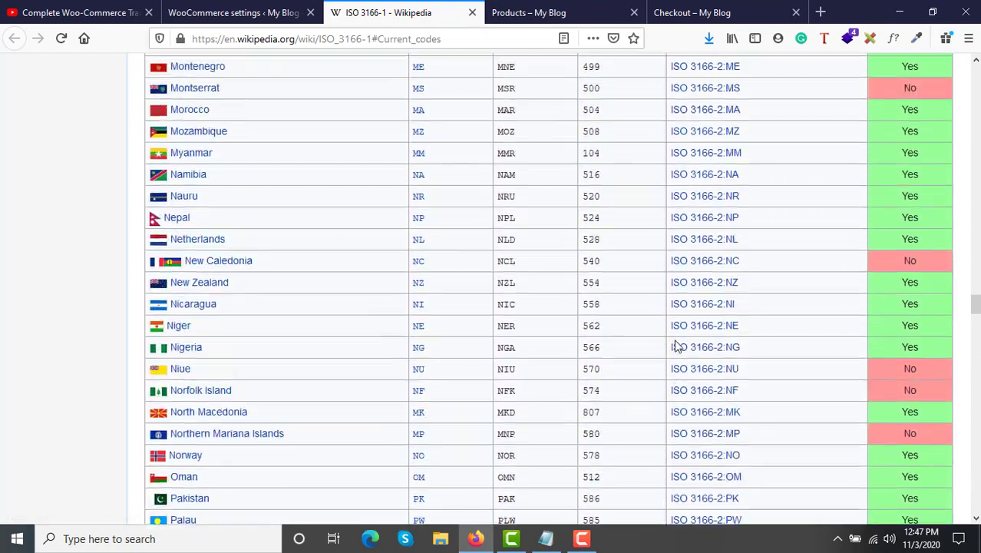
scroll(675, 346, up, 9)
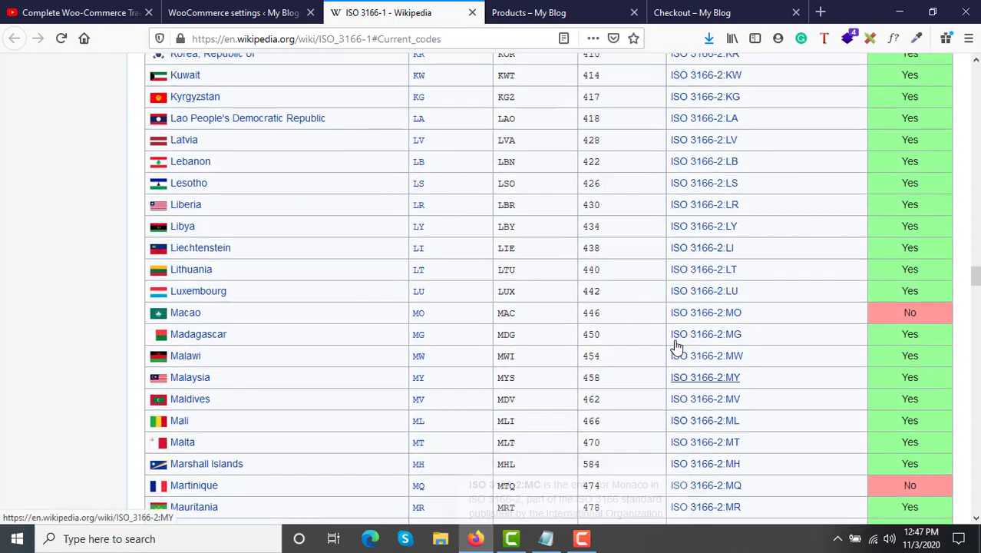
scroll(675, 346, up, 9)
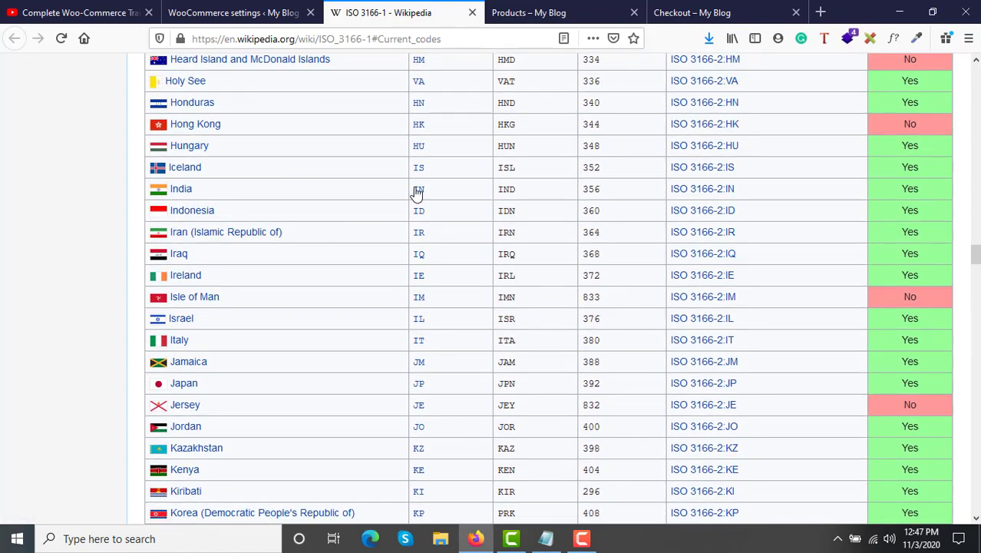
click(230, 12)
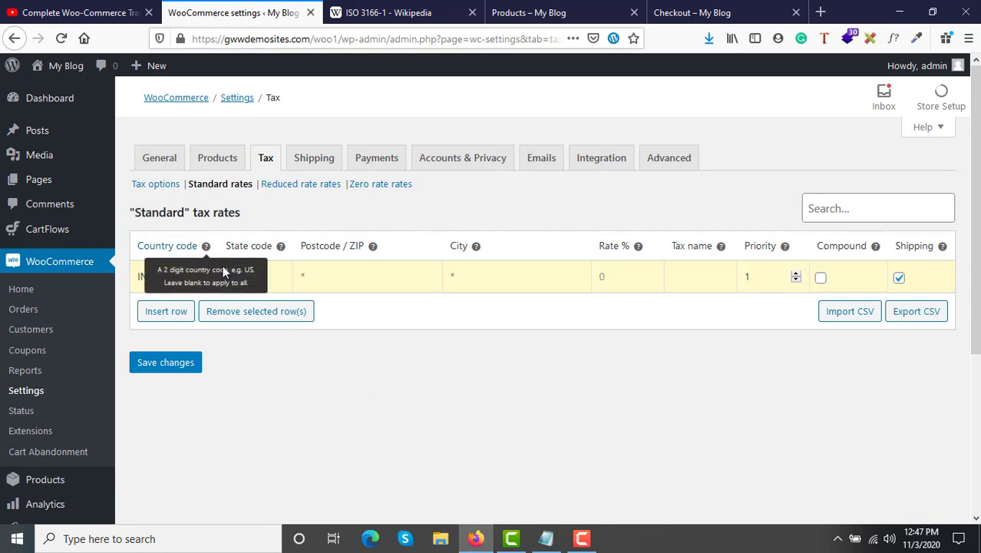
Set the state code of the IN row to TS and read the Postcode / ZIP help.
click(253, 277)
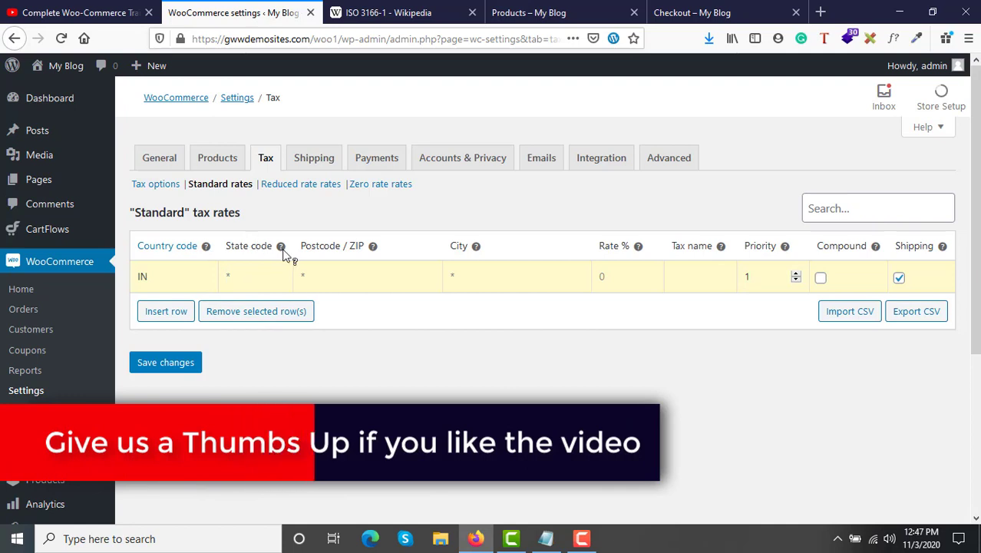
mouse_move(280, 247)
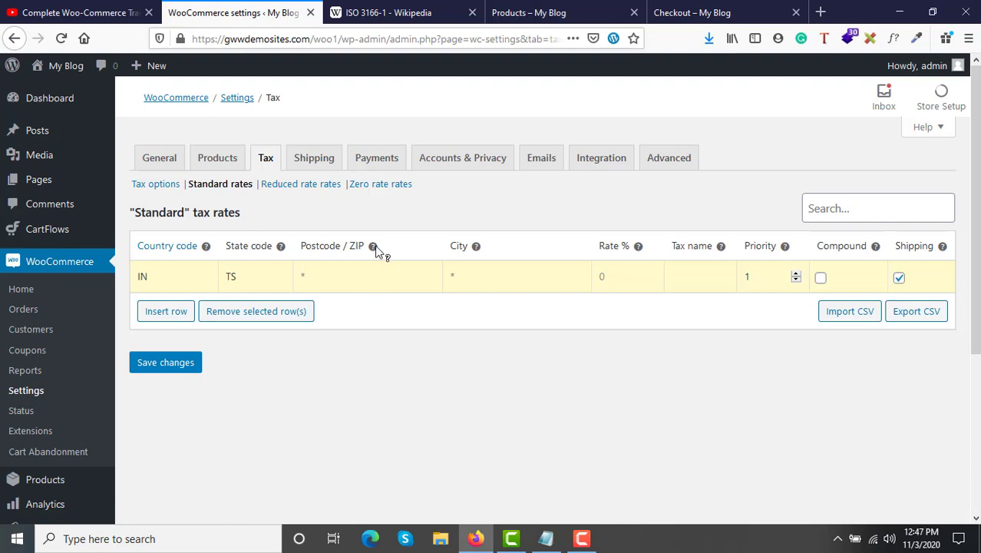
mouse_move(374, 253)
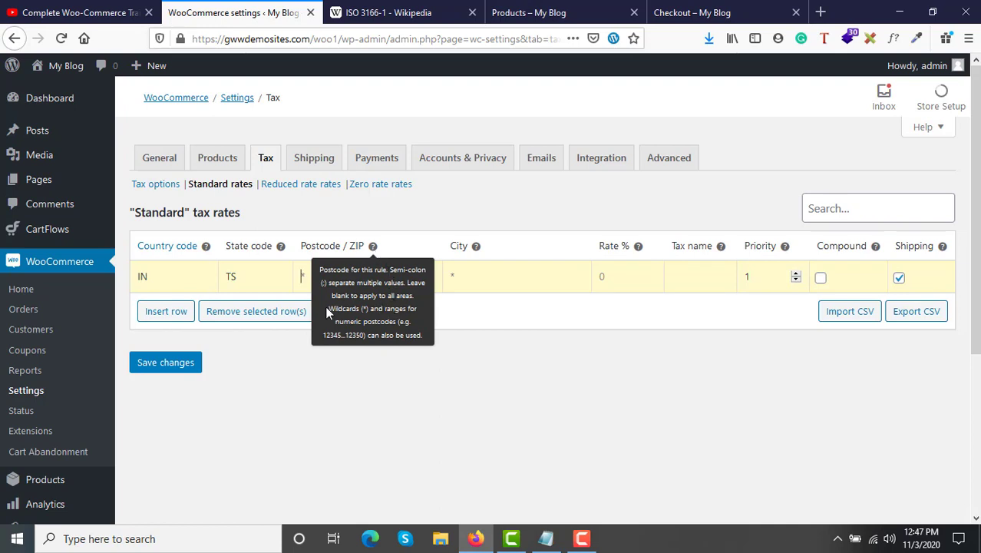
drag(327, 307, 366, 308)
click(366, 308)
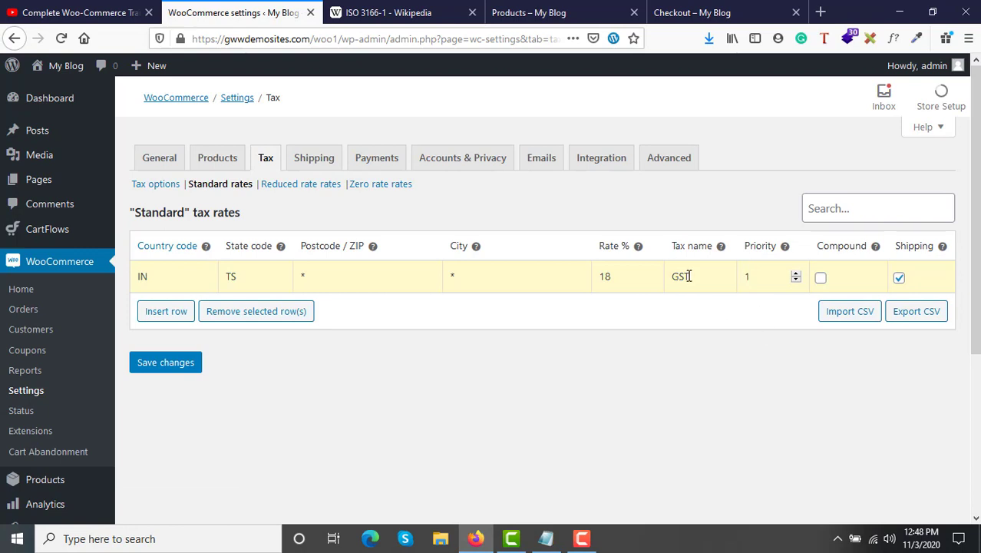
Set the IN row's rate to 18% and its tax name to GST, and save the tax rates.
drag(689, 277, 668, 274)
click(172, 372)
click(172, 373)
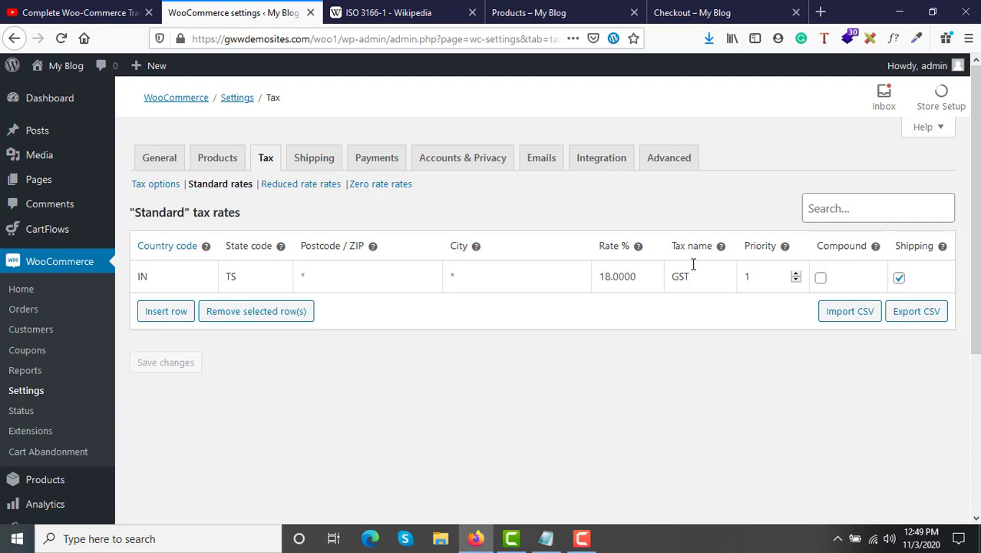
Clear the state code of the IN row so the rate applies to all states, and save the tax rates.
click(236, 282)
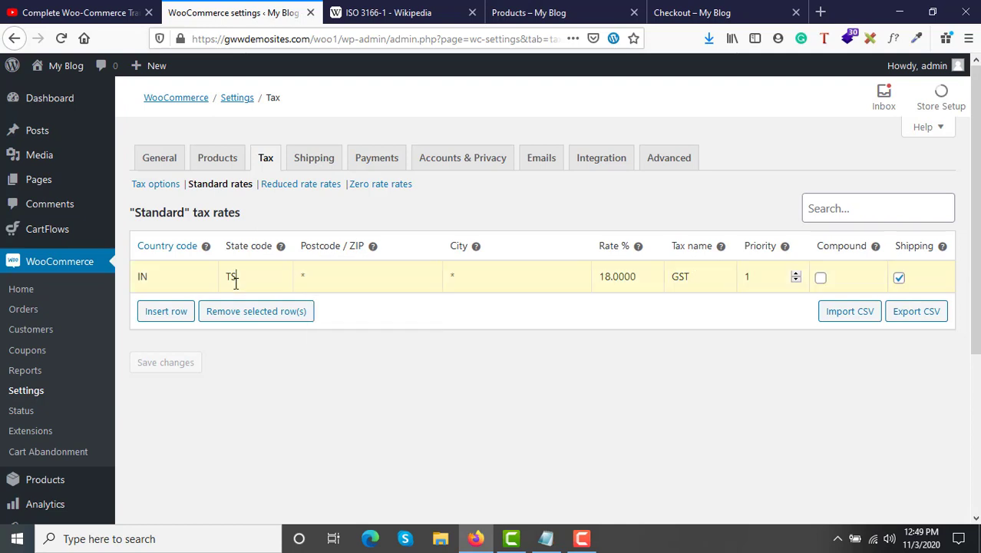
mouse_move(282, 248)
drag(241, 287, 205, 273)
key(BackSpace)
click(306, 281)
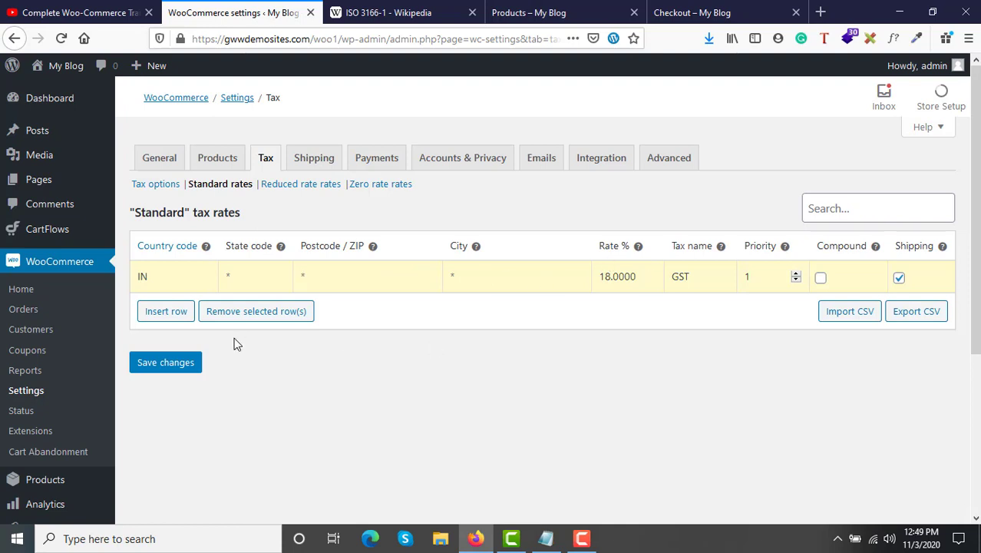
click(163, 362)
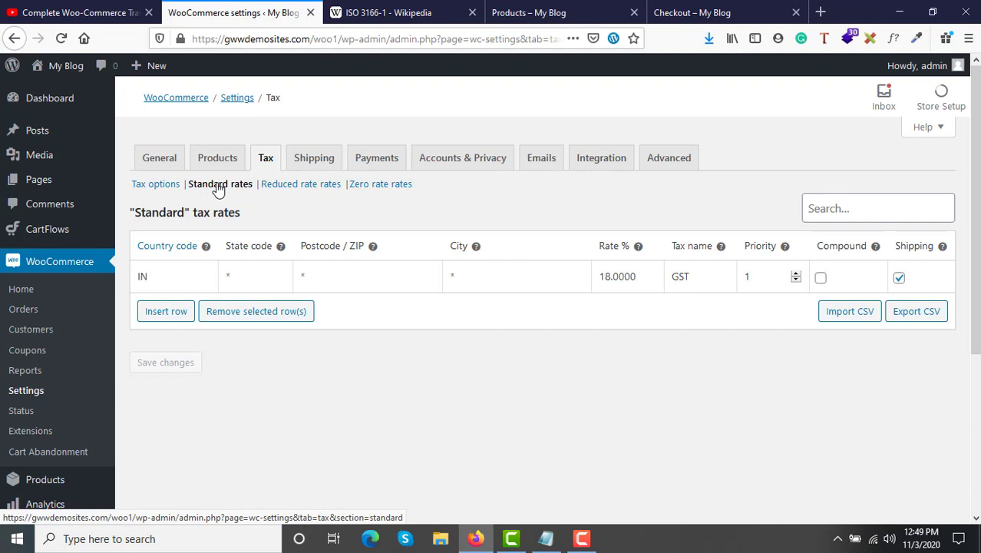
Highlight the tax name GST in the IN row of the Standard rates.
click(692, 285)
text(GST)
double_click(678, 277)
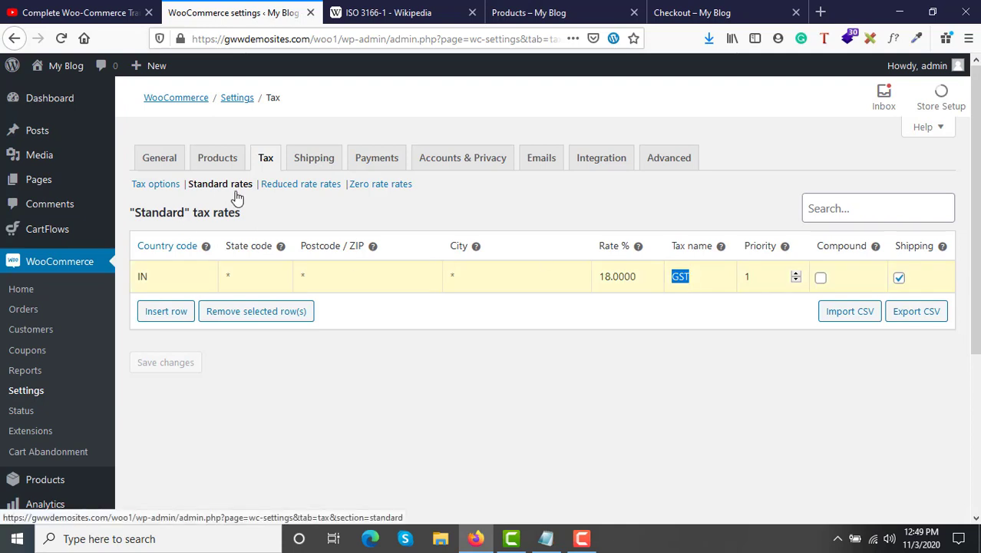
Close the ISO 3166-1 Wikipedia page and the store's Products and Checkout pages.
click(472, 12)
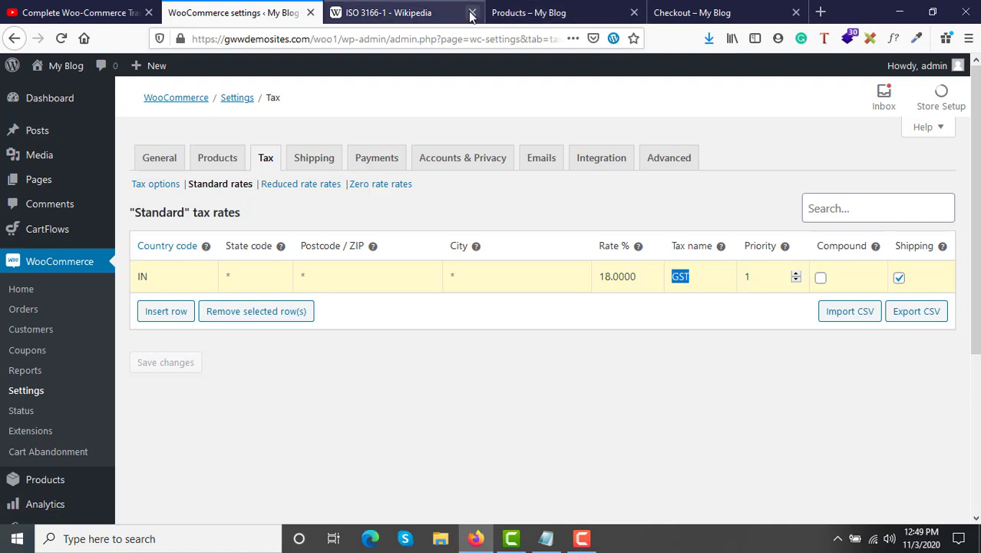
click(472, 12)
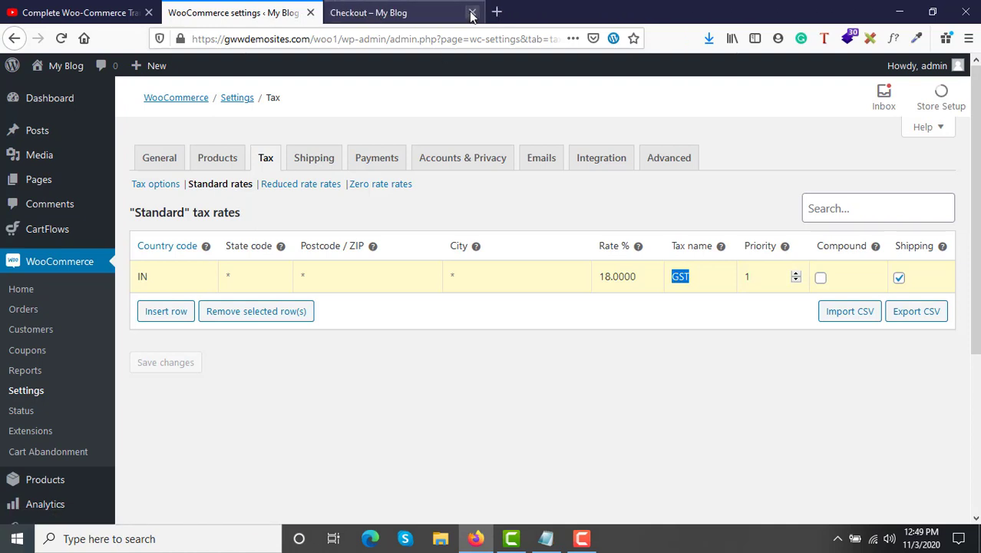
click(471, 13)
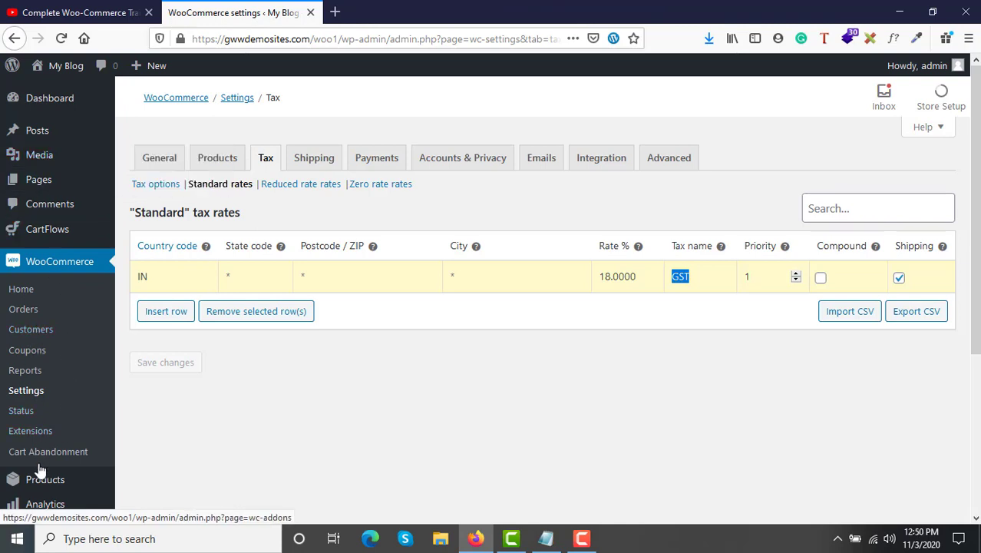
Open the admin All Products list in a new browser tab and switch to it.
scroll(42, 475, down, 3)
mouse_move(42, 278)
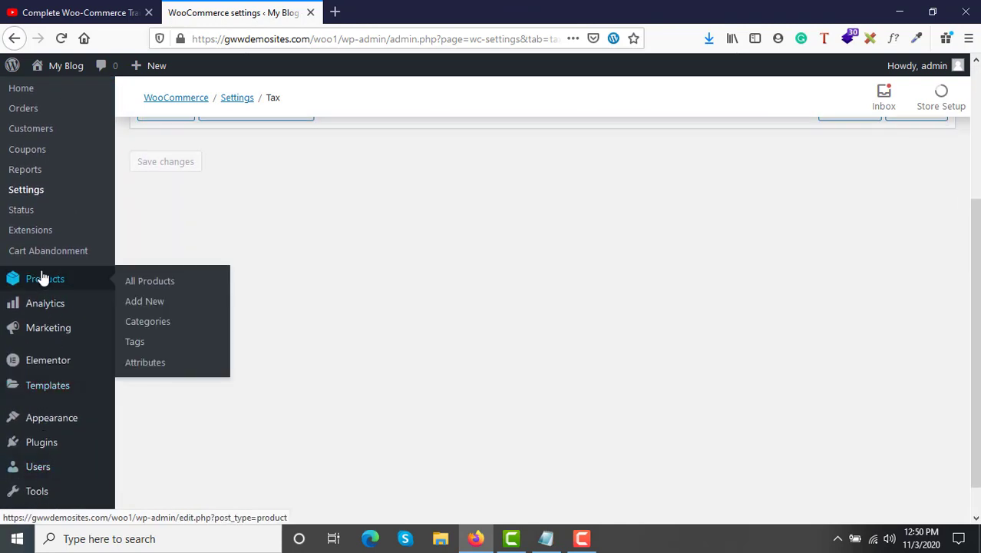
right_click(151, 285)
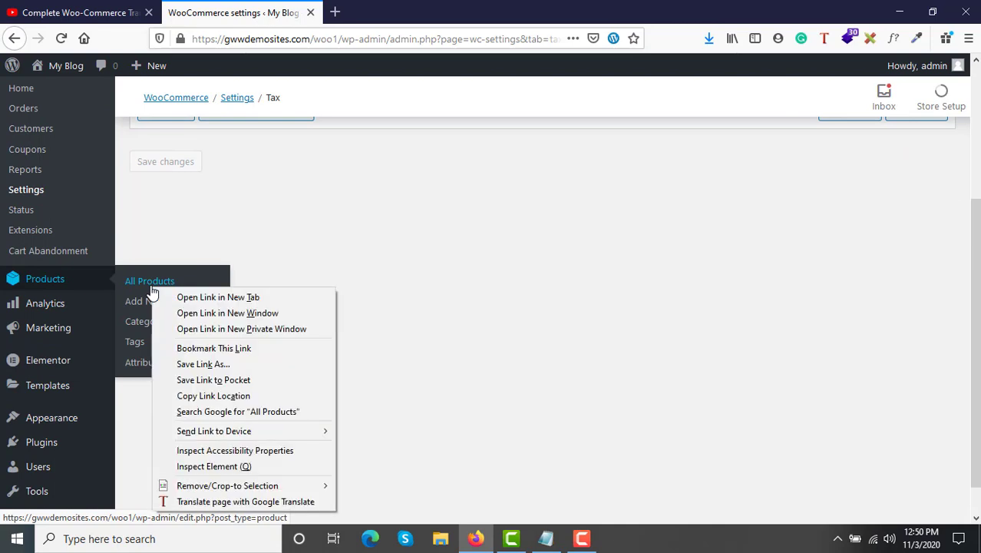
click(213, 297)
click(393, 11)
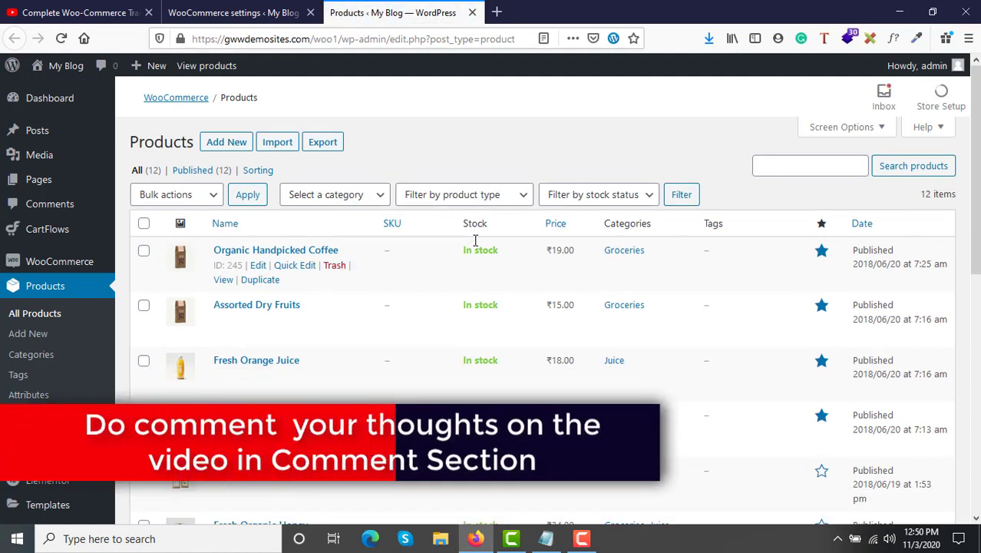
Open the Organic Handpicked Coffee product for editing and choose Taxable as its tax status.
click(256, 251)
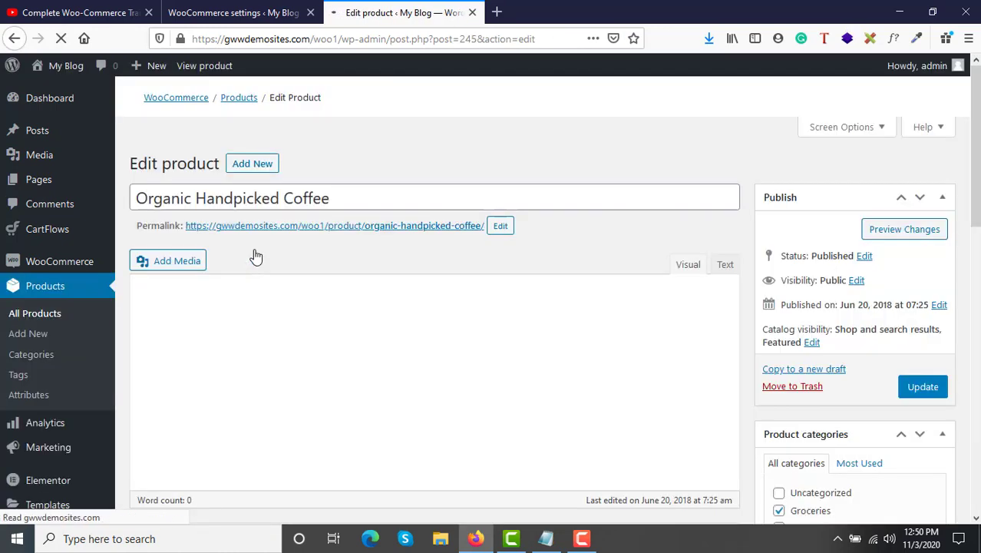
scroll(256, 255, down, 5)
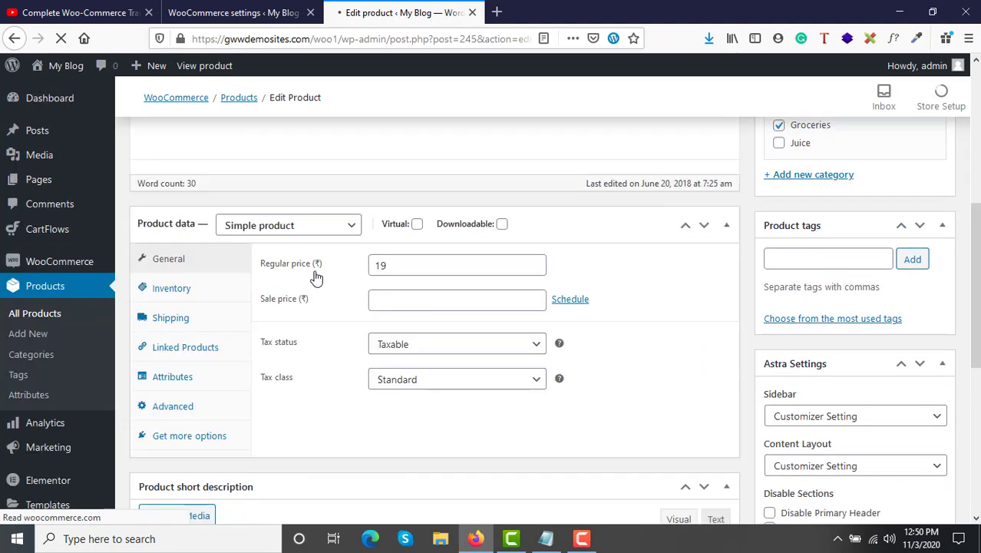
scroll(316, 337, up, 5)
scroll(316, 338, down, 5)
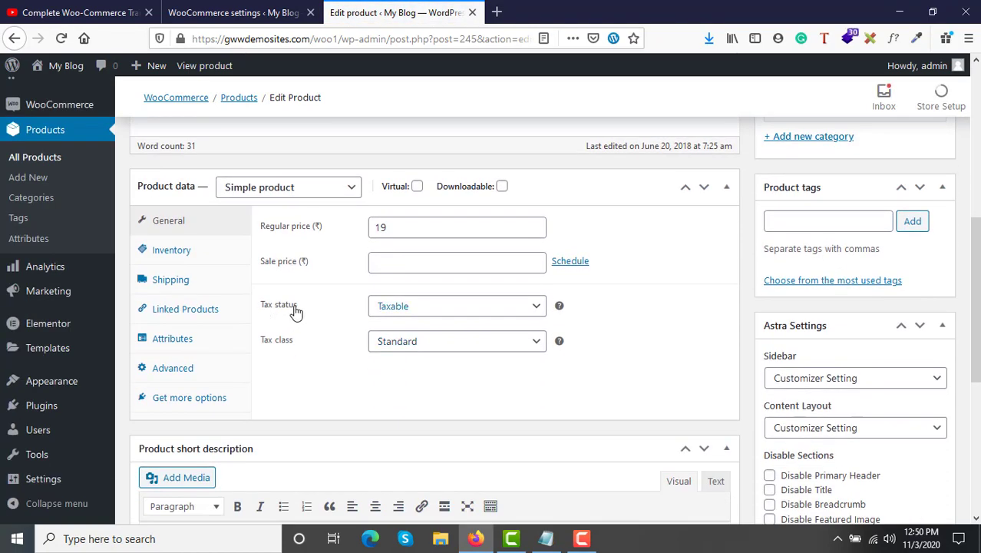
click(398, 316)
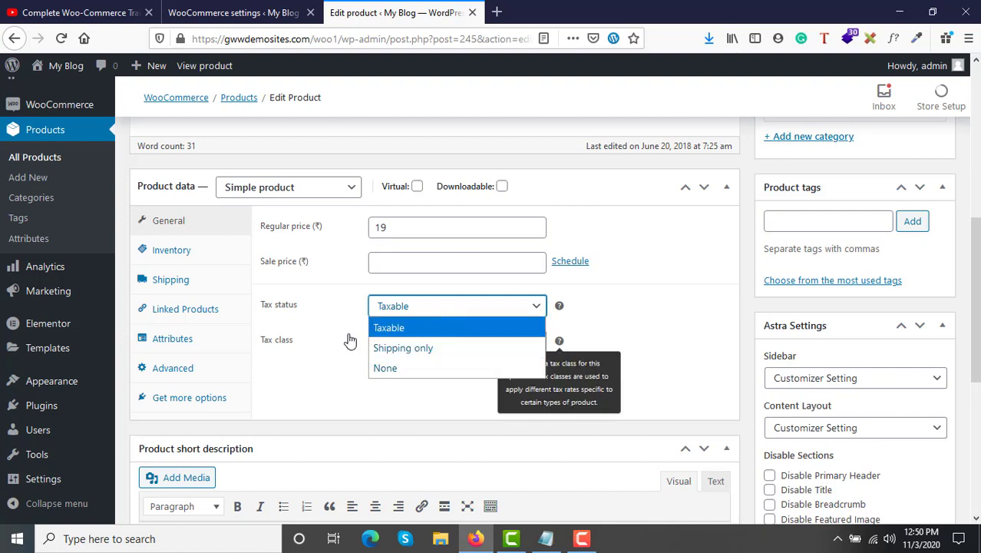
click(388, 329)
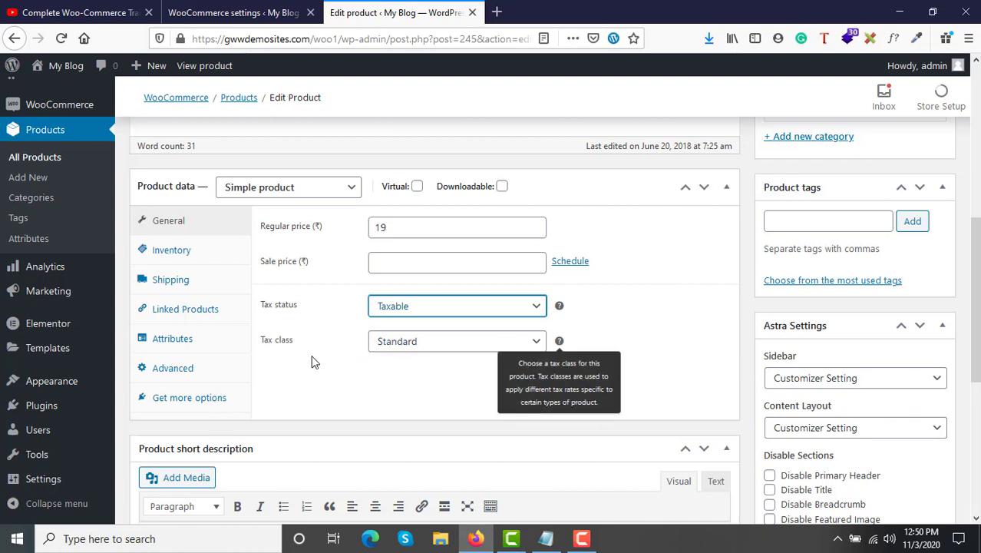
Select Standard as the tax class of the Organic Handpicked Coffee product.
click(467, 349)
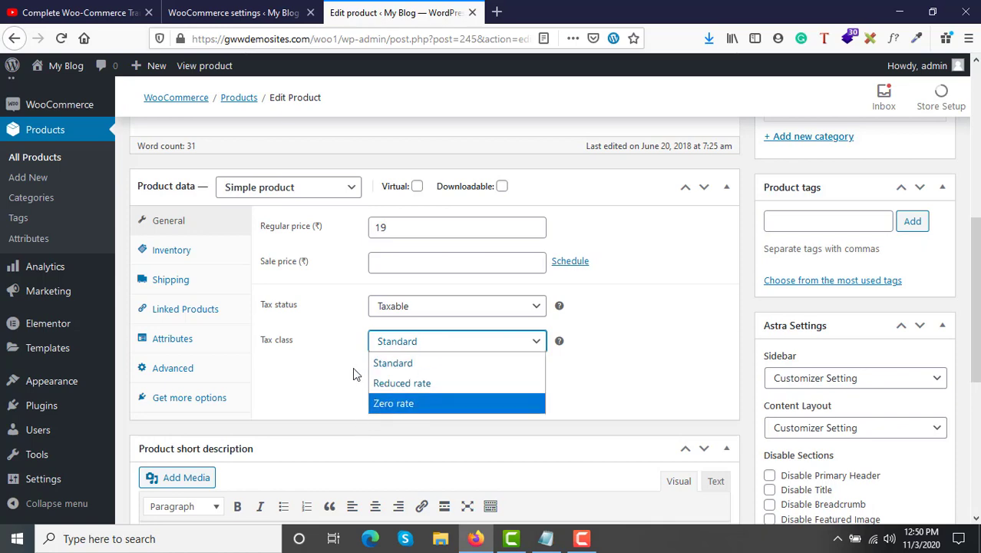
click(394, 363)
click(398, 345)
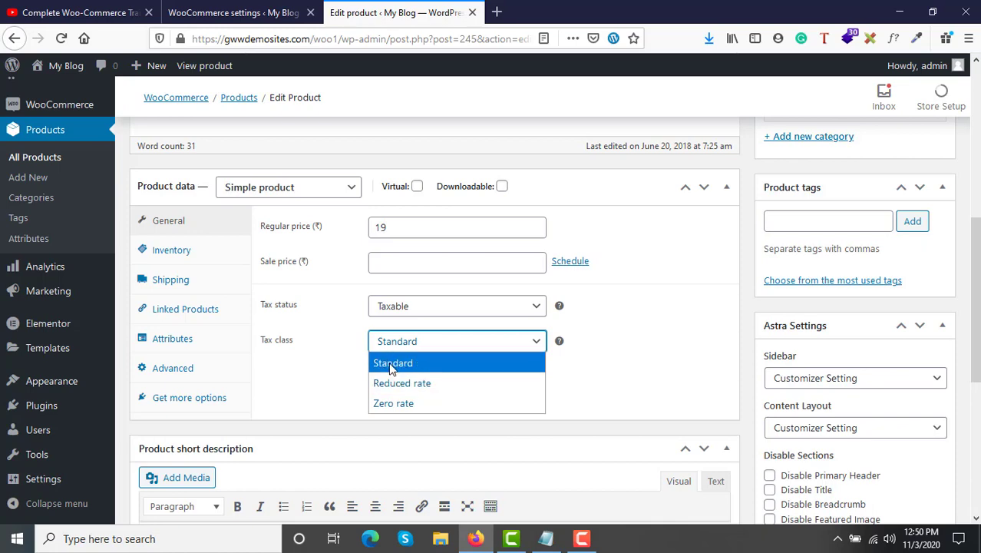
Check the Standard tax rates in the WooCommerce settings, and update the Organic Handpicked Coffee product.
click(223, 11)
scroll(330, 296, up, 3)
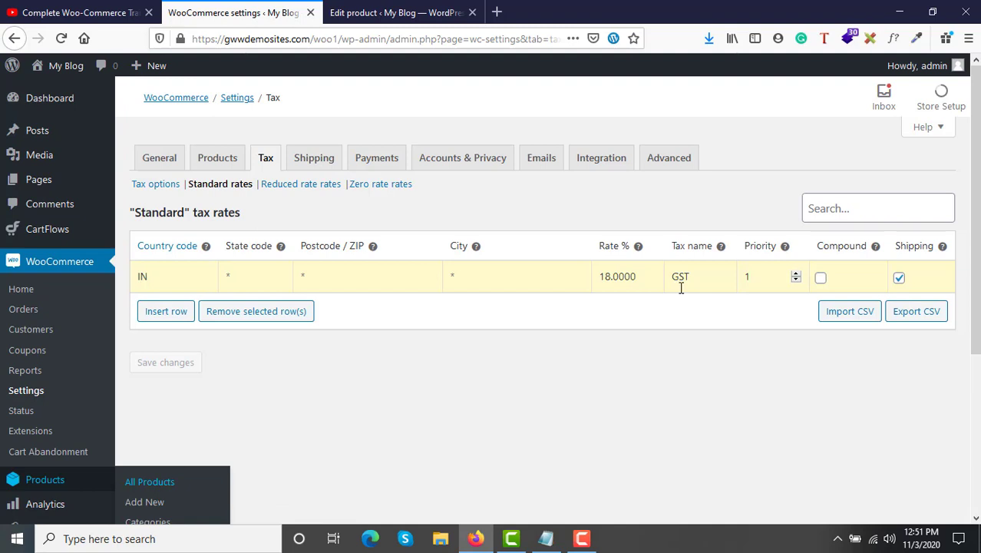
click(387, 11)
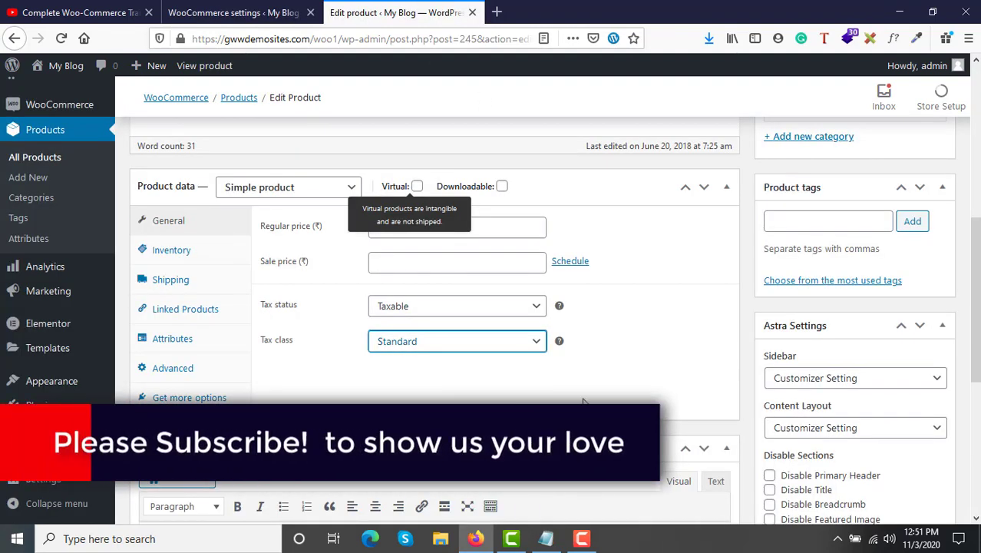
scroll(767, 361, up, 10)
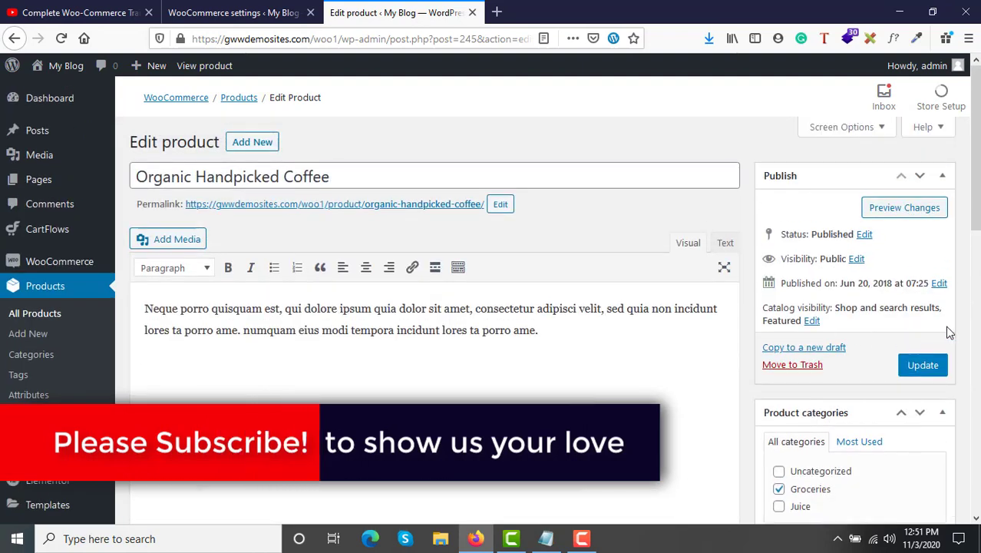
click(923, 365)
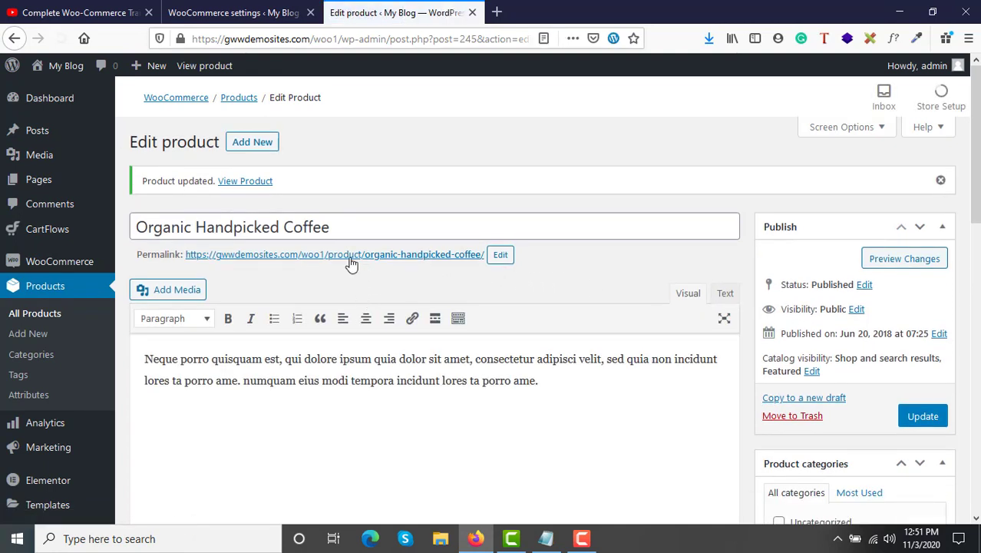
Open the Organic Handpicked Coffee store page in a new browser tab and highlight its price.
right_click(351, 262)
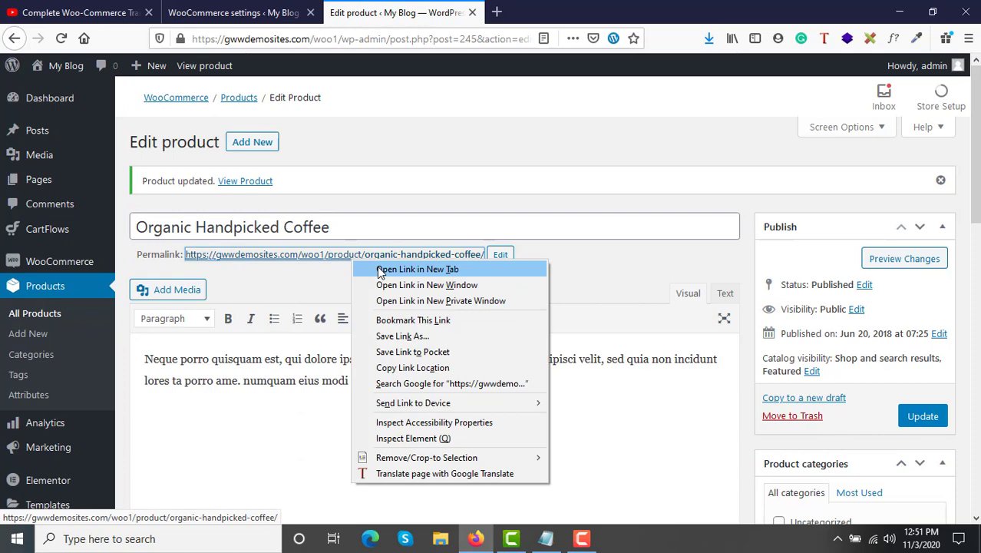
click(417, 269)
click(614, 9)
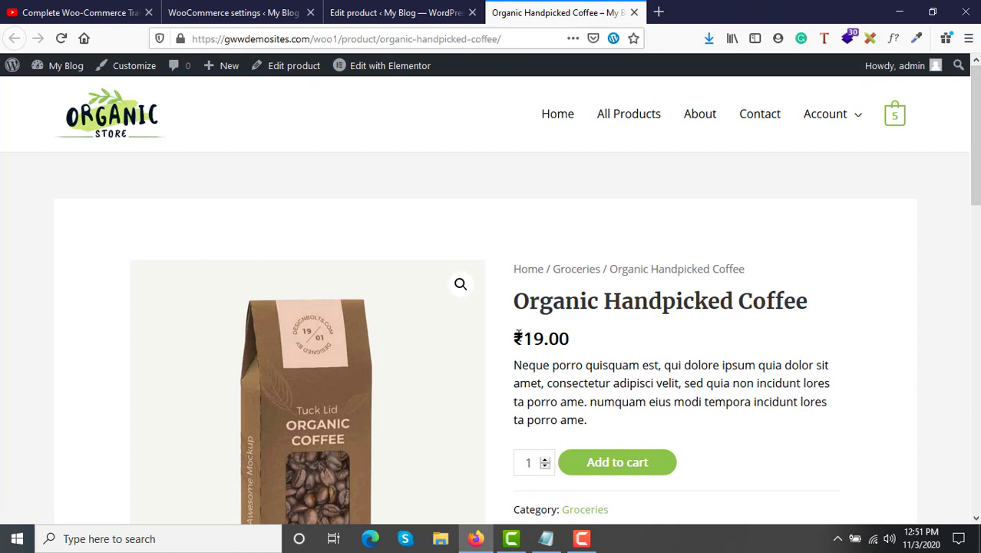
drag(518, 336, 583, 349)
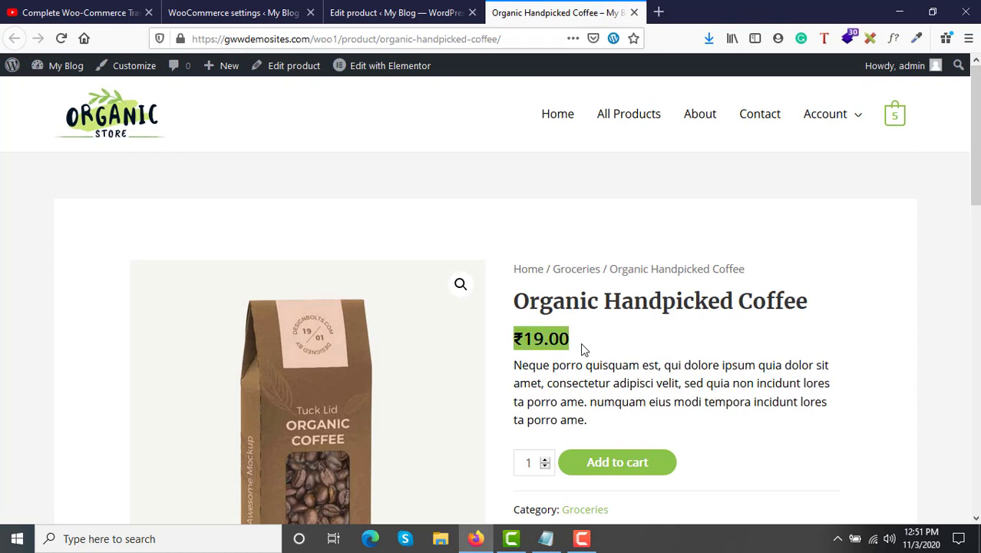
scroll(583, 349, down, 2)
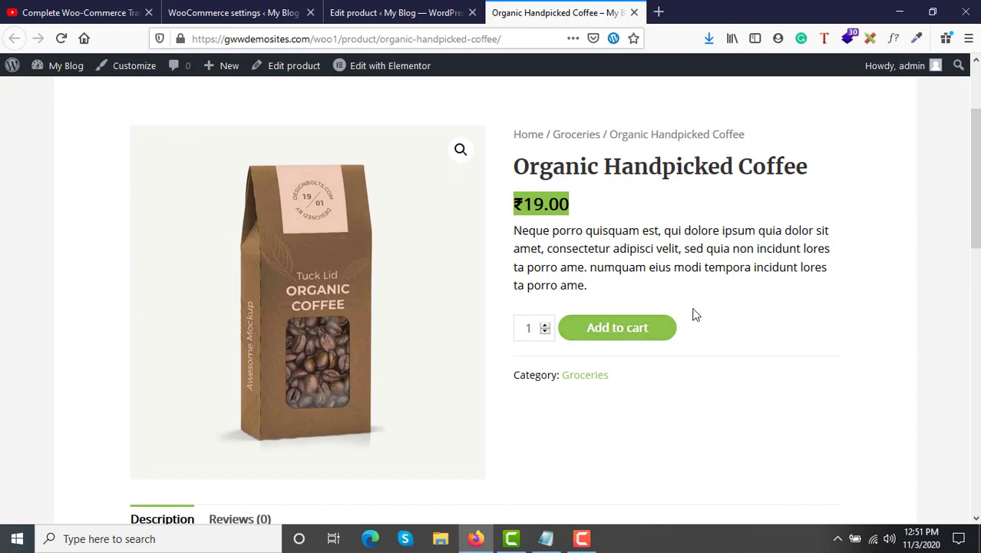
scroll(695, 315, up, 2)
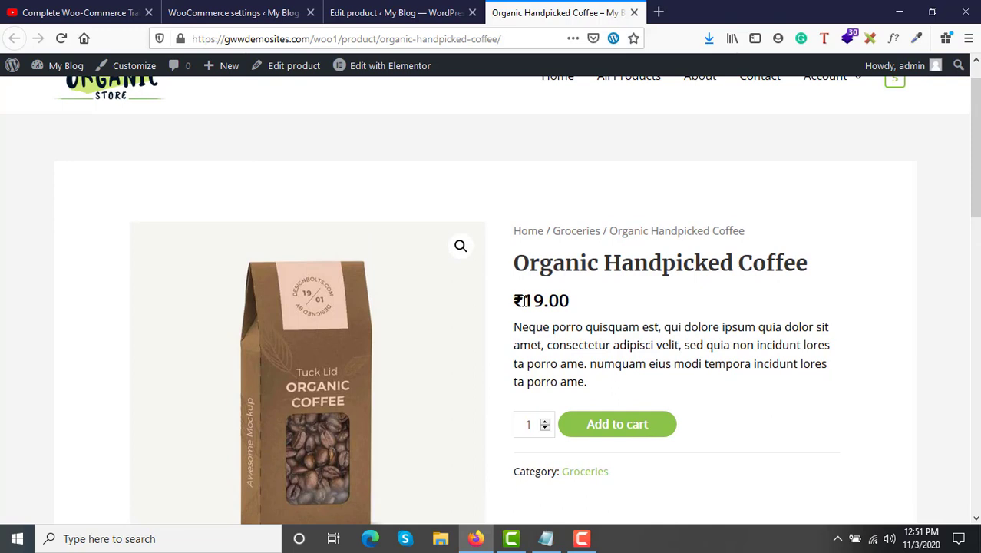
drag(523, 301, 618, 307)
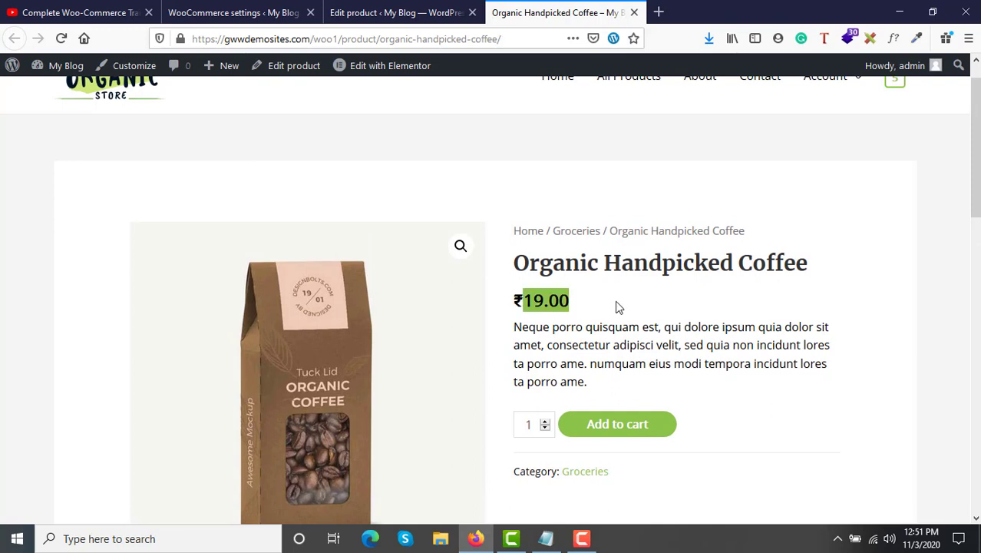
Add one Organic Handpicked Coffee to the cart and open the cart to review its items and totals.
click(614, 423)
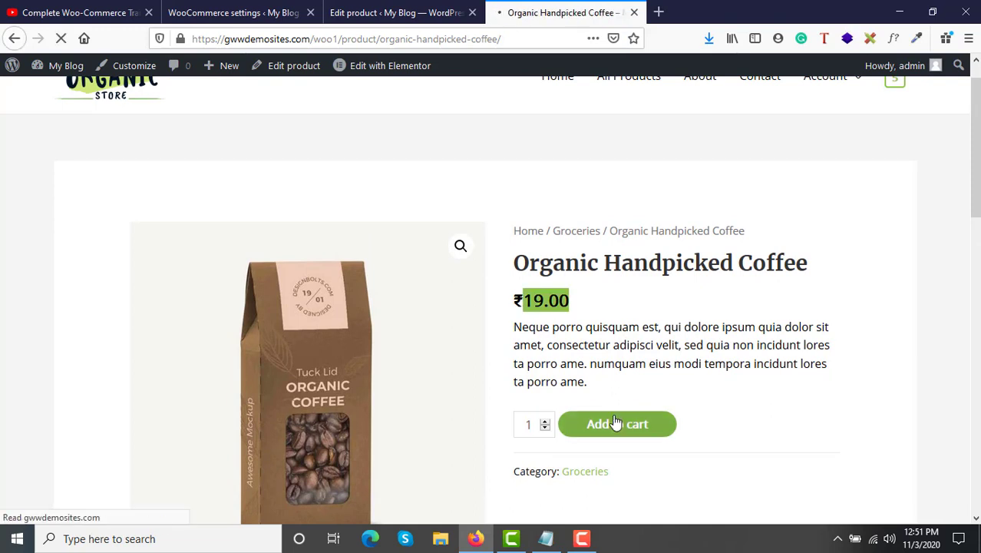
scroll(615, 421, down, 3)
scroll(614, 421, up, 3)
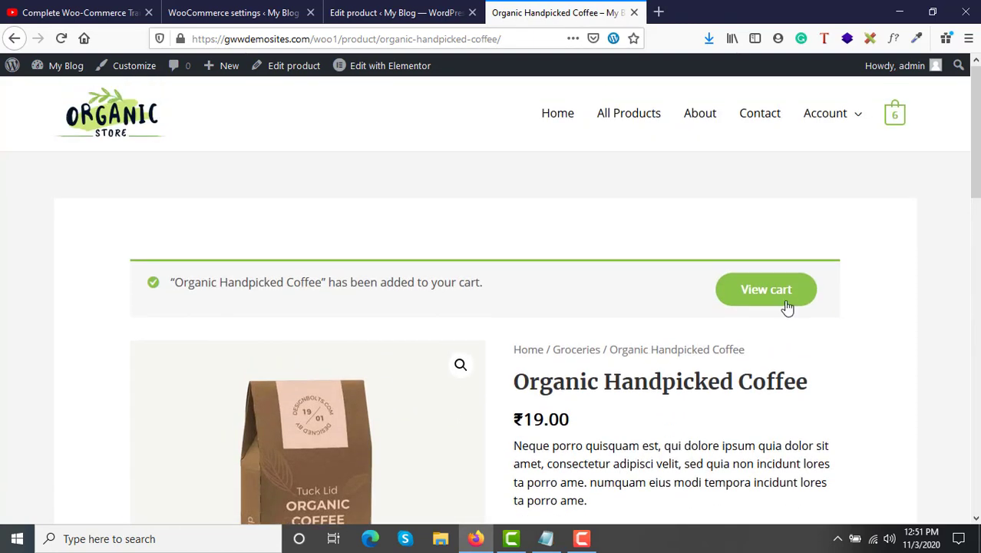
click(757, 293)
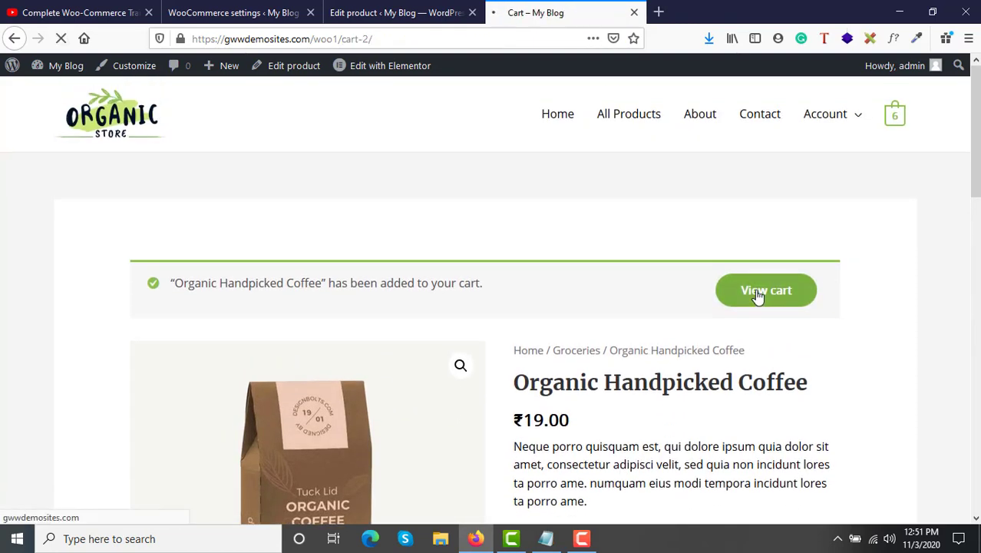
scroll(757, 295, down, 2)
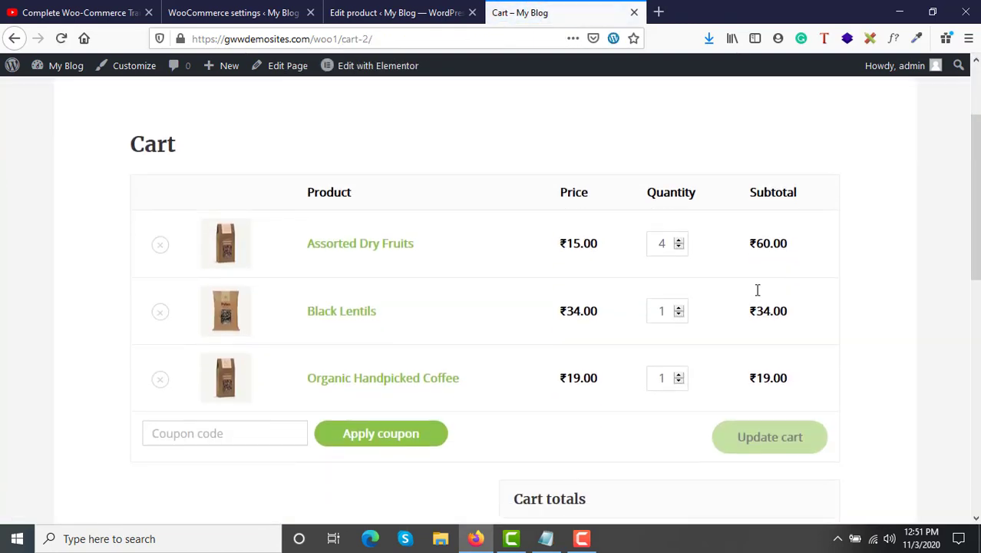
scroll(757, 292, down, 3)
scroll(757, 290, up, 2)
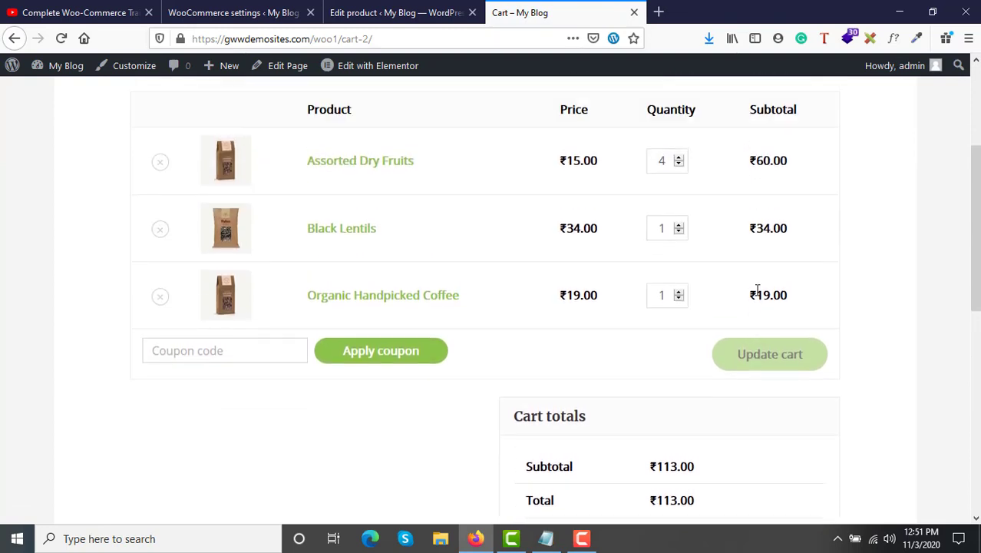
scroll(756, 290, up, 1)
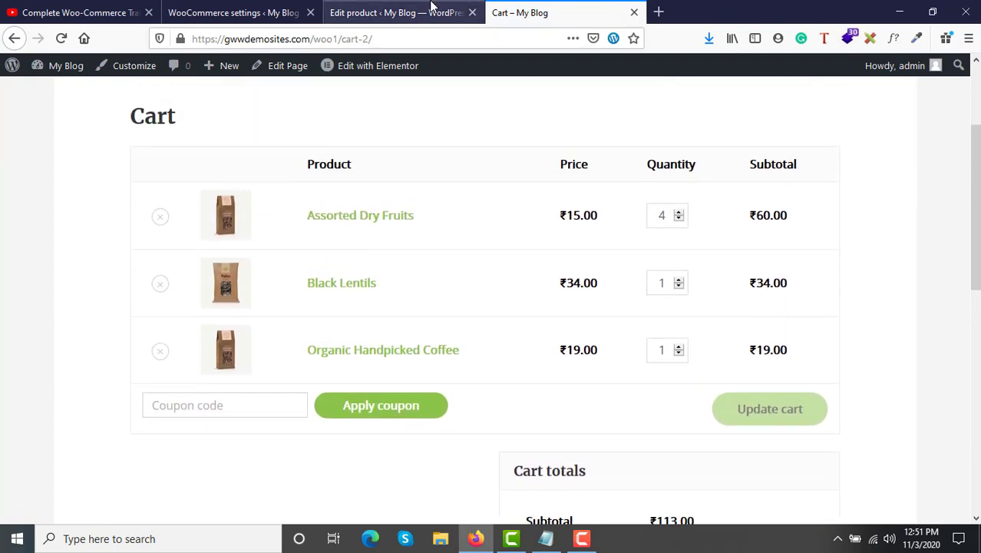
Remove Black Lentils and Assorted Dry Fruits from the cart, leaving only Organic Handpicked Coffee.
click(431, 6)
click(567, 6)
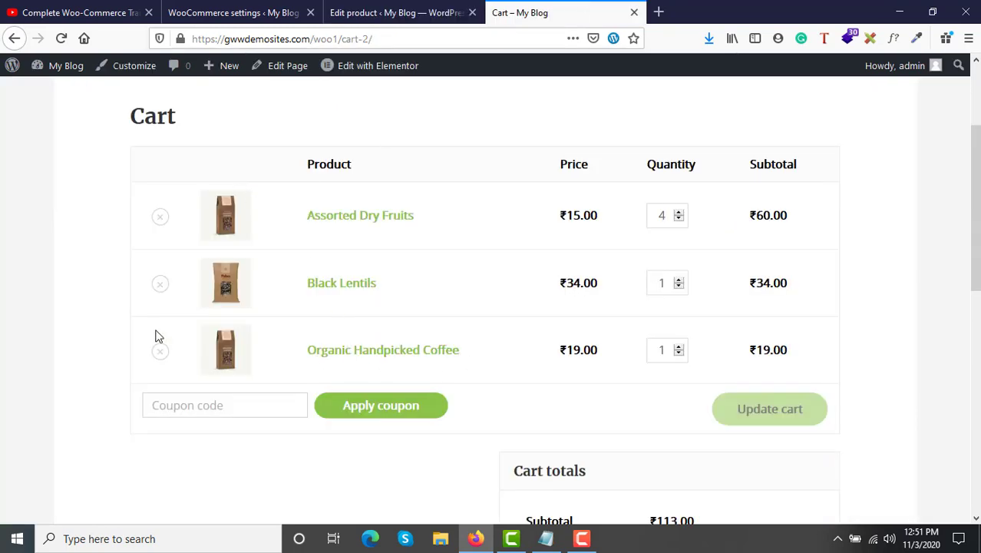
click(158, 289)
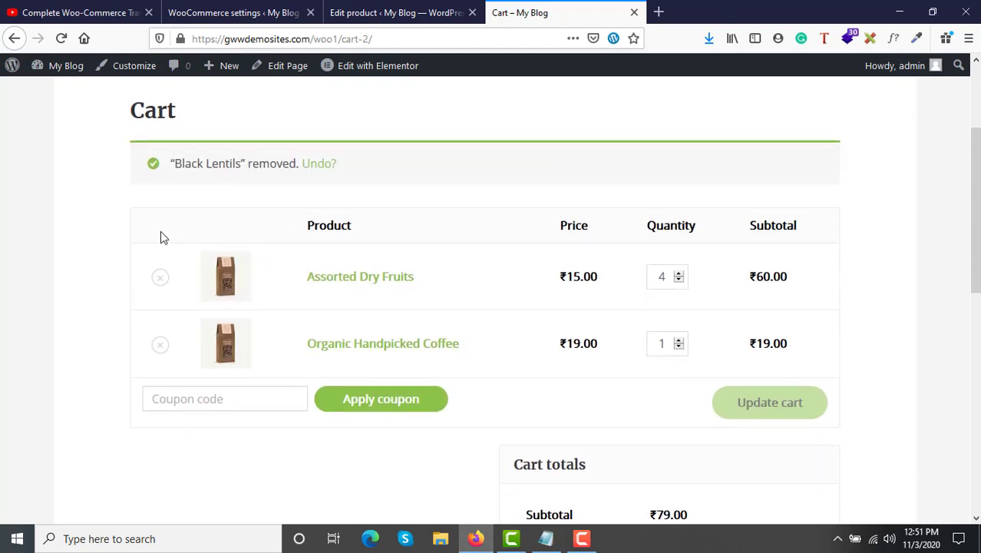
click(161, 264)
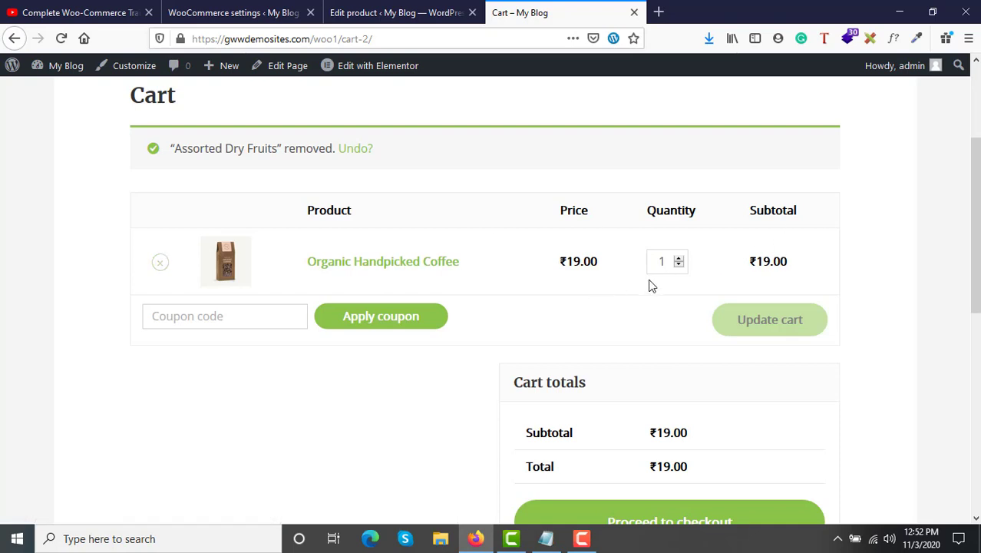
Highlight the coffee's price in the cart and proceed to checkout.
drag(569, 266, 601, 266)
scroll(601, 457, down, 2)
scroll(601, 458, up, 2)
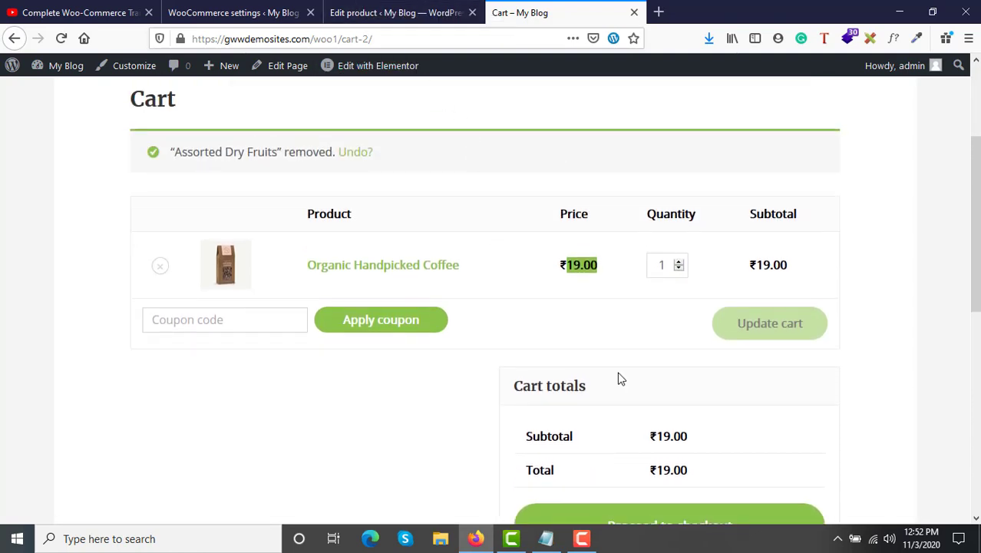
scroll(619, 375, down, 2)
click(652, 397)
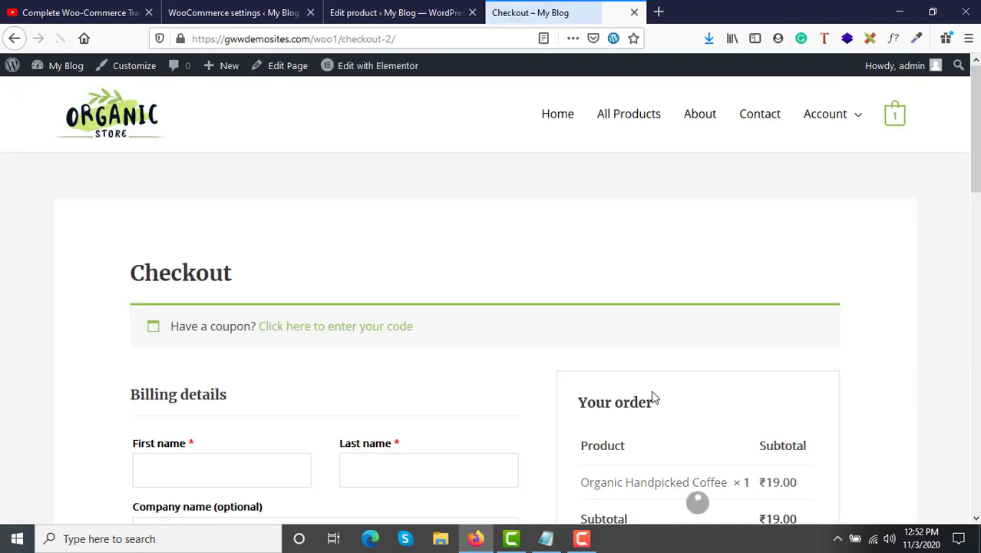
Examine the checkout order summary for a tax line and the Country / Region field in the billing details.
scroll(651, 395, down, 4)
scroll(651, 391, down, 2)
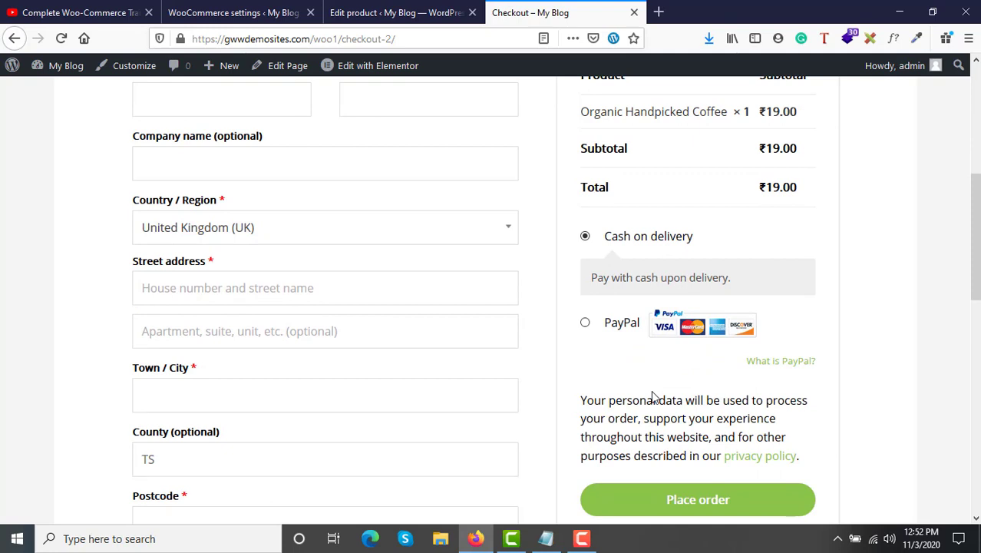
scroll(651, 391, up, 2)
click(389, 6)
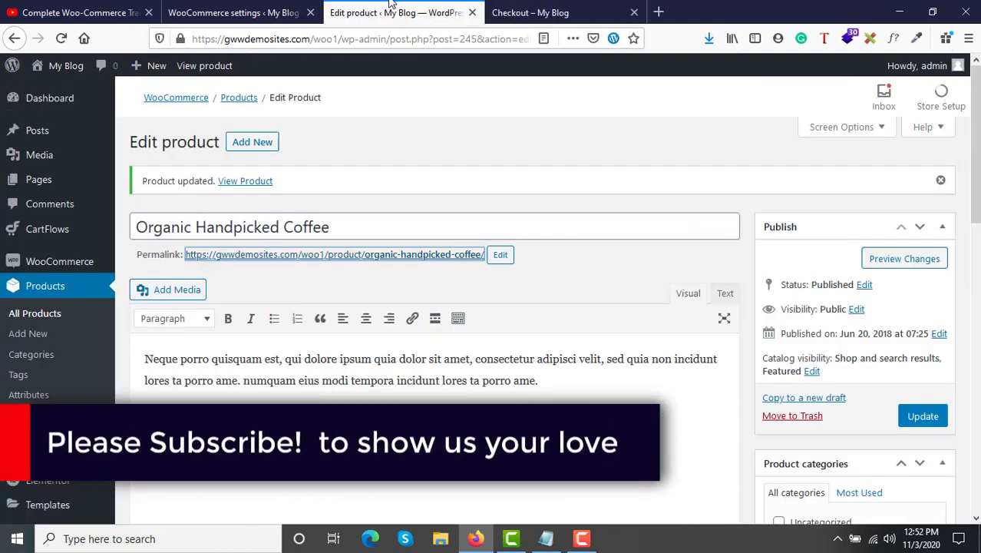
click(533, 8)
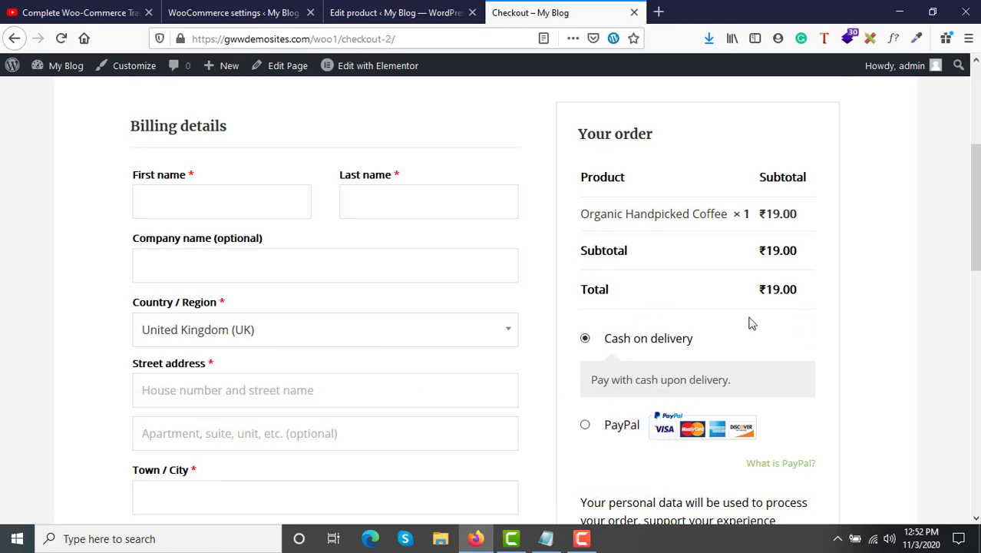
scroll(706, 440, down, 2)
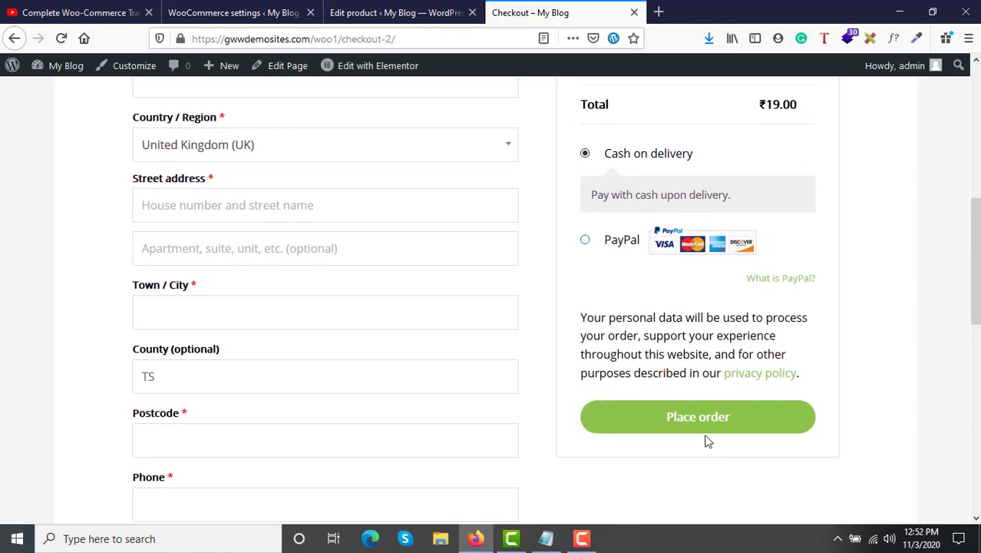
scroll(705, 438, up, 6)
scroll(705, 438, down, 4)
scroll(706, 440, up, 3)
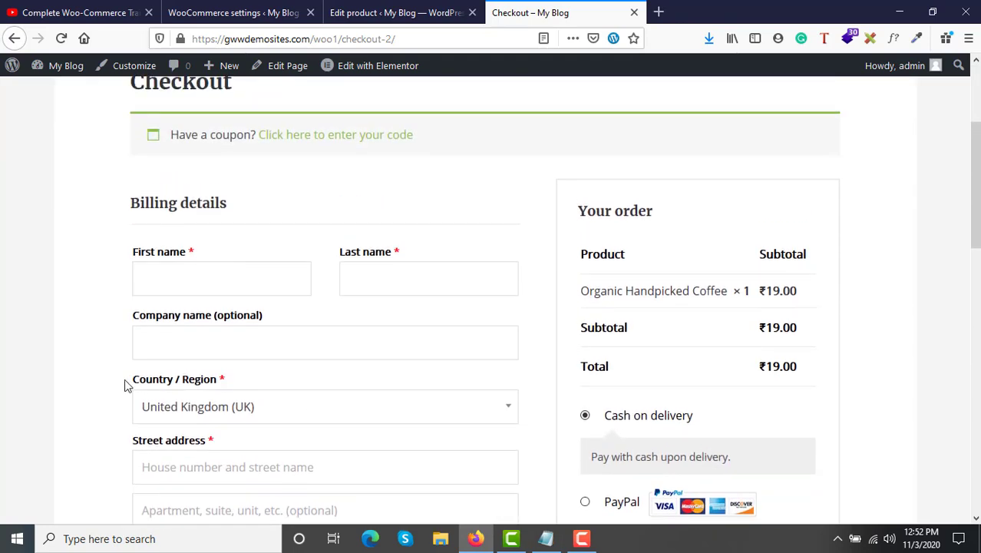
drag(125, 383, 194, 390)
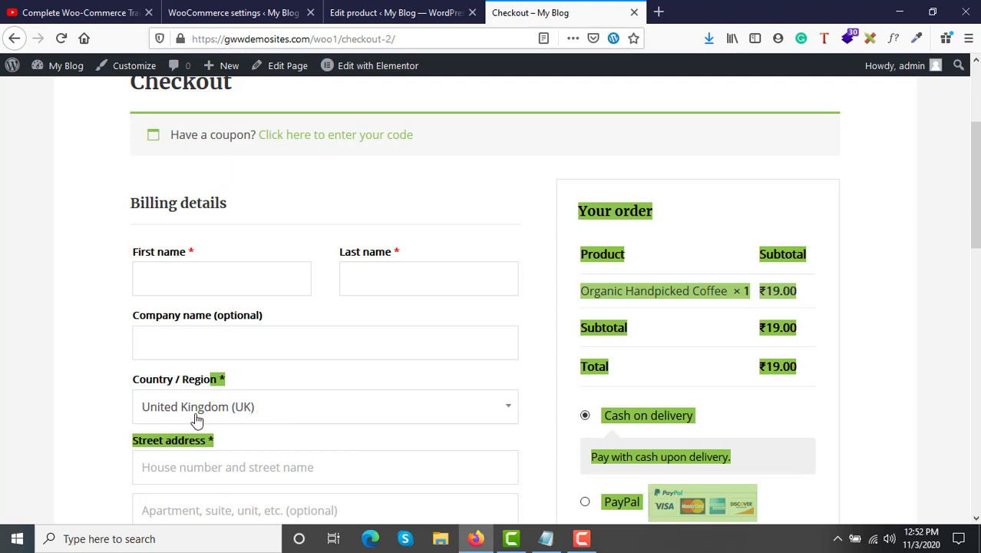
click(256, 373)
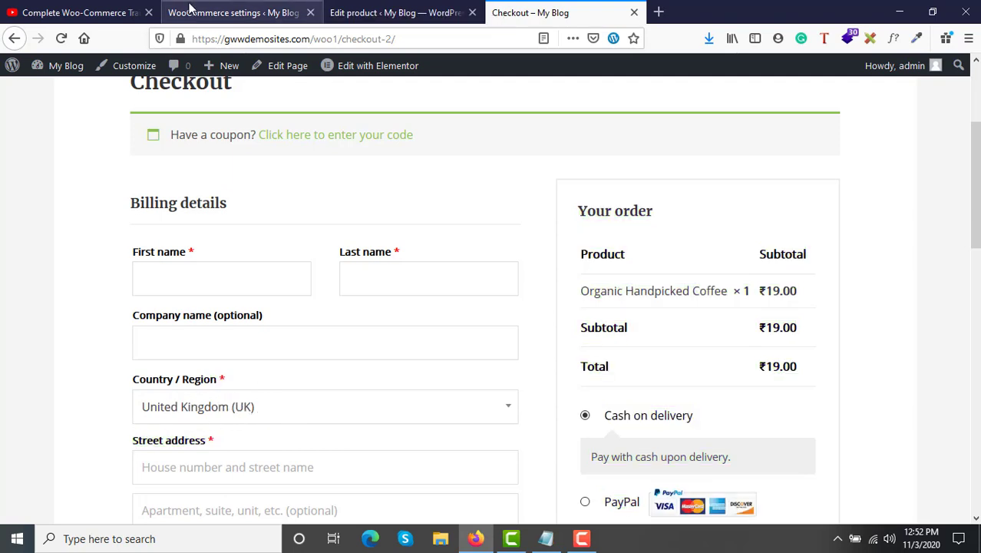
Review the store address, selling location and currency options in the WooCommerce general settings.
click(192, 9)
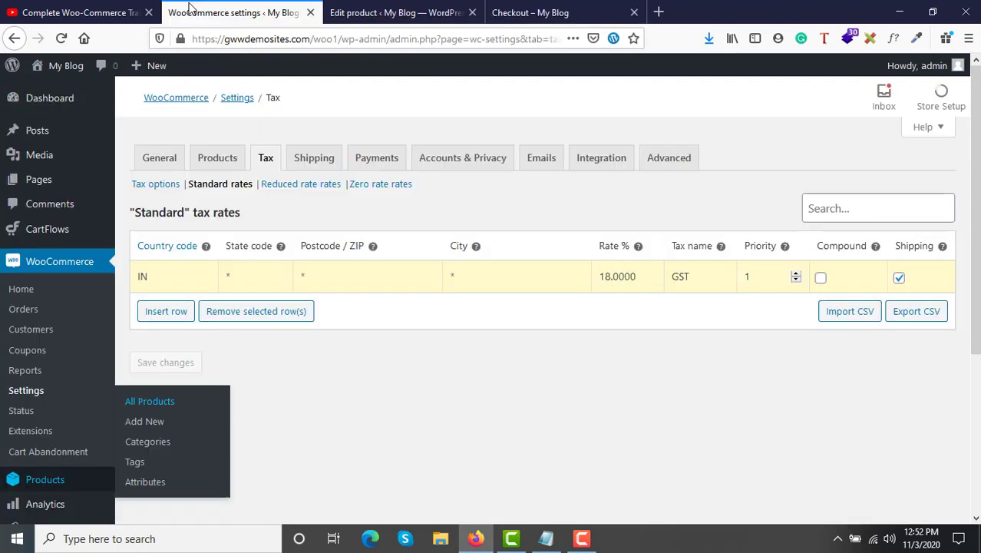
click(156, 159)
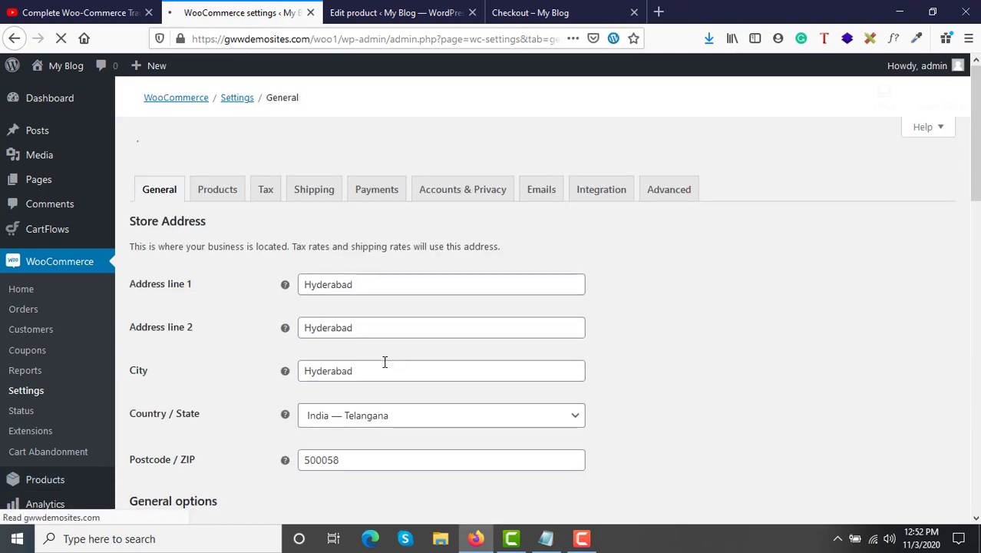
scroll(384, 361, down, 3)
scroll(386, 367, down, 1)
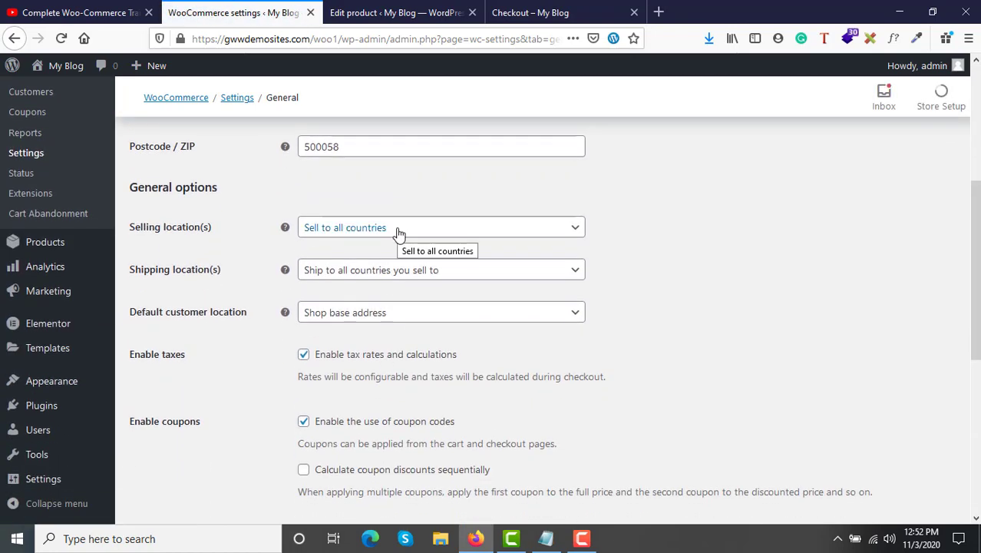
scroll(452, 376, down, 5)
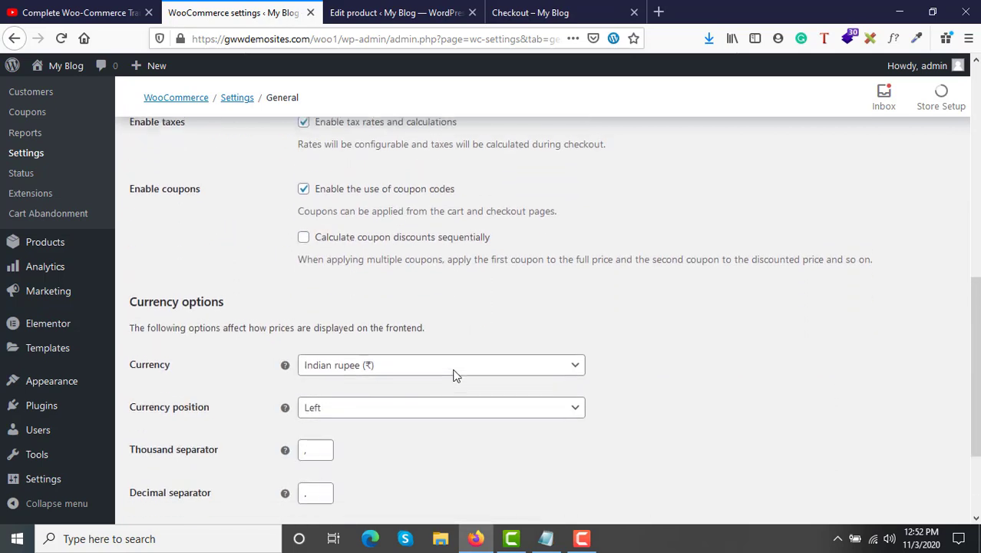
scroll(453, 375, up, 4)
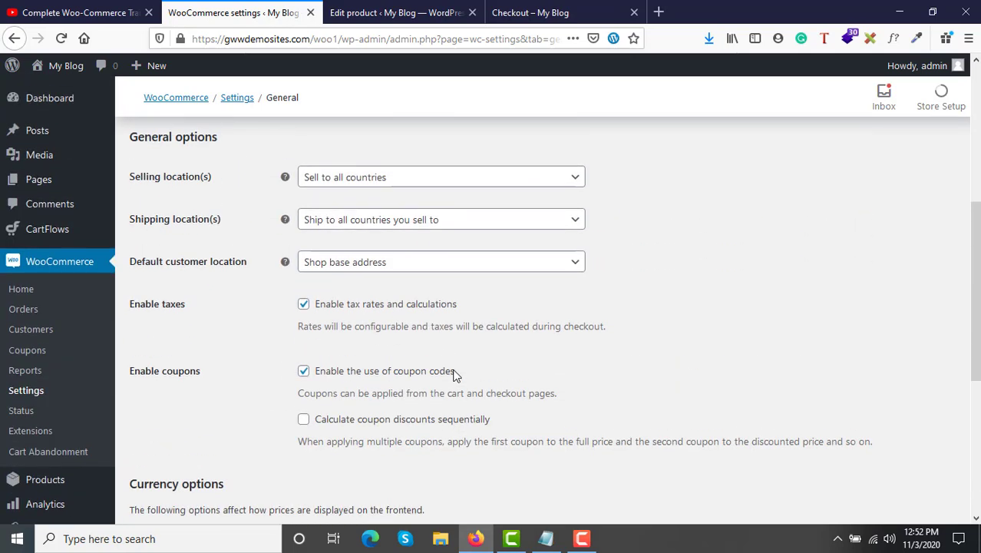
scroll(452, 375, up, 4)
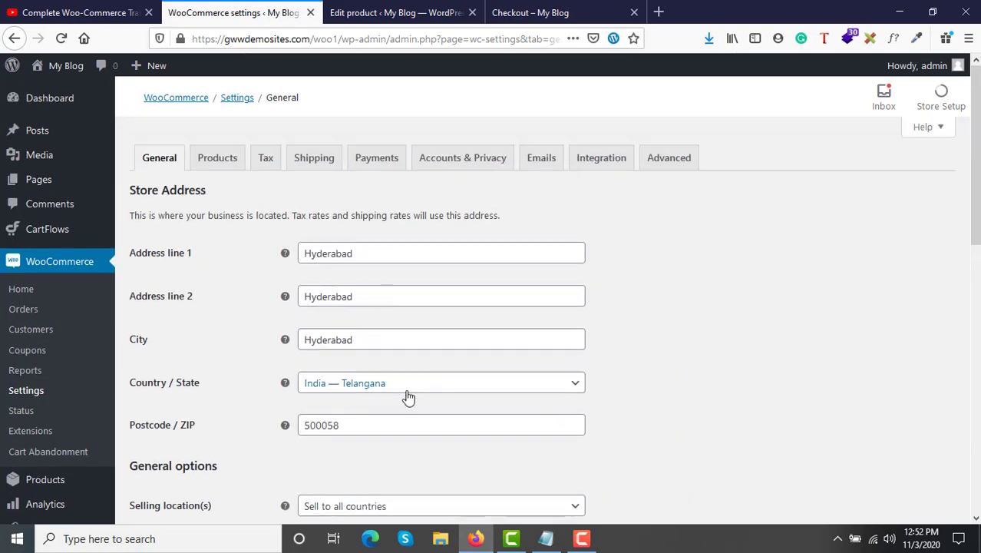
Set the billing Country / Region on the checkout page to India.
click(505, 7)
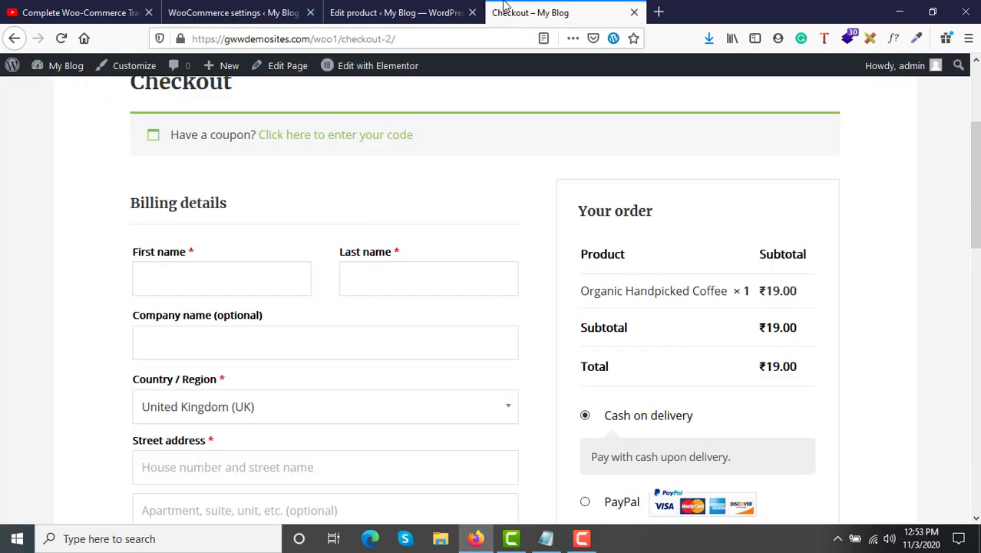
click(271, 407)
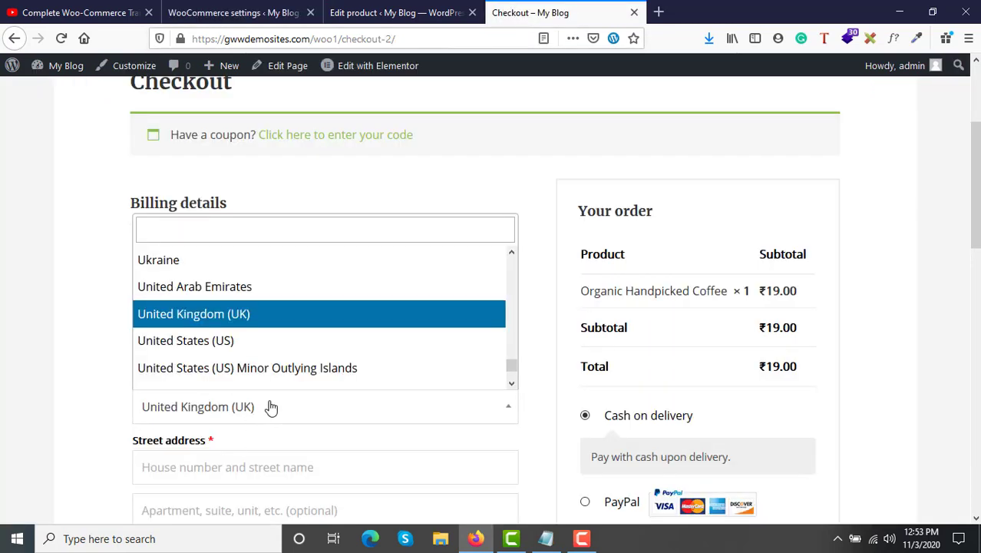
text(IND)
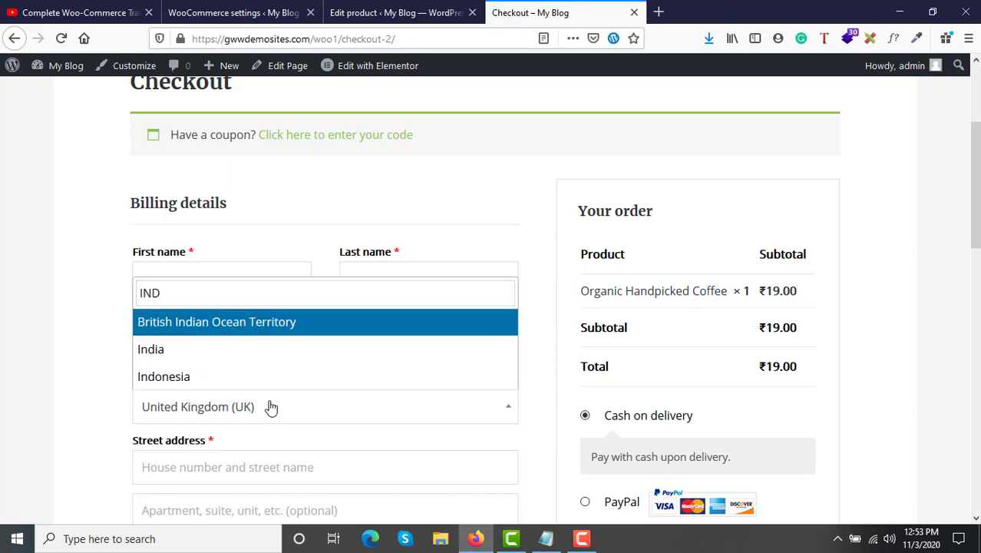
key(Down)
key(Return)
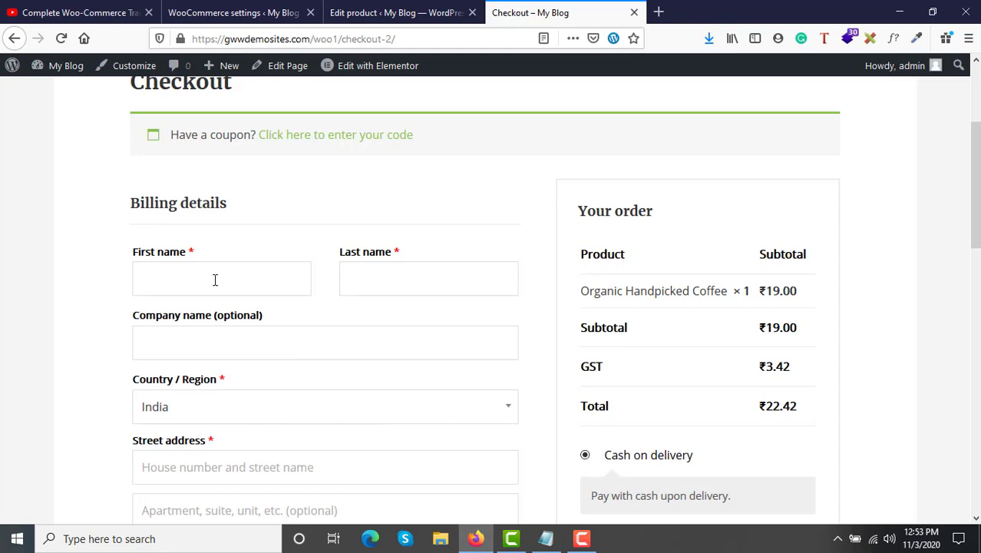
Examine the checkout billing form and the GST line and total in the order summary.
scroll(237, 384, down, 3)
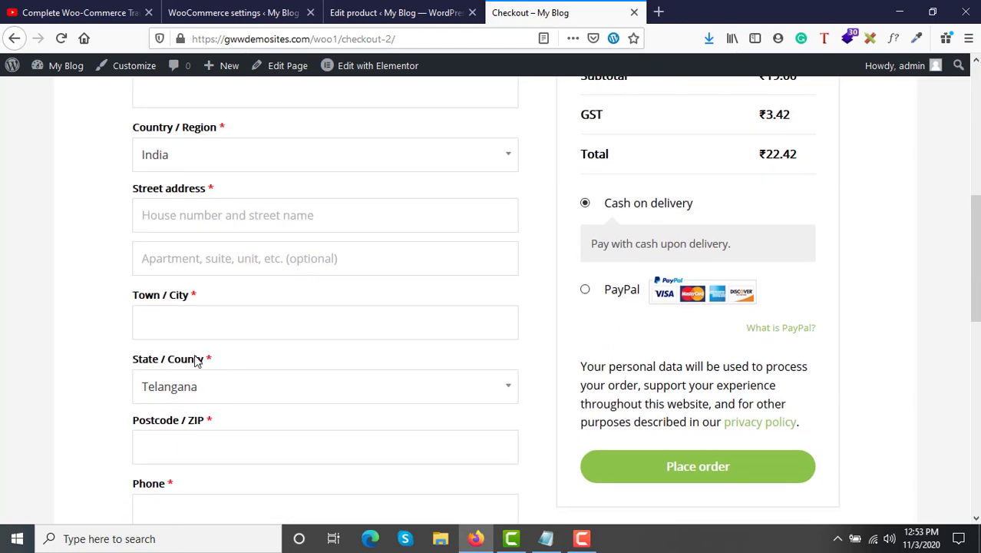
scroll(212, 384, down, 2)
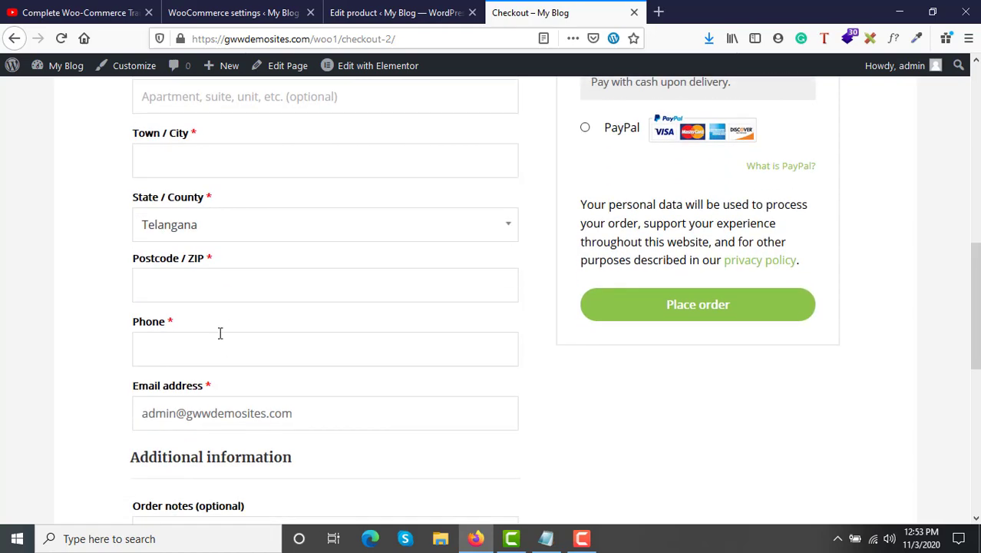
scroll(248, 497, up, 4)
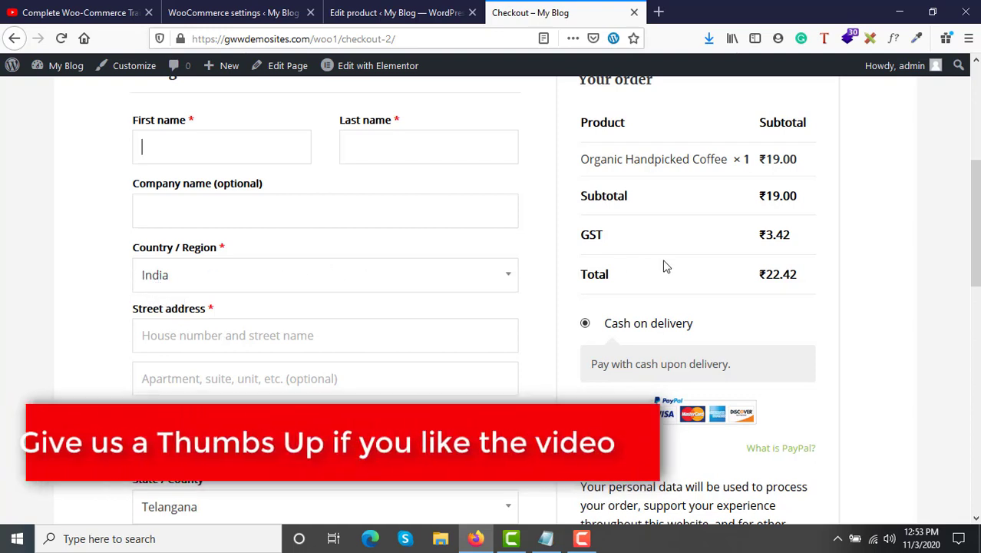
scroll(461, 288, up, 1)
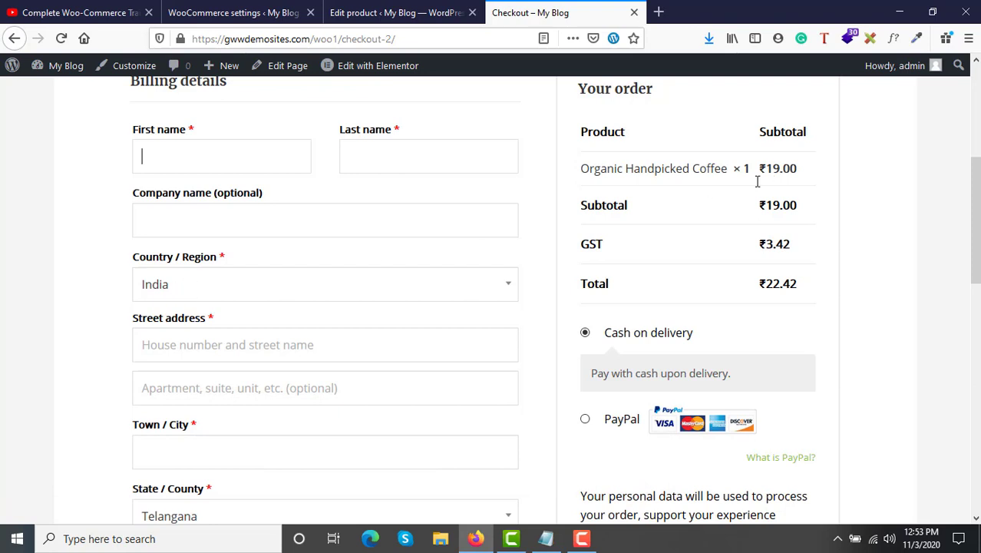
drag(582, 244, 600, 241)
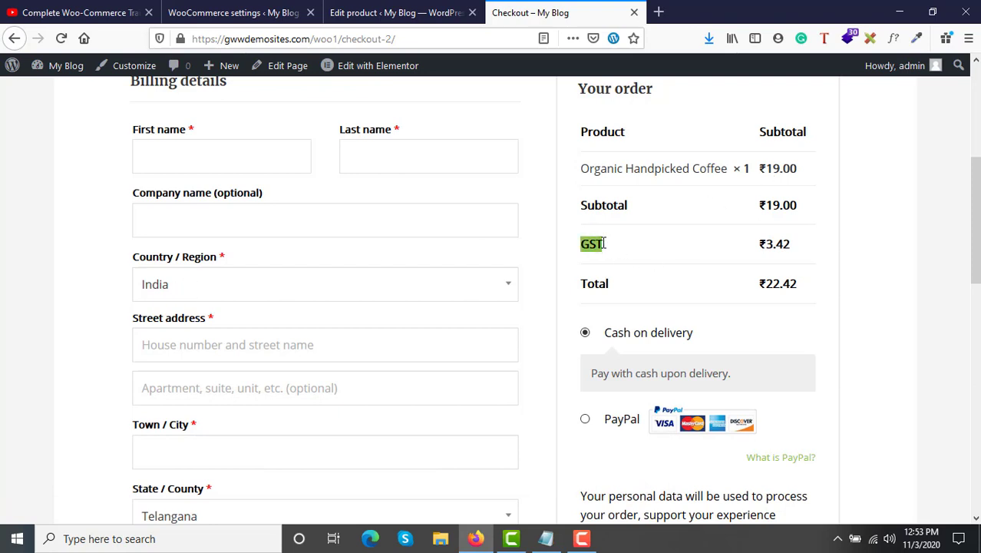
drag(755, 243, 797, 250)
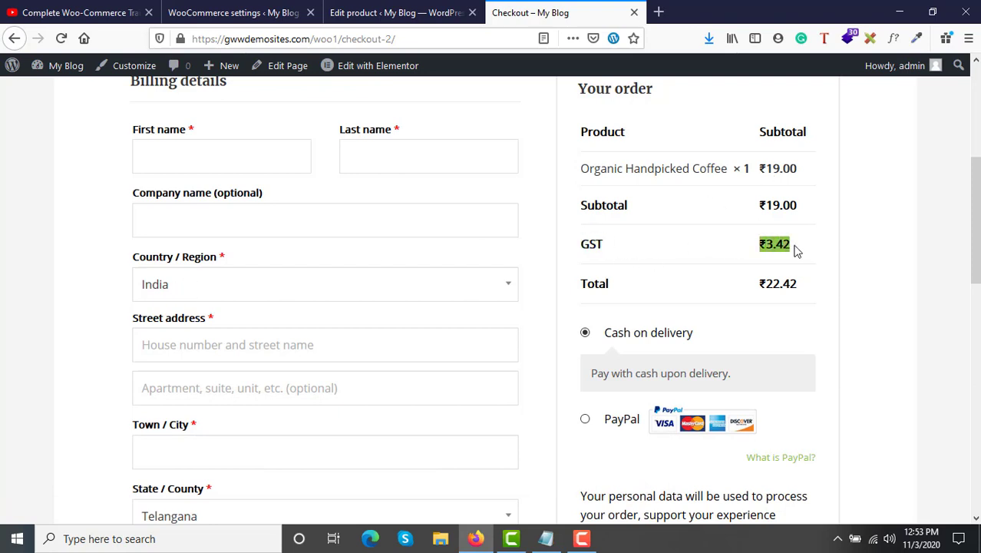
click(796, 250)
scroll(634, 254, up, 4)
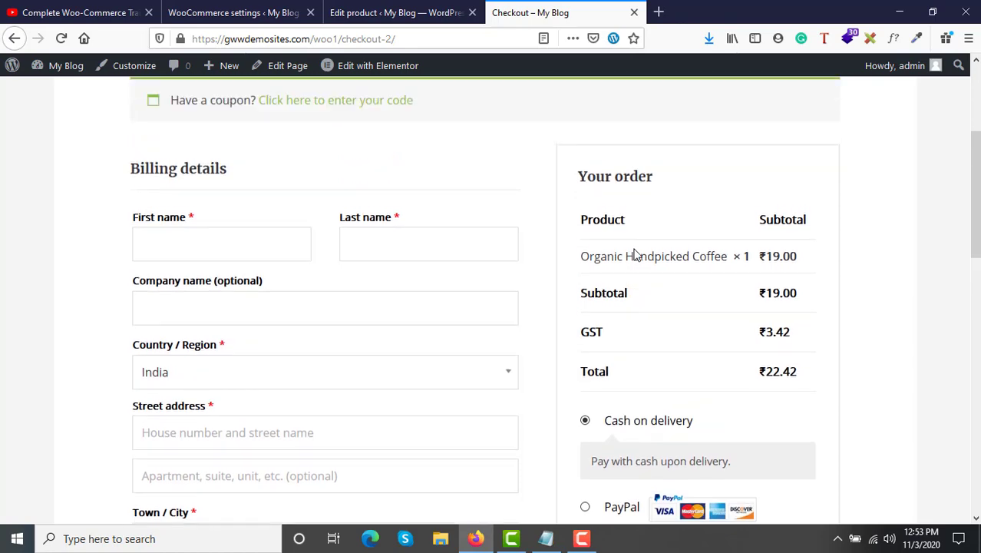
scroll(634, 254, down, 3)
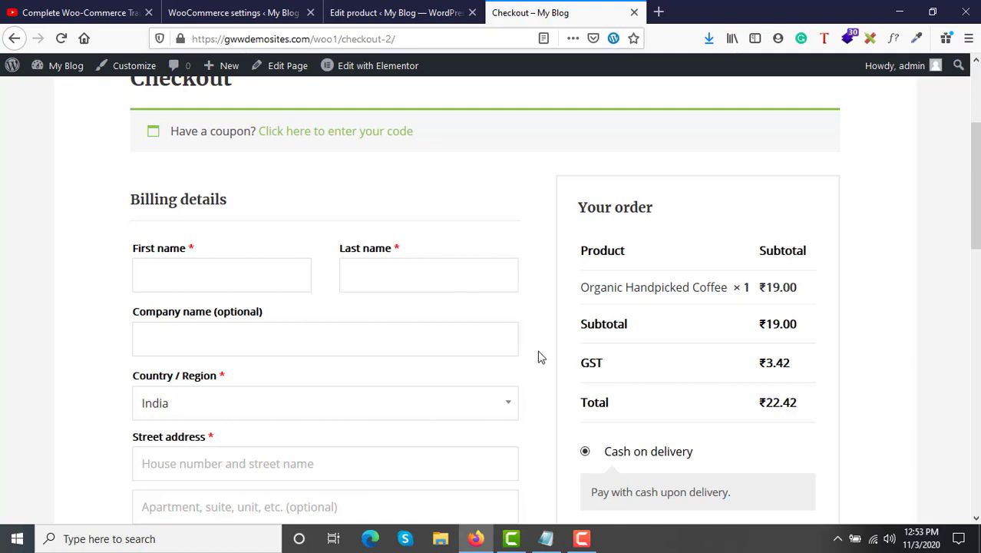
Open the store's tax options and check the tax status and tax class of Organic Handpicked Coffee.
click(395, 8)
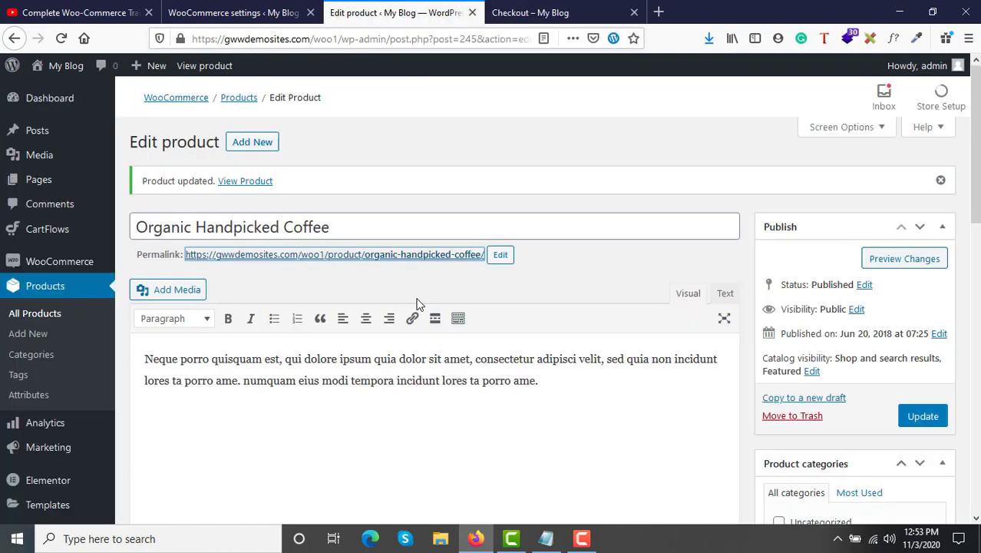
click(210, 7)
click(367, 6)
click(207, 9)
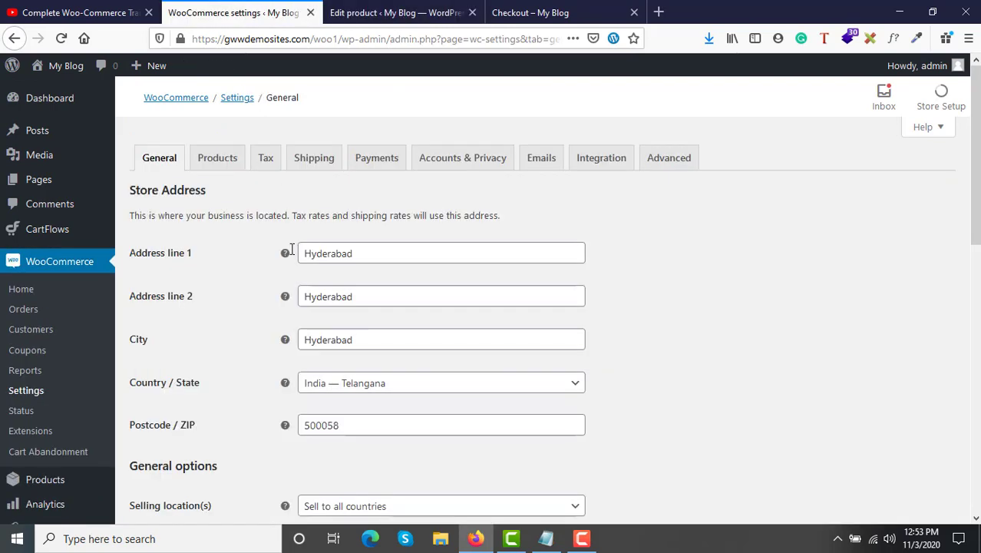
click(267, 157)
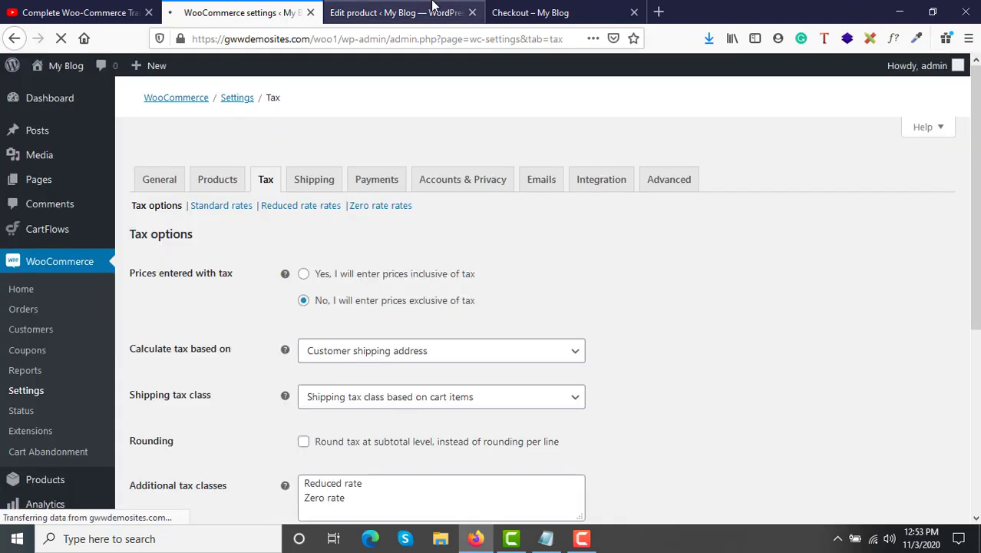
click(434, 10)
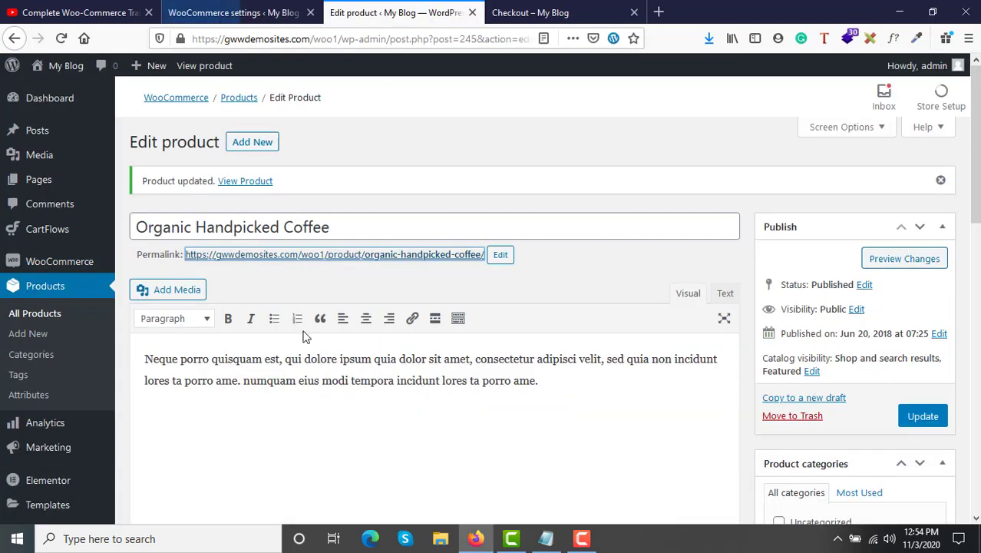
scroll(302, 335, down, 8)
scroll(302, 335, up, 1)
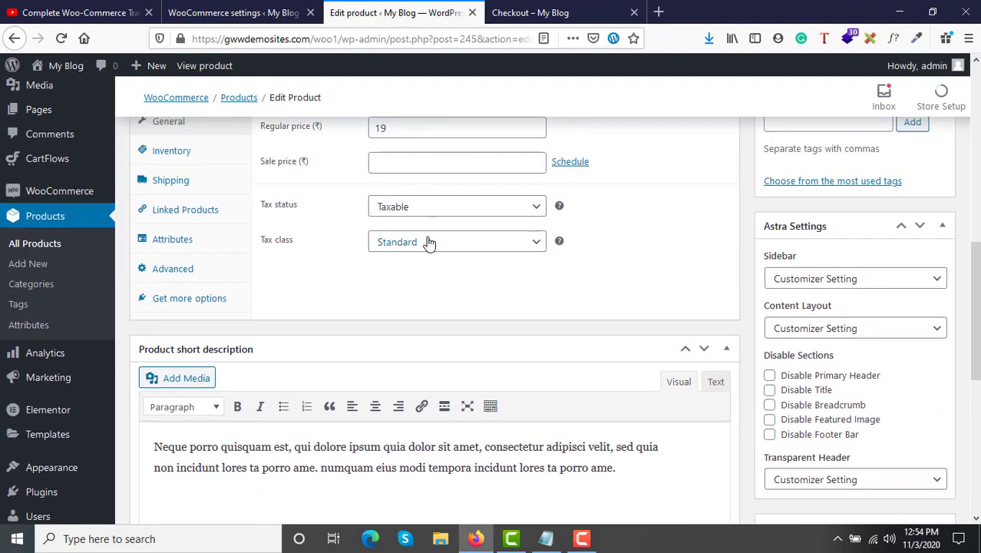
Set the shipping tax class to Standard in the tax options, leave subtotal rounding off, and save the changes.
click(234, 13)
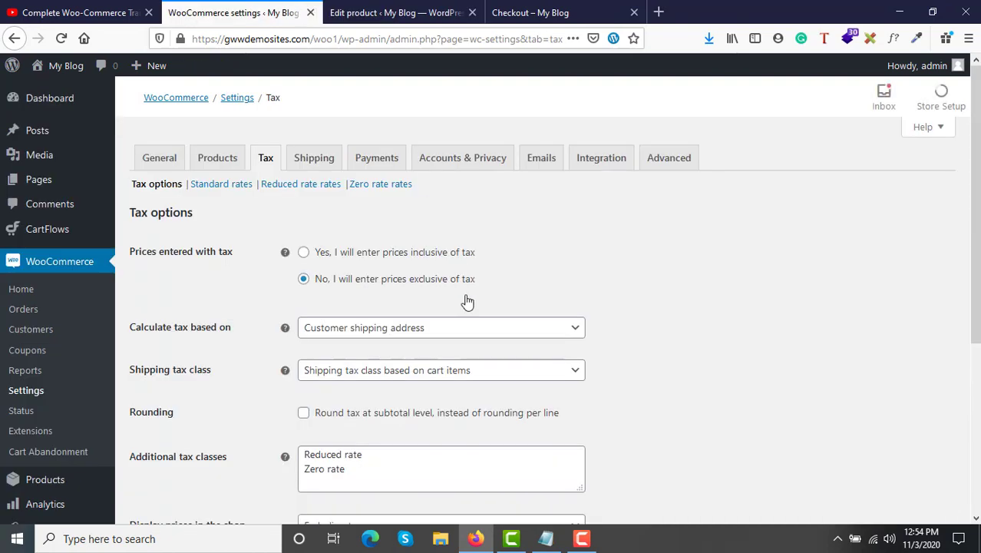
scroll(420, 353, down, 1)
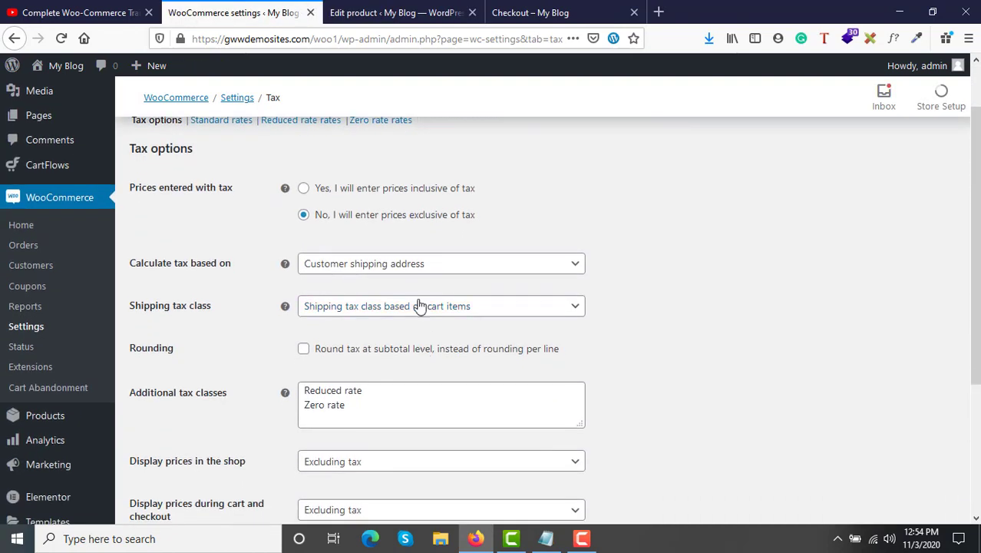
click(361, 315)
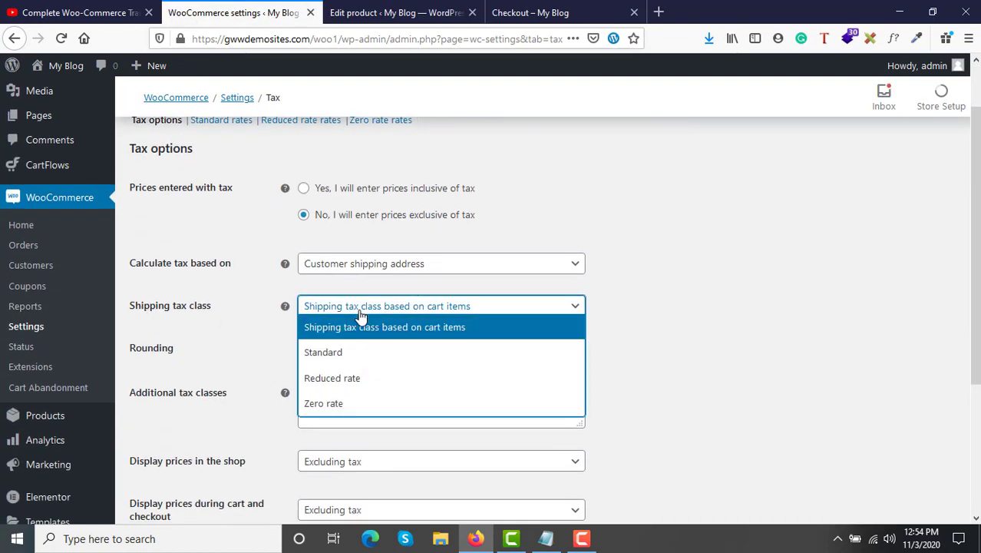
double_click(344, 357)
click(344, 357)
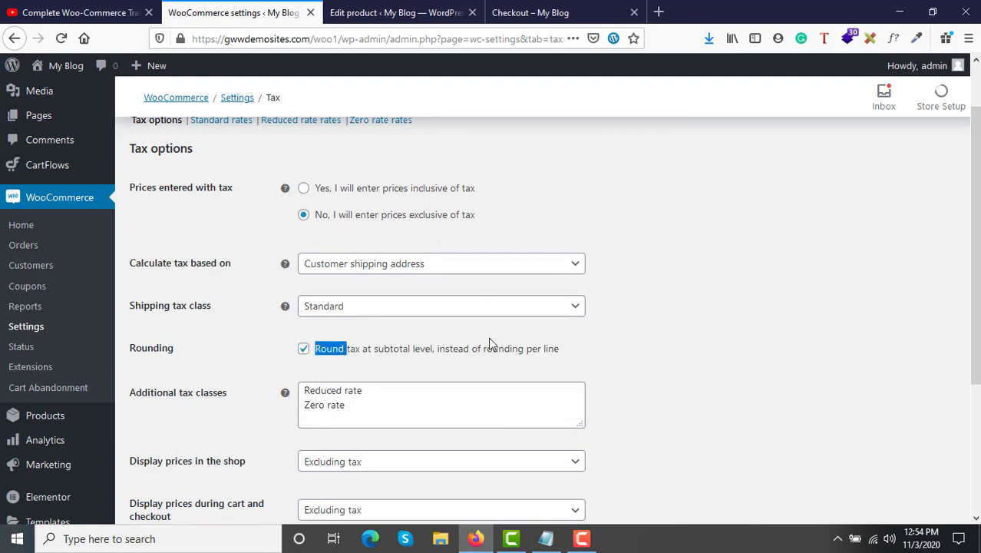
click(303, 348)
click(341, 306)
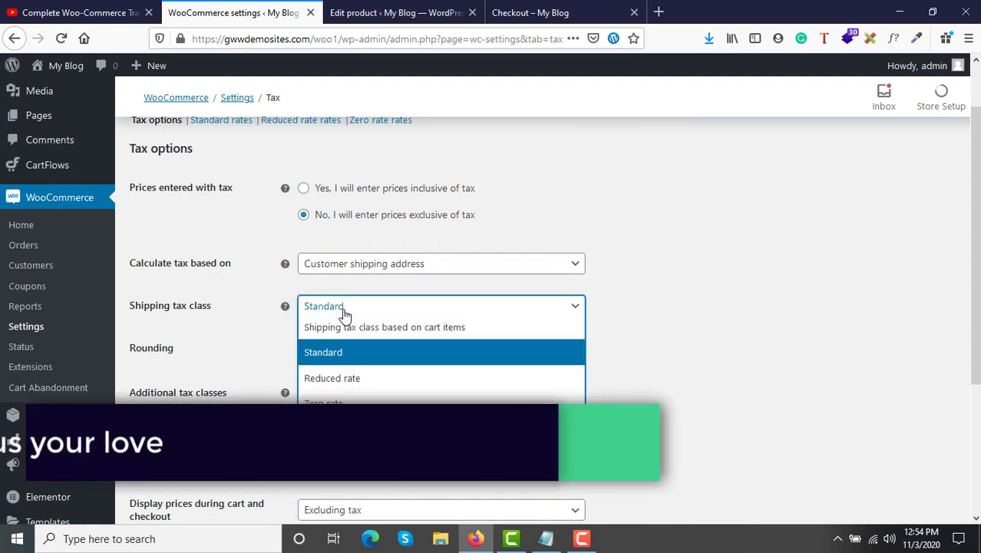
click(318, 352)
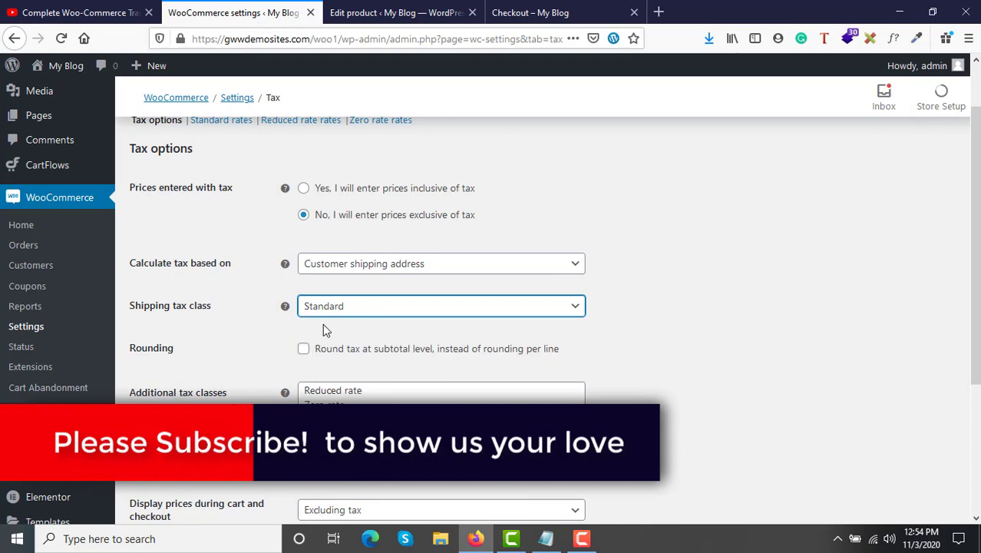
scroll(323, 329, up, 1)
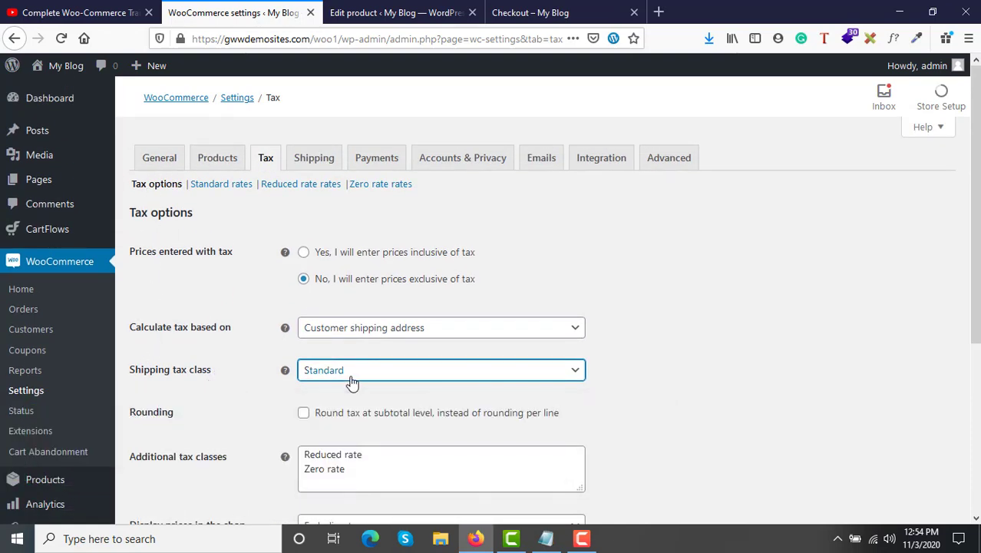
scroll(549, 388, down, 3)
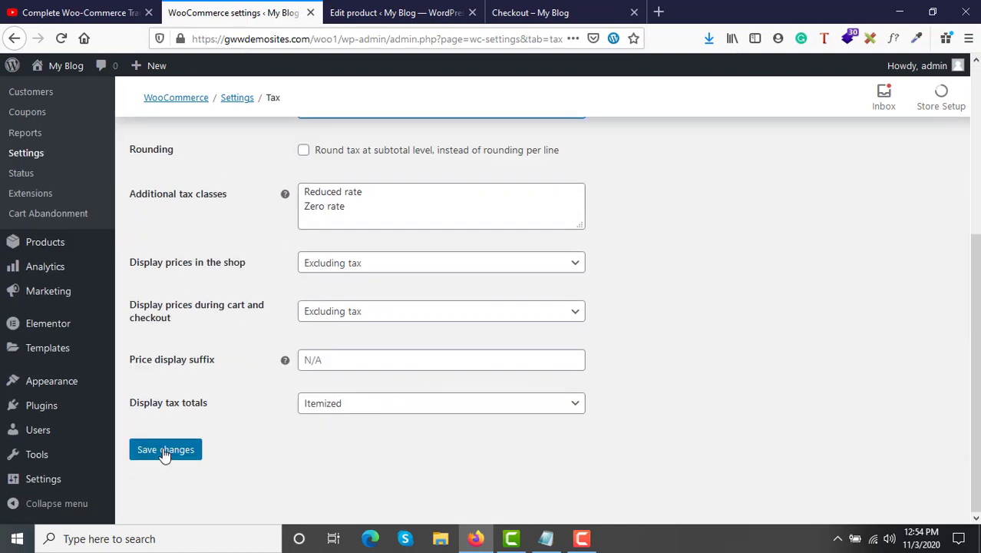
click(165, 453)
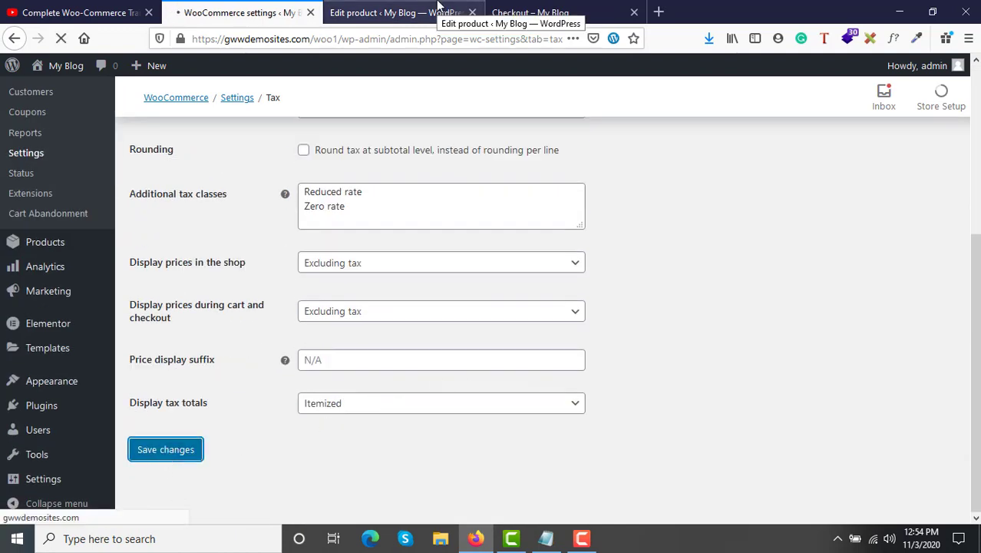
Review the Organic Handpicked Coffee edit page, including its product data, and return to the checkout page.
click(437, 8)
scroll(308, 336, up, 3)
scroll(308, 340, up, 4)
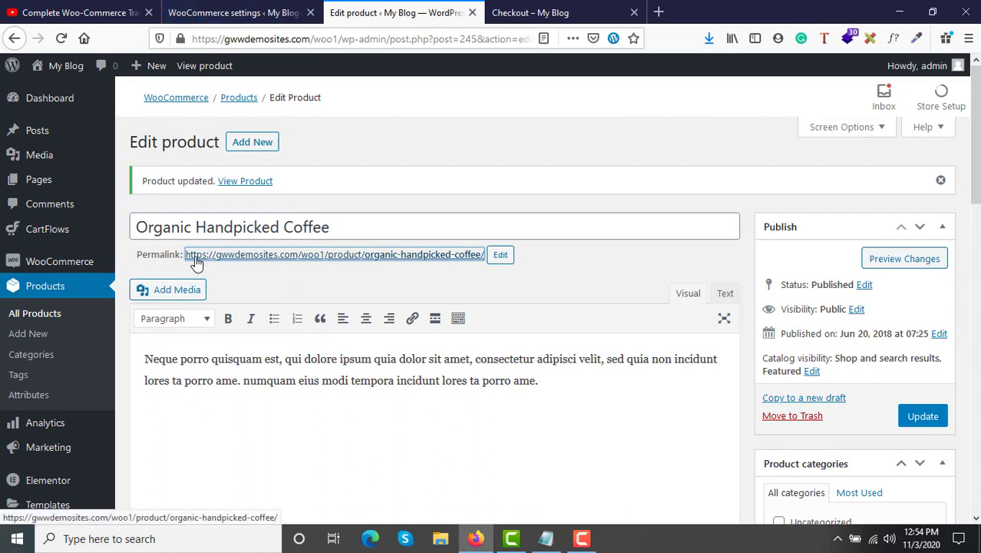
scroll(604, 298, down, 5)
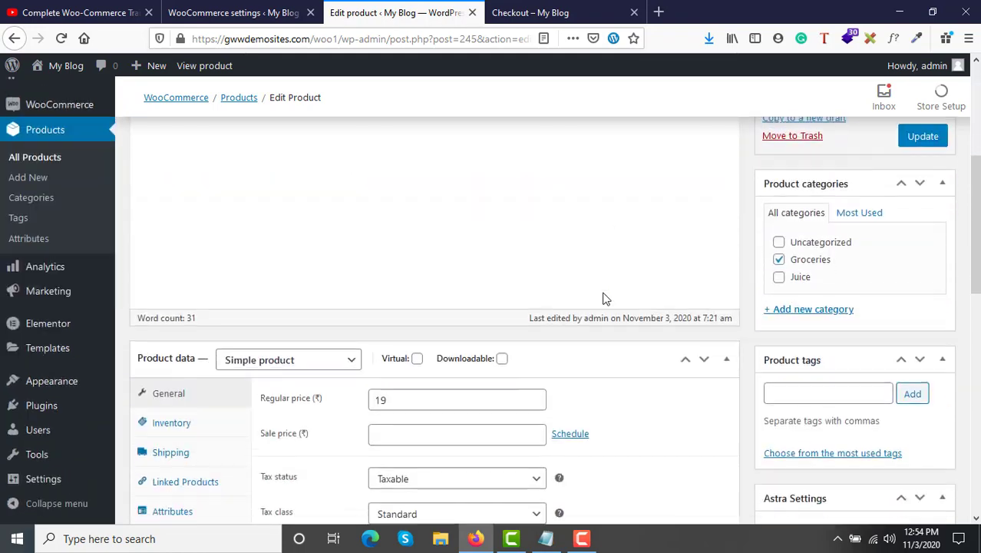
scroll(604, 298, up, 5)
click(527, 8)
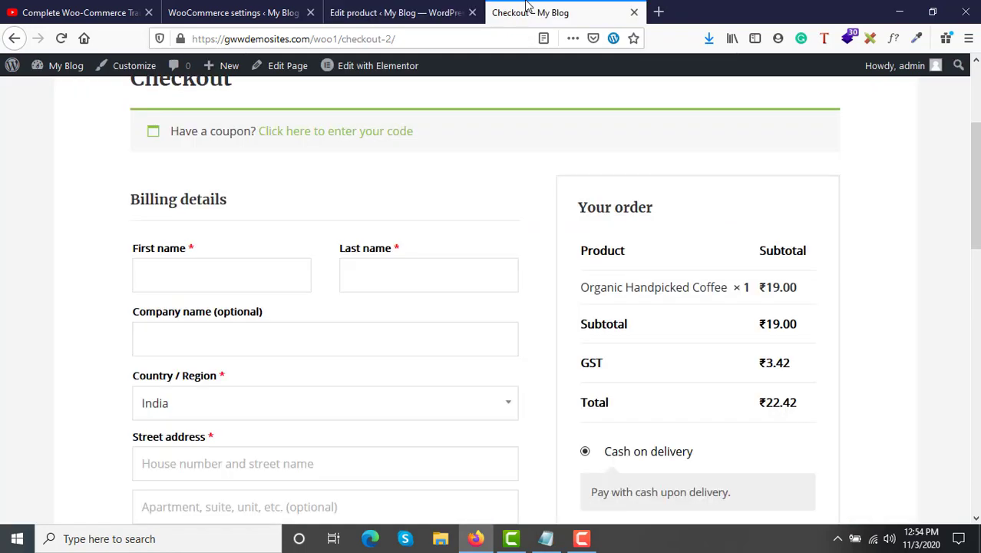
Open the Fresh Organic Honey product page from the store's full product listing.
scroll(346, 268, up, 3)
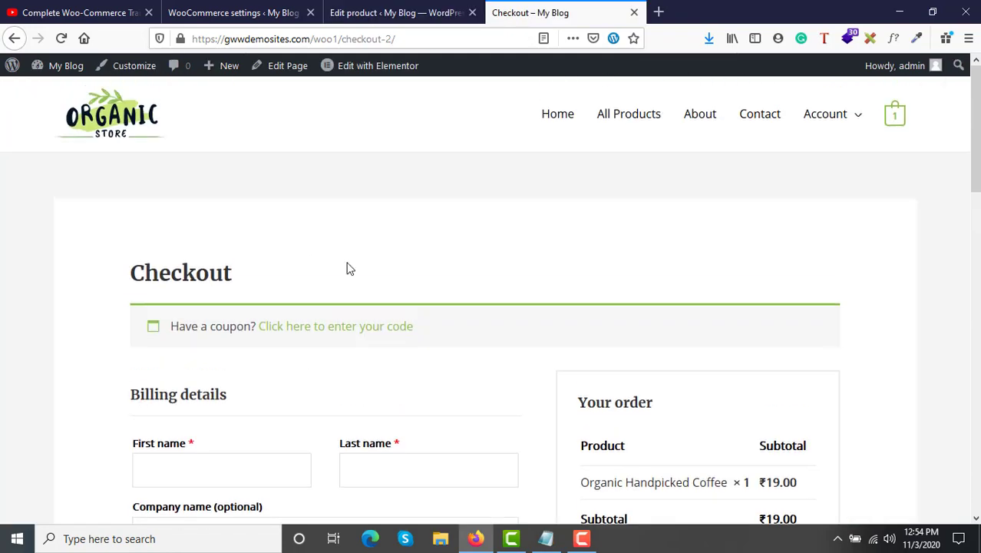
click(647, 114)
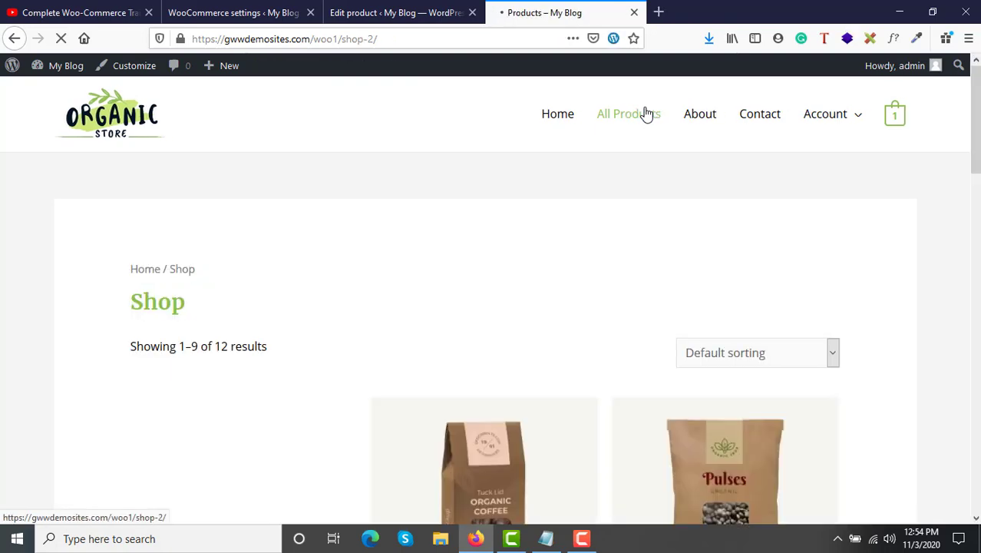
scroll(647, 113, down, 4)
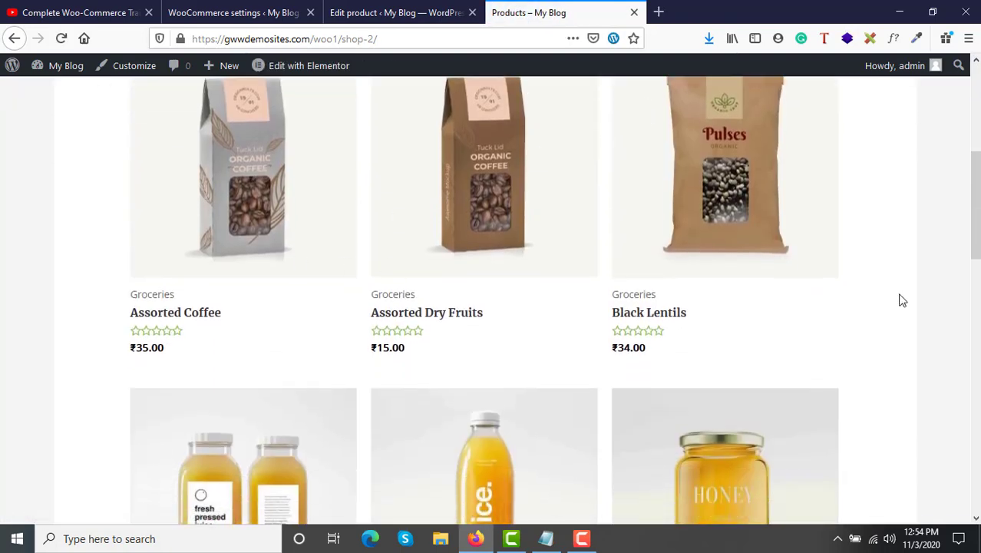
scroll(900, 297, down, 3)
click(756, 267)
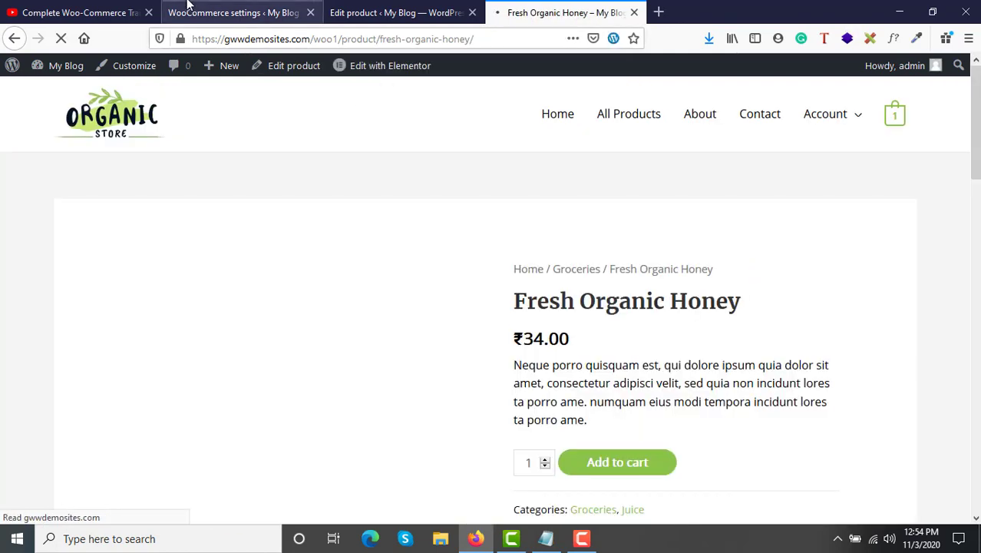
Save the store's tax options again and reload the Fresh Organic Honey product page.
click(188, 12)
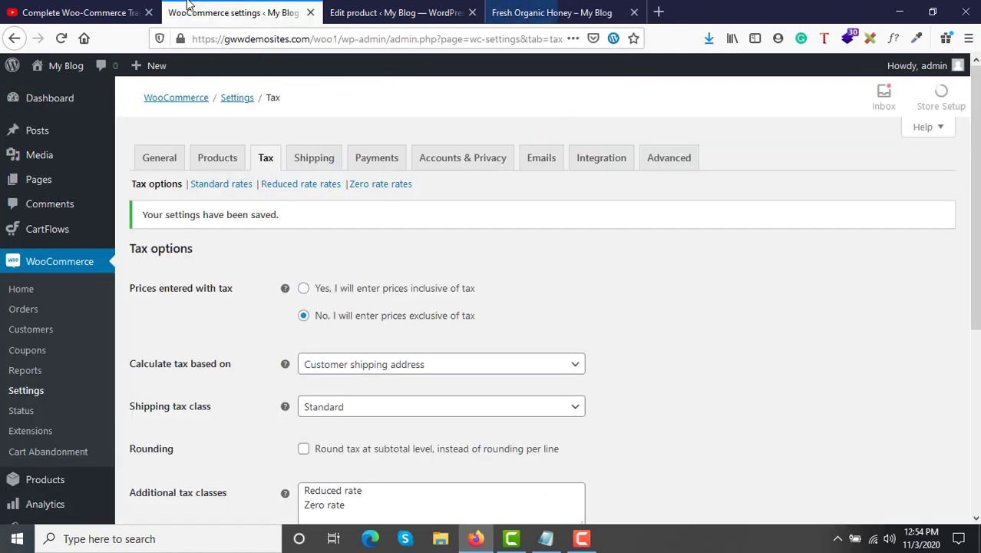
scroll(295, 323, down, 4)
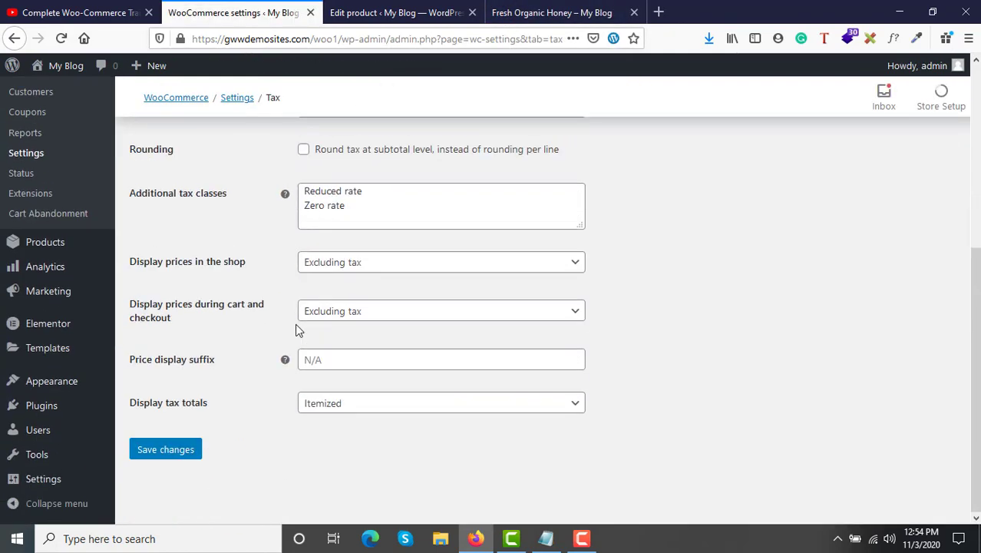
click(163, 450)
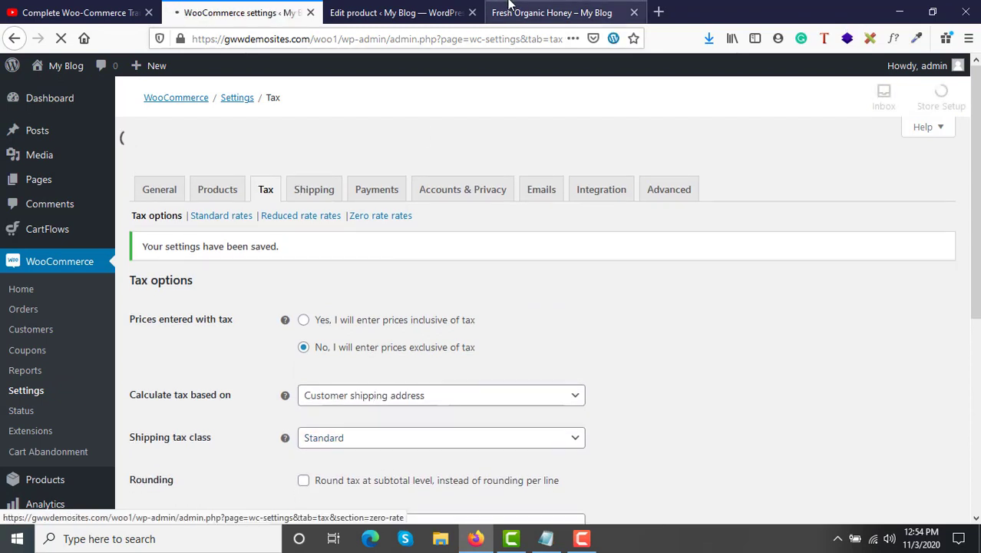
click(551, 12)
click(61, 40)
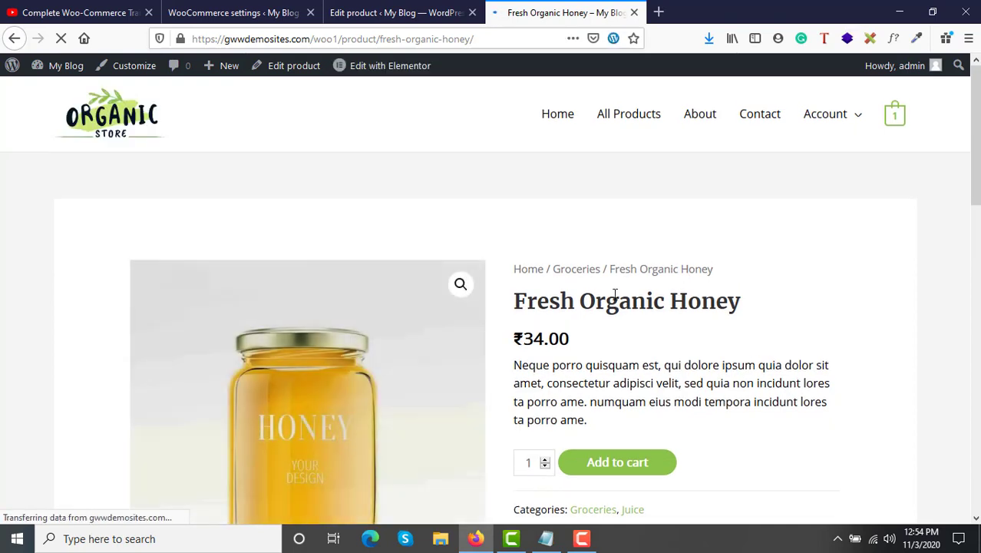
Add one Fresh Organic Honey to the cart and view the cart.
drag(527, 301, 823, 348)
click(822, 347)
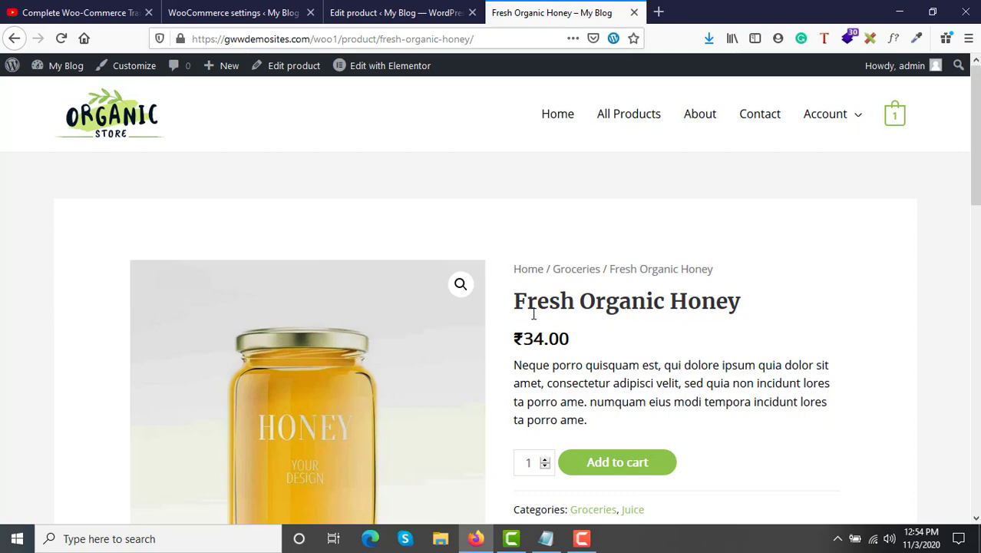
scroll(533, 313, down, 2)
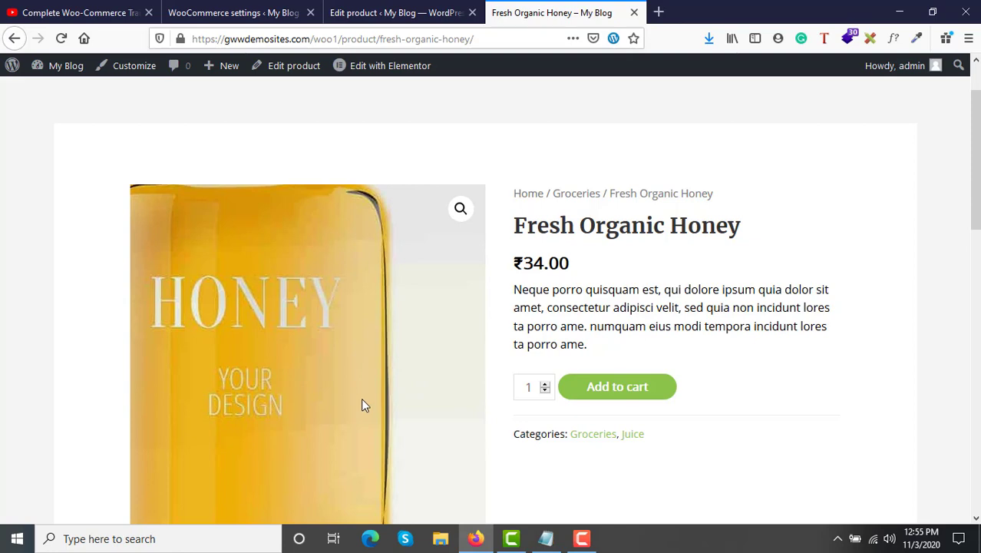
scroll(370, 374, up, 1)
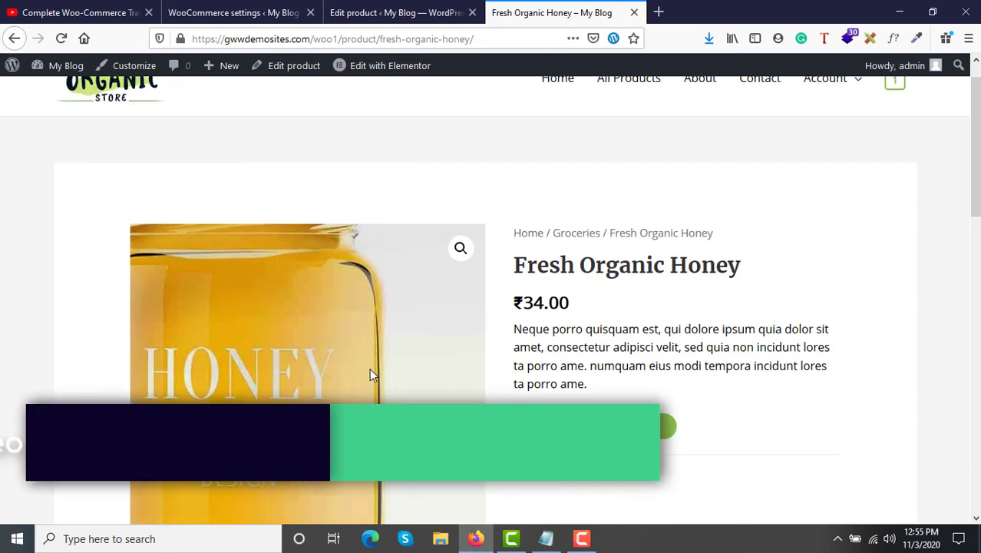
scroll(369, 373, up, 1)
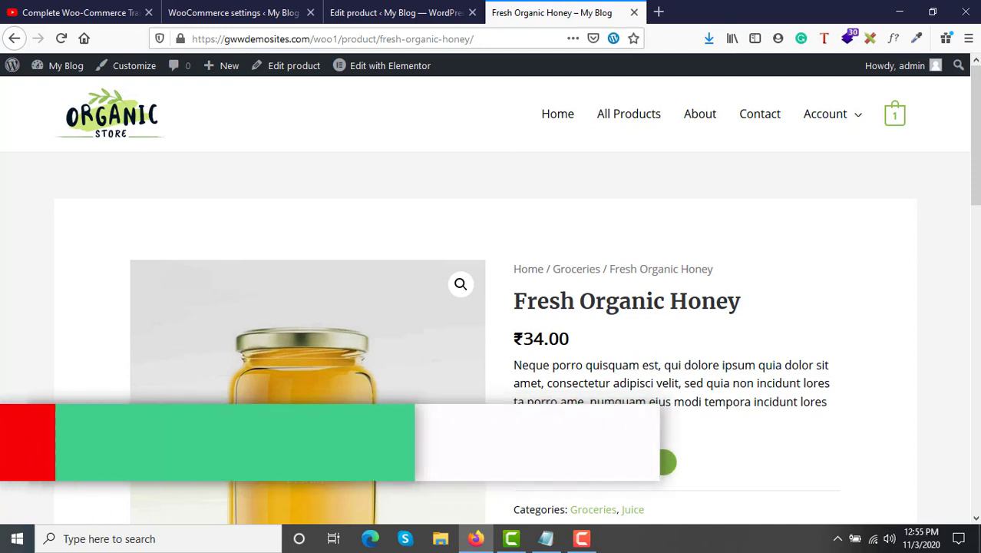
click(626, 463)
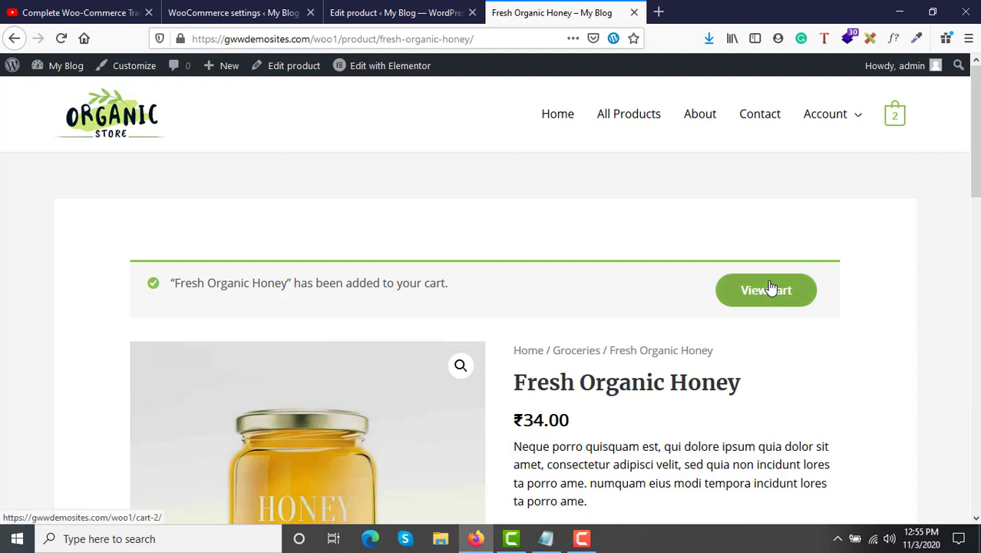
click(770, 288)
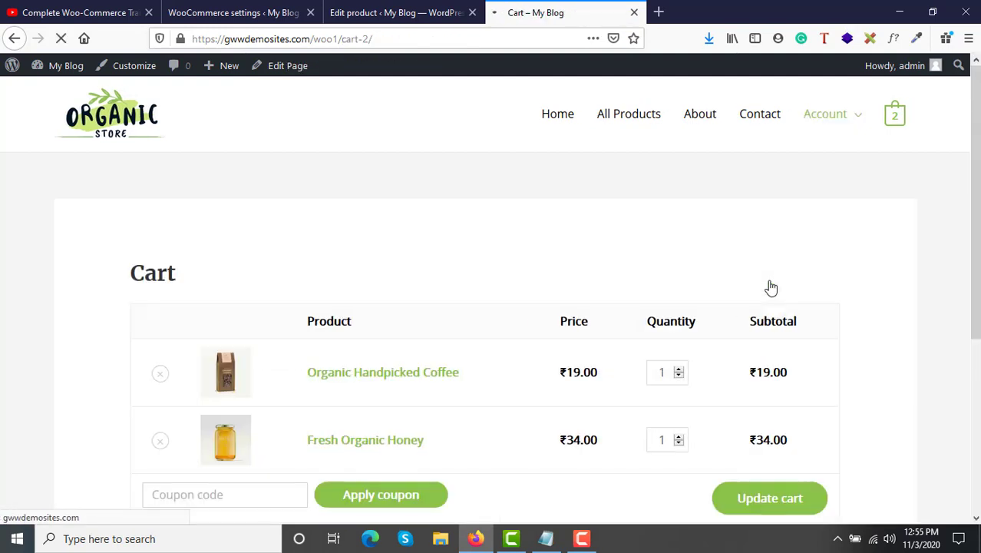
Remove Organic Handpicked Coffee from the cart and check the subtotal and GST amount for Fresh Organic Honey.
scroll(771, 288, down, 5)
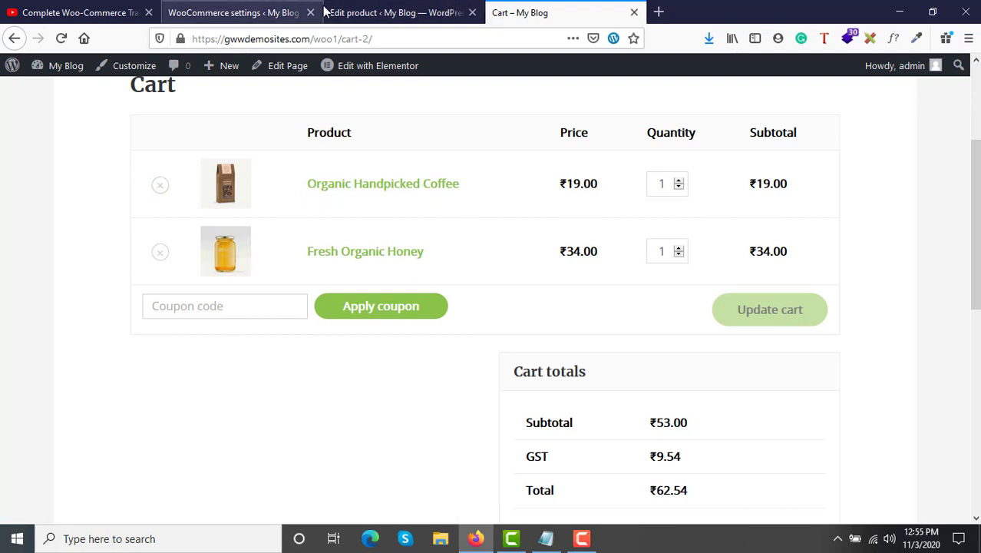
click(160, 187)
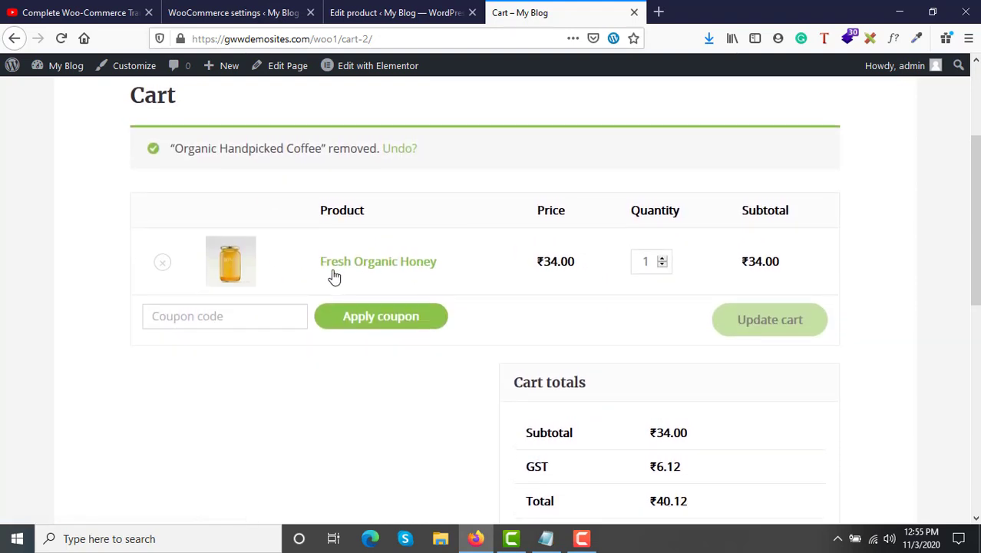
scroll(442, 492, down, 3)
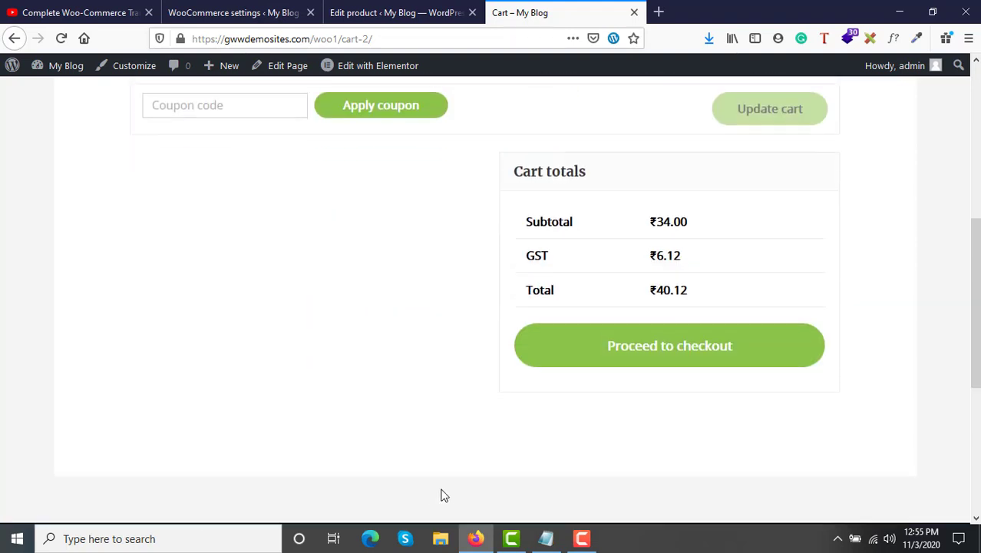
double_click(528, 248)
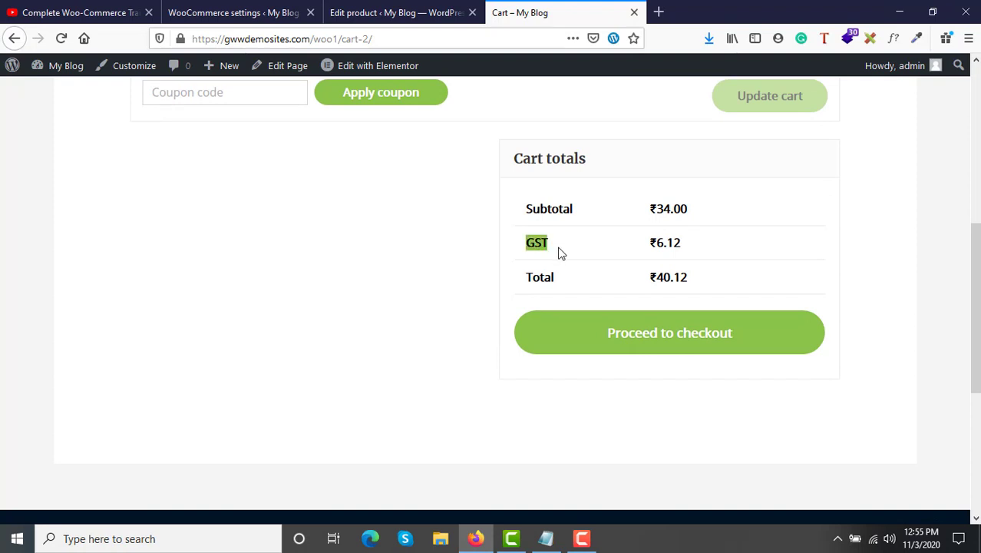
double_click(691, 242)
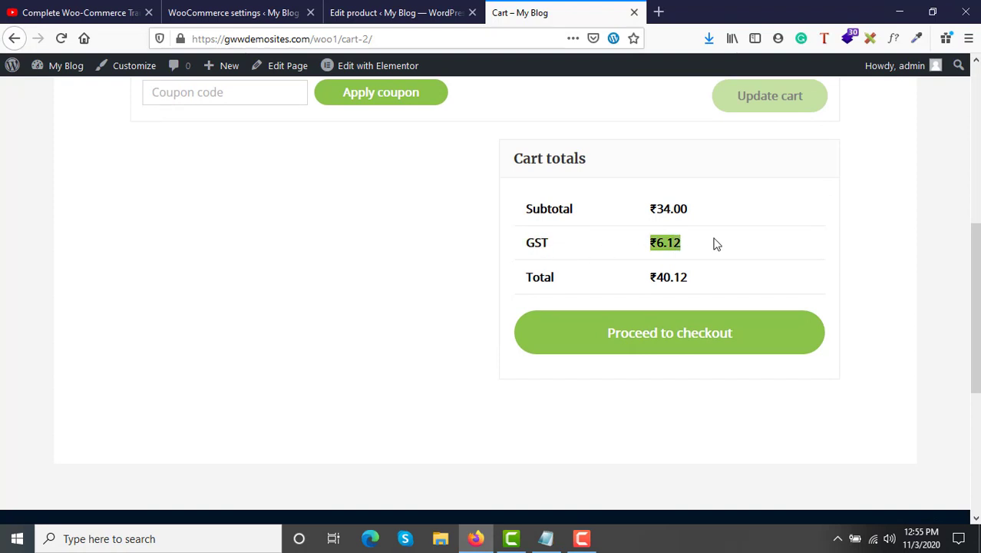
click(658, 208)
double_click(661, 208)
scroll(684, 207, up, 2)
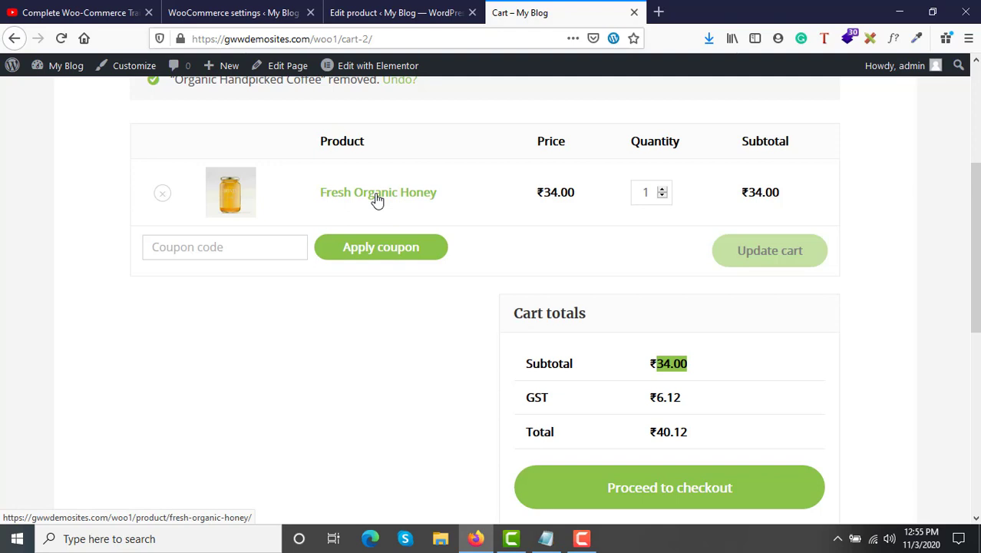
drag(623, 409, 709, 410)
scroll(709, 410, up, 5)
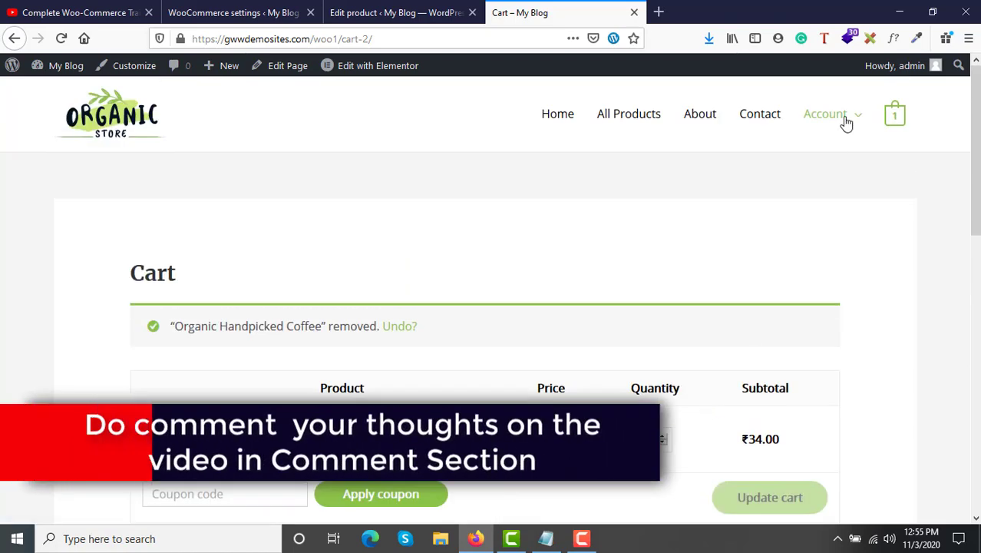
Review the Fresh Organic Honey cart line again along with the GST entry in the cart totals.
mouse_move(894, 65)
mouse_move(850, 121)
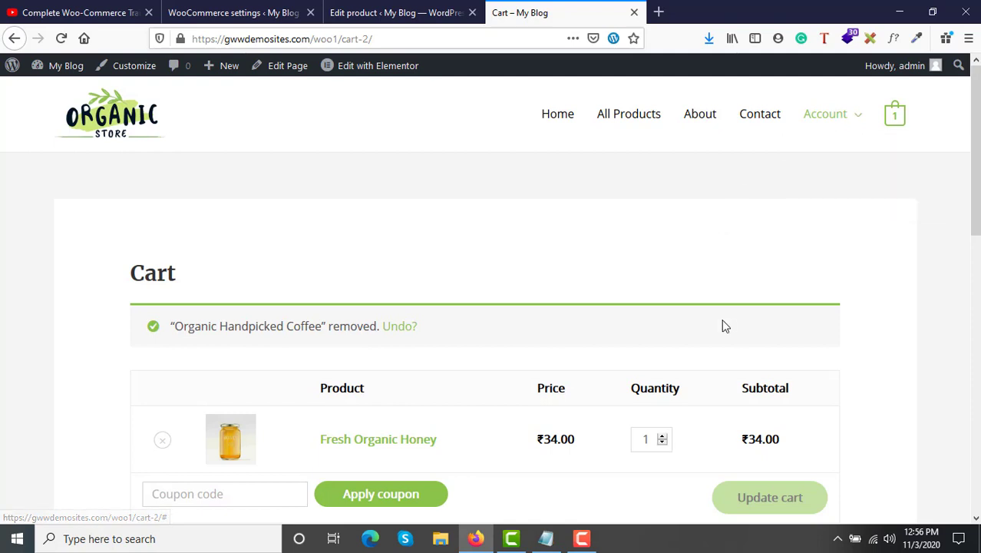
scroll(722, 324, down, 4)
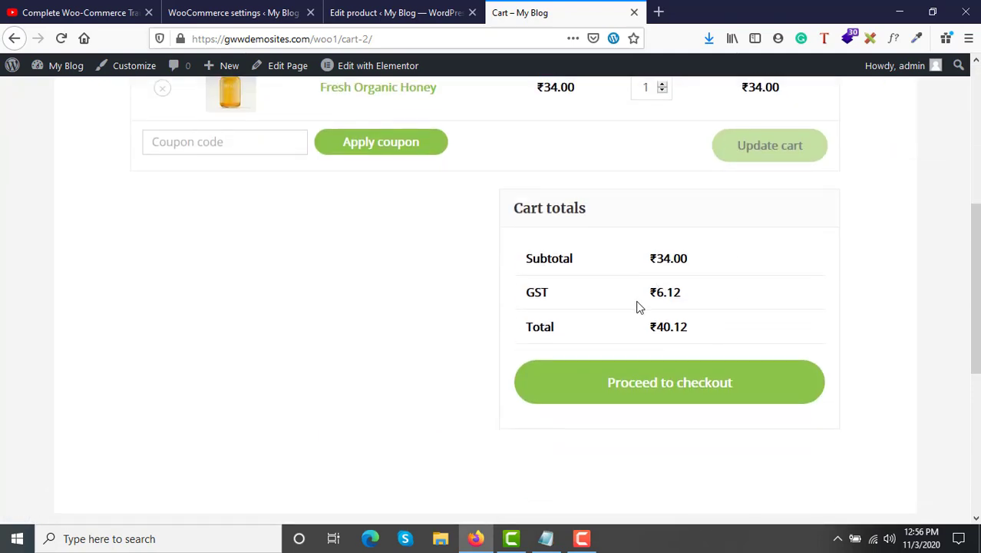
scroll(636, 307, up, 3)
scroll(636, 309, up, 1)
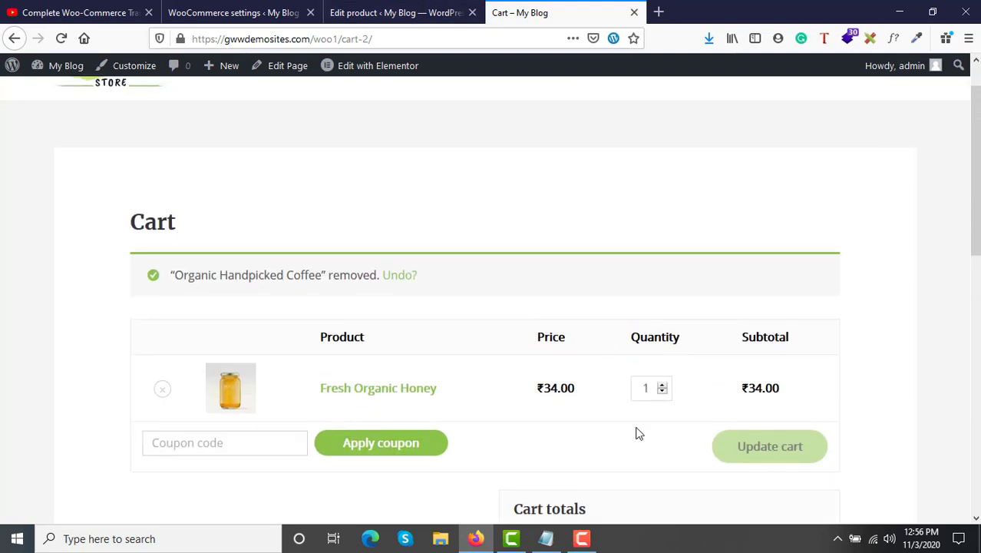
scroll(597, 316, down, 5)
drag(535, 192, 583, 193)
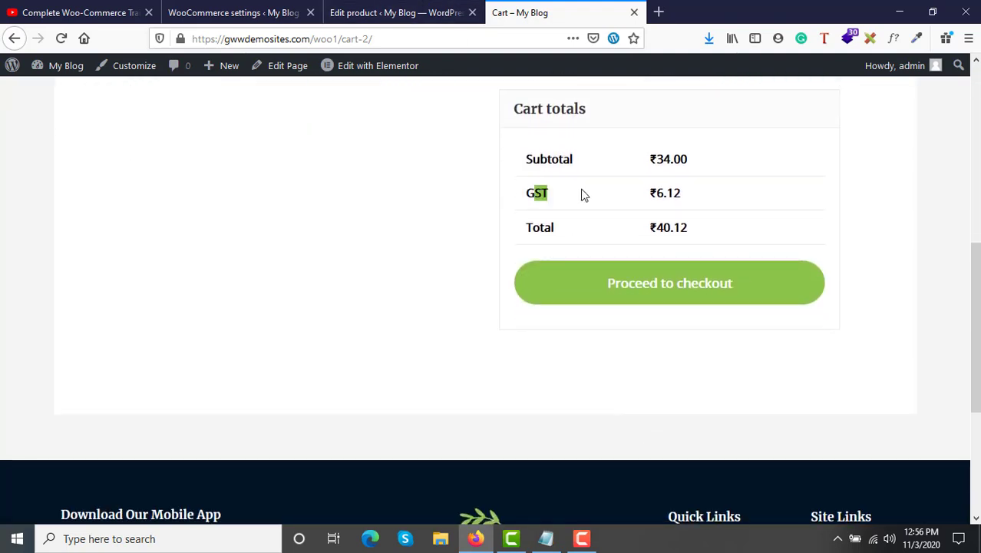
click(581, 197)
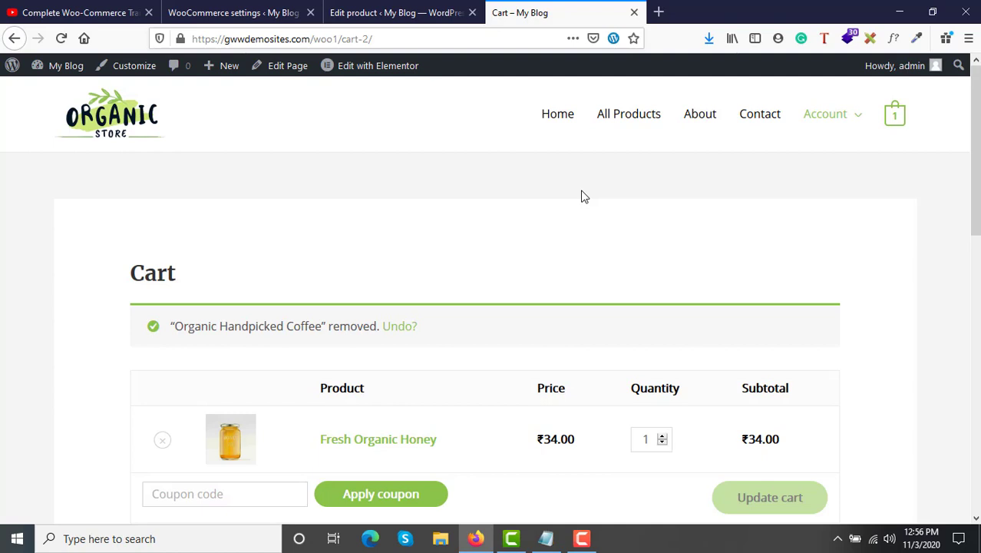
click(261, 12)
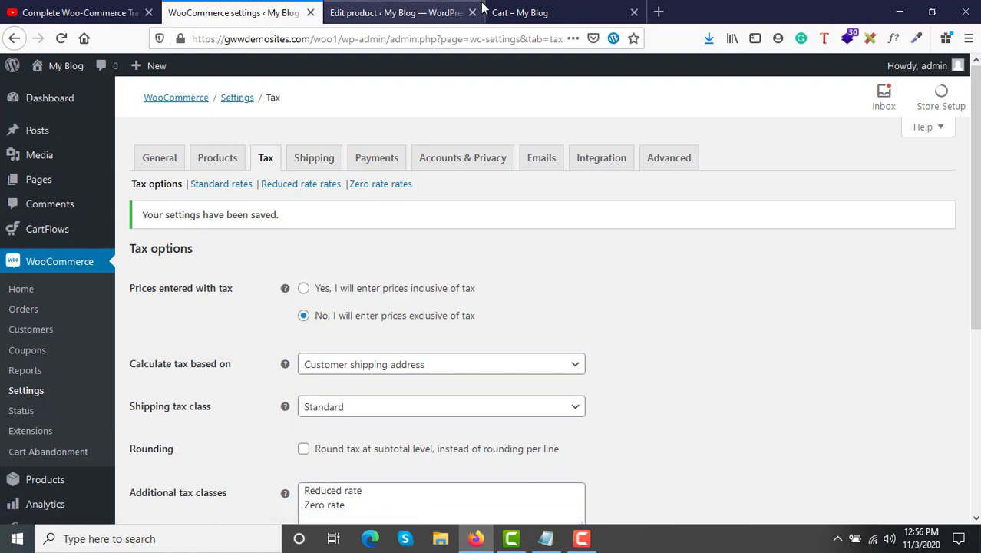
click(432, 9)
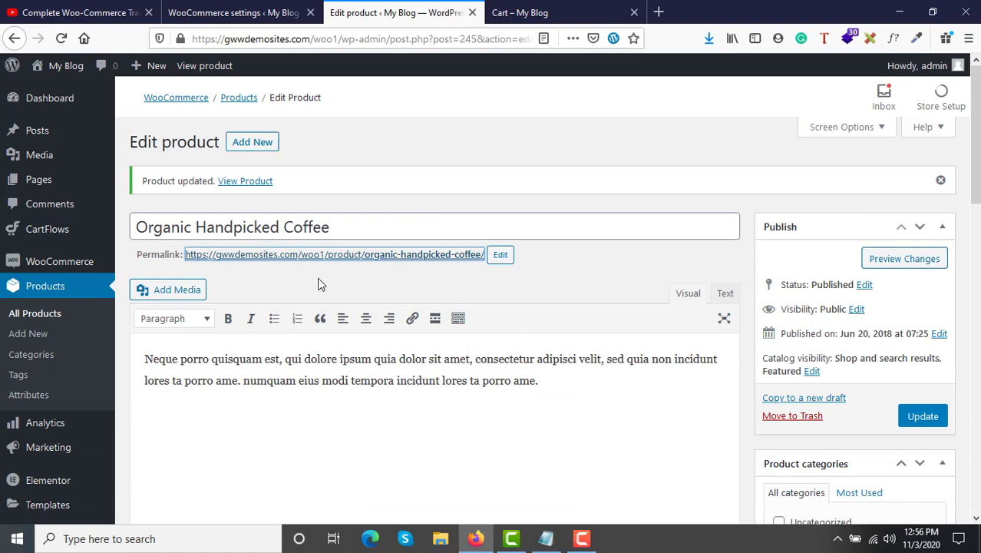
click(610, 10)
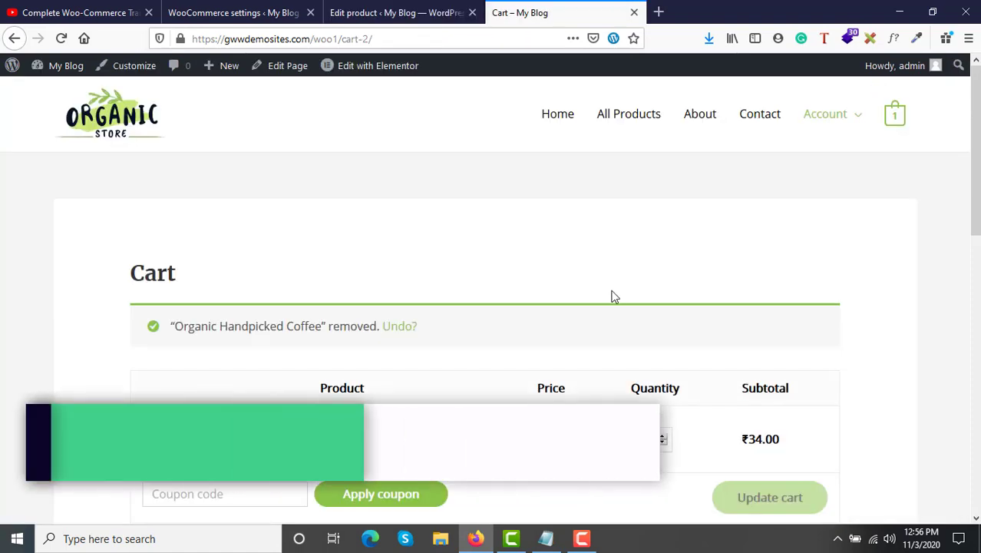
scroll(614, 296, down, 3)
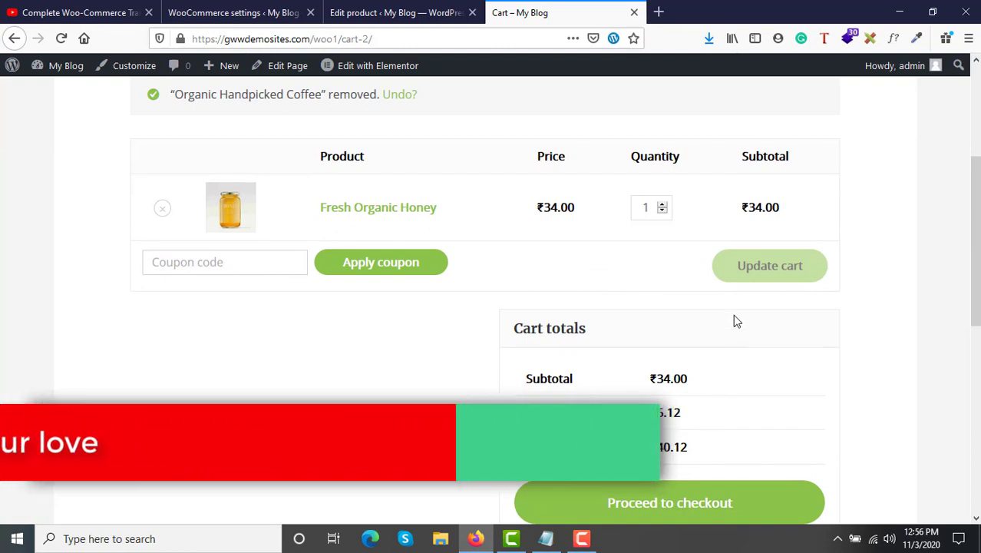
scroll(734, 316, up, 3)
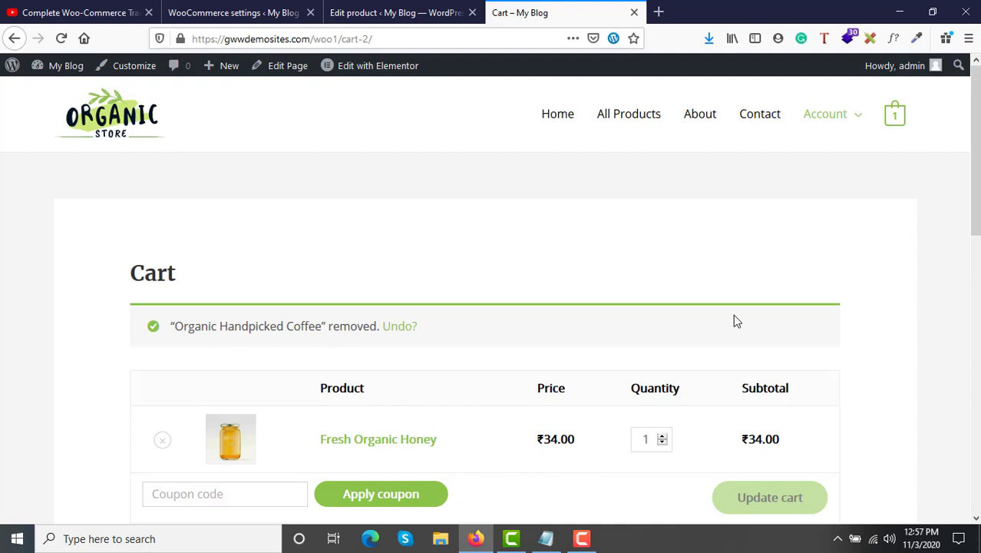
scroll(733, 314, down, 3)
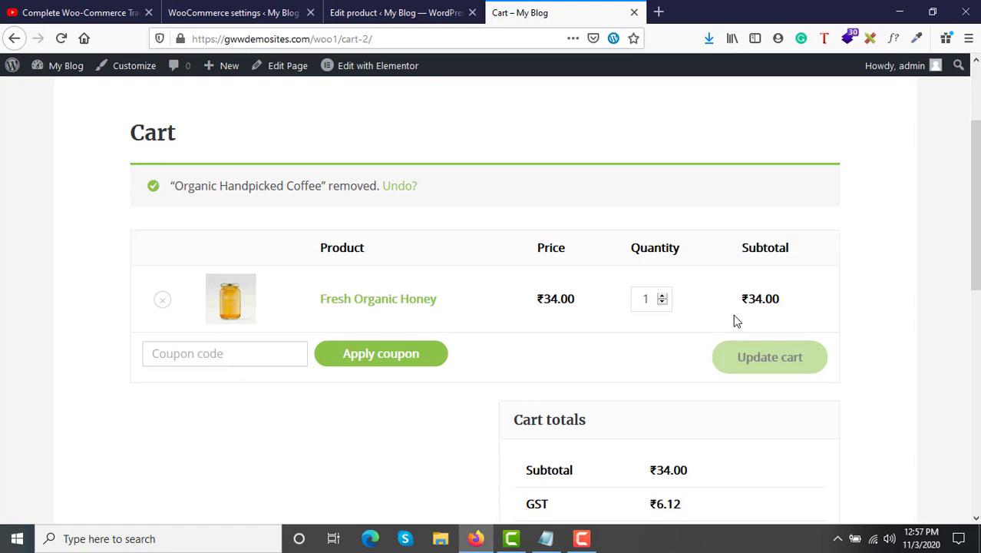
scroll(733, 316, up, 3)
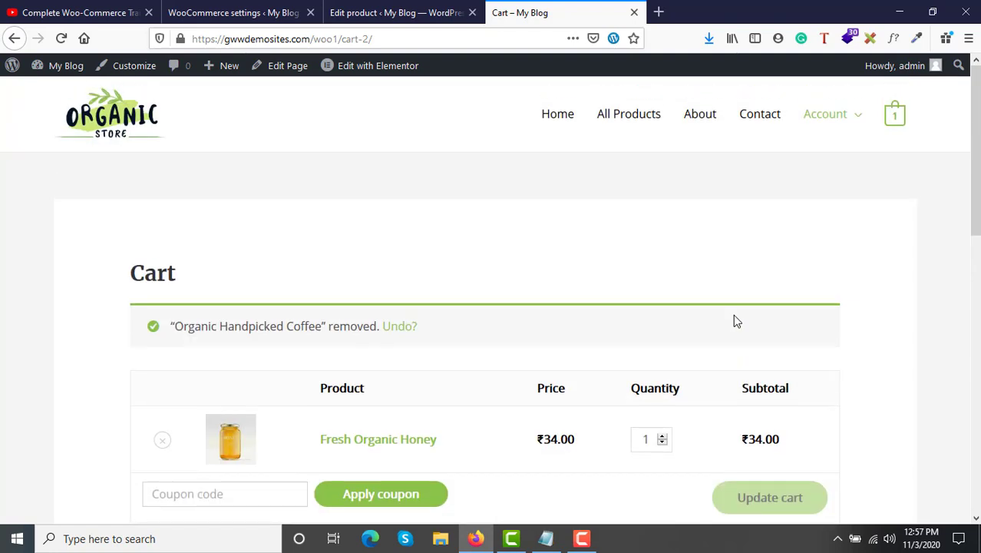